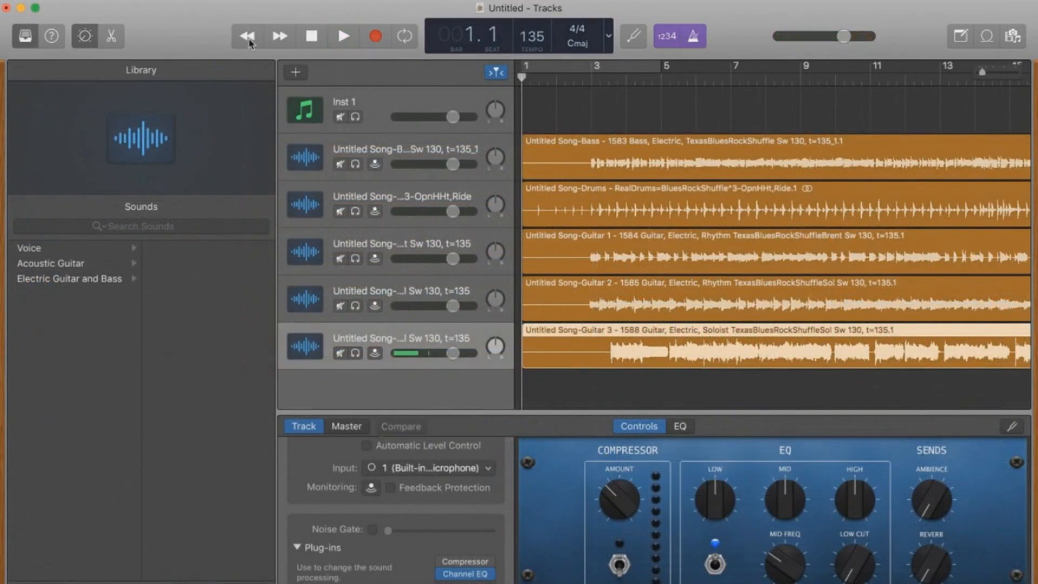
# - Play back the finished project with its bass, drums and guitar tracks from the start
pyautogui.press('space')
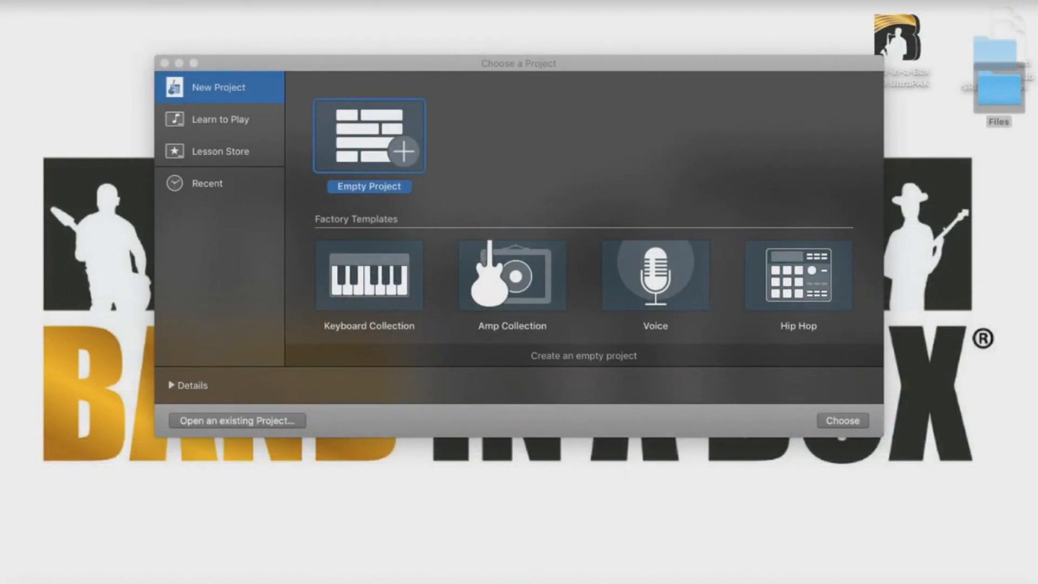
# - Create an empty project with a software instrument track
pyautogui.click(377, 149)
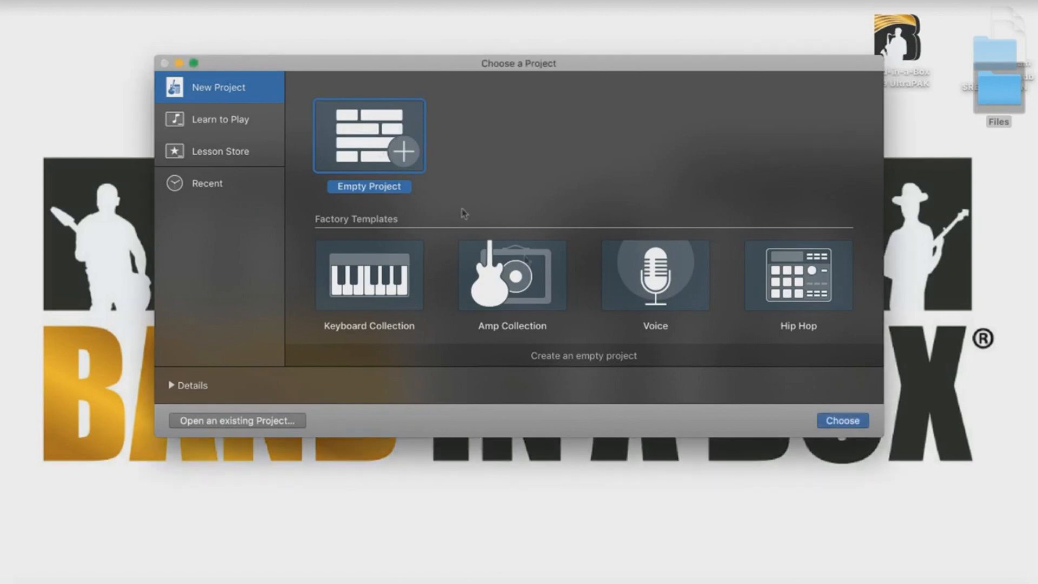
pyautogui.click(842, 421)
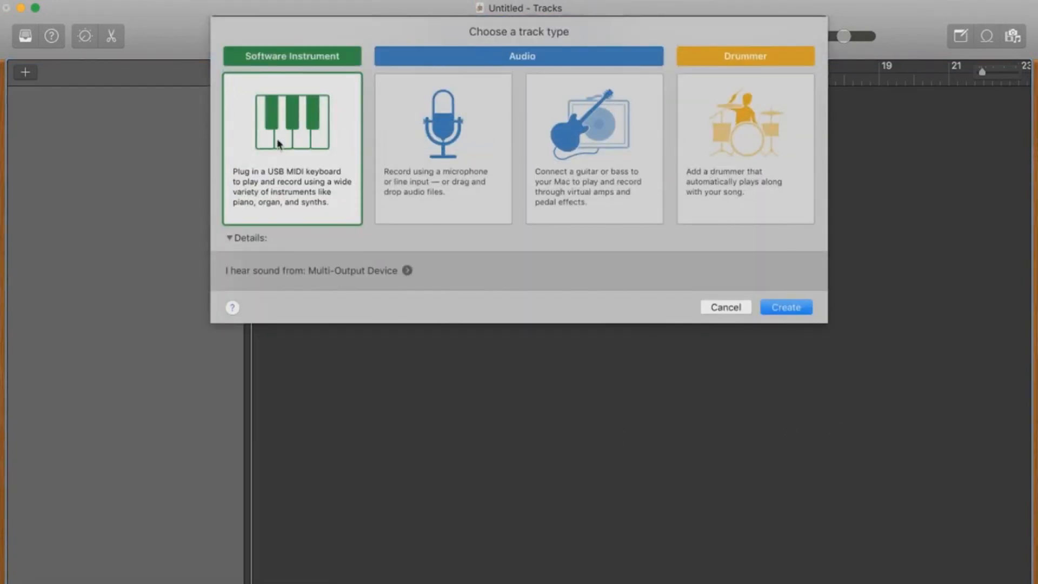
pyautogui.click(789, 312)
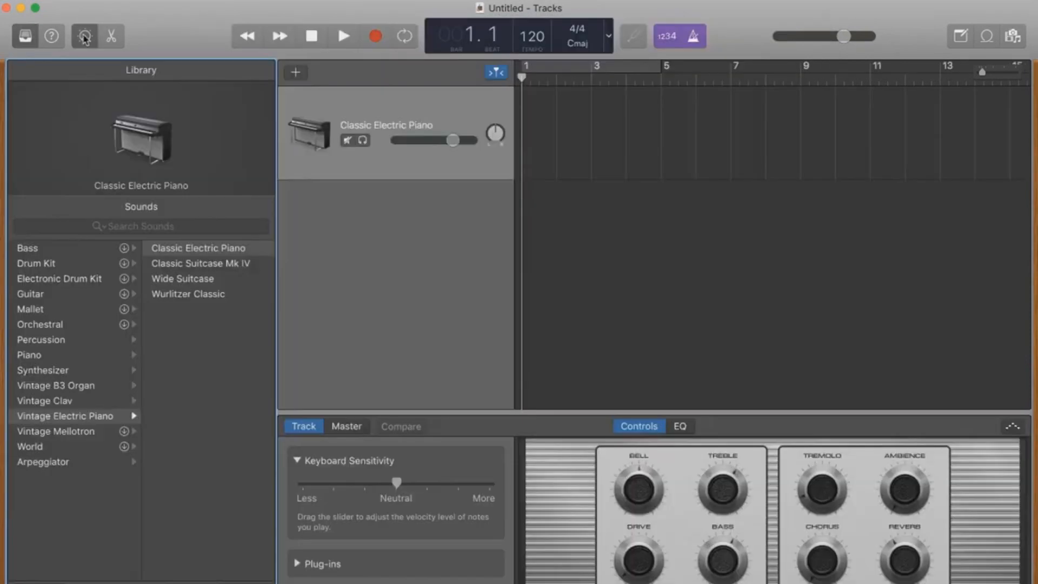
# - Expand the track's plug-in settings and load the Band-in-a-Box DAW AU Plugin as its AU instrument
pyautogui.click(85, 37)
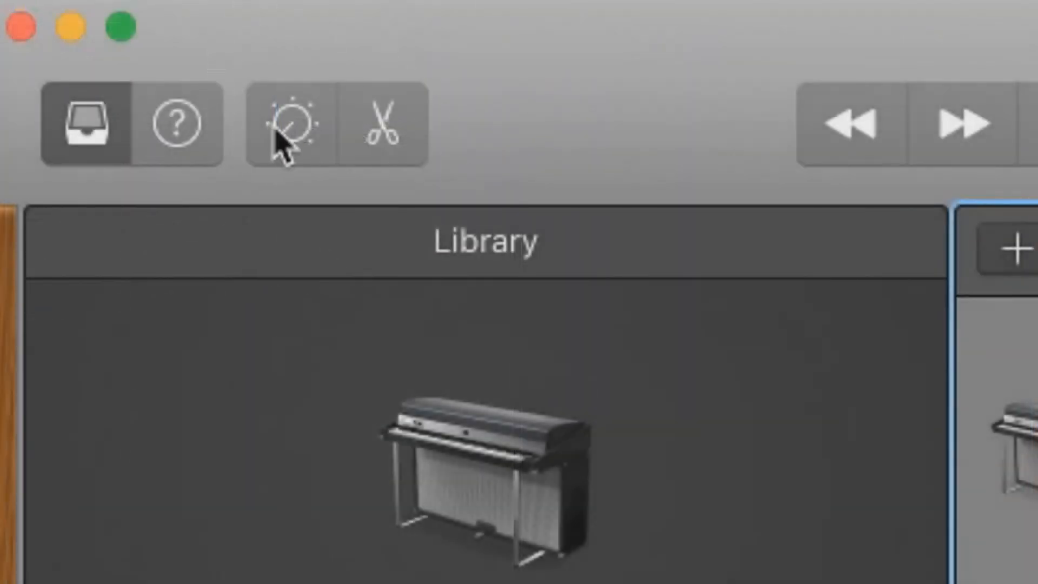
pyautogui.click(276, 130)
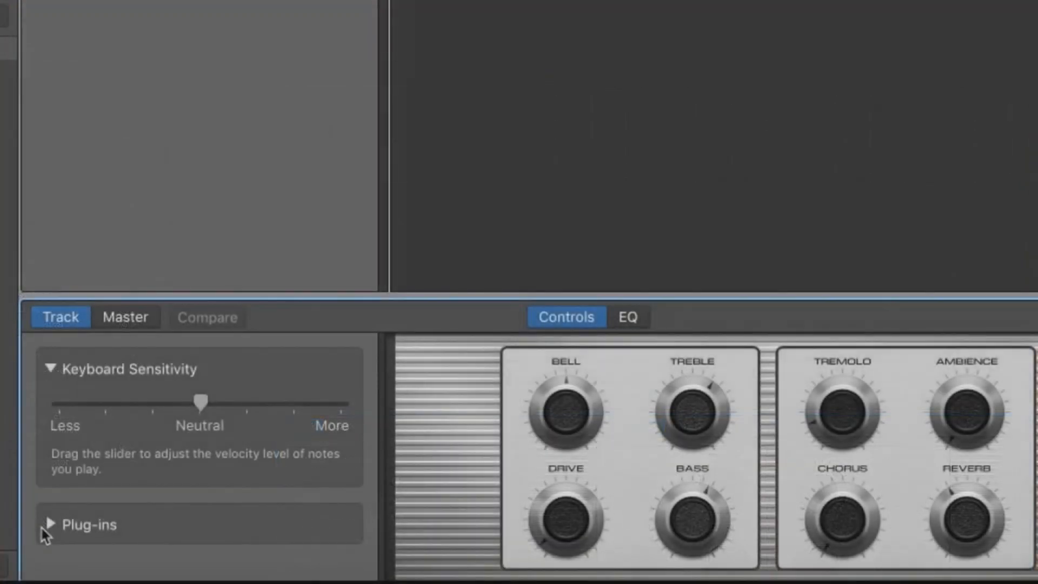
pyautogui.click(49, 523)
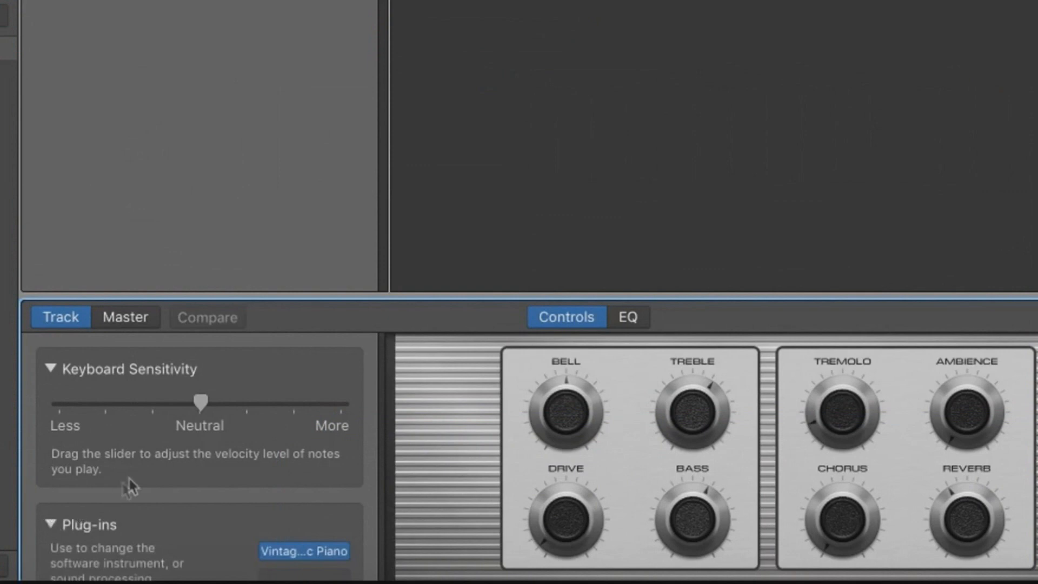
pyautogui.scroll(-3, 130, 481)
pyautogui.moveTo(349, 475)
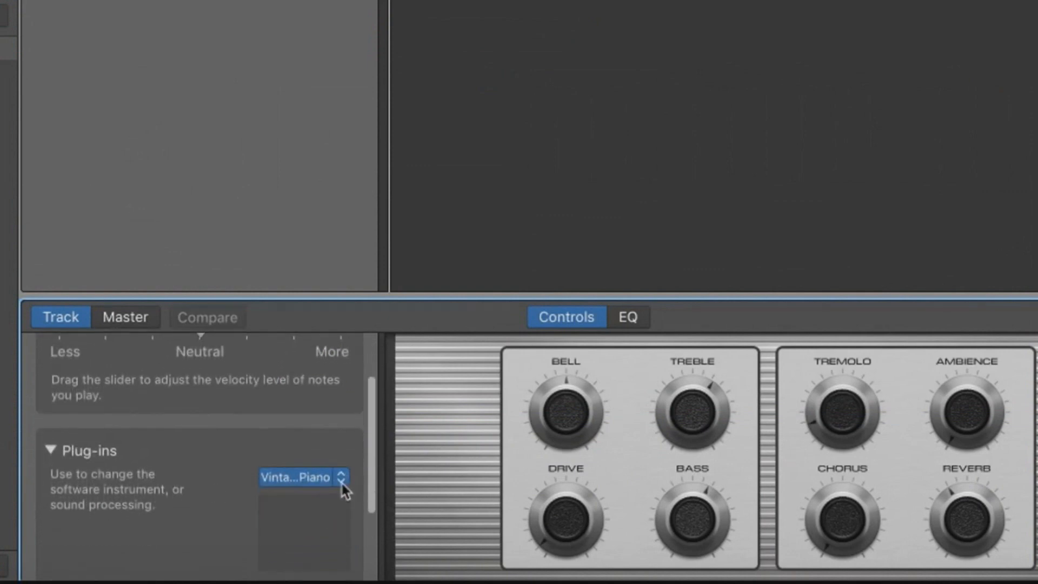
pyautogui.click(341, 477)
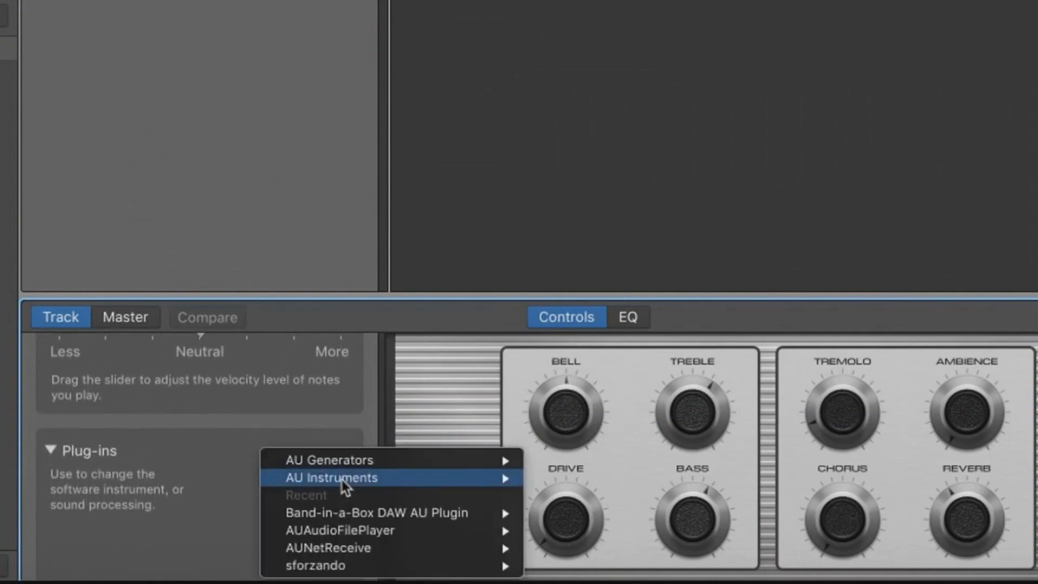
pyautogui.moveTo(378, 483)
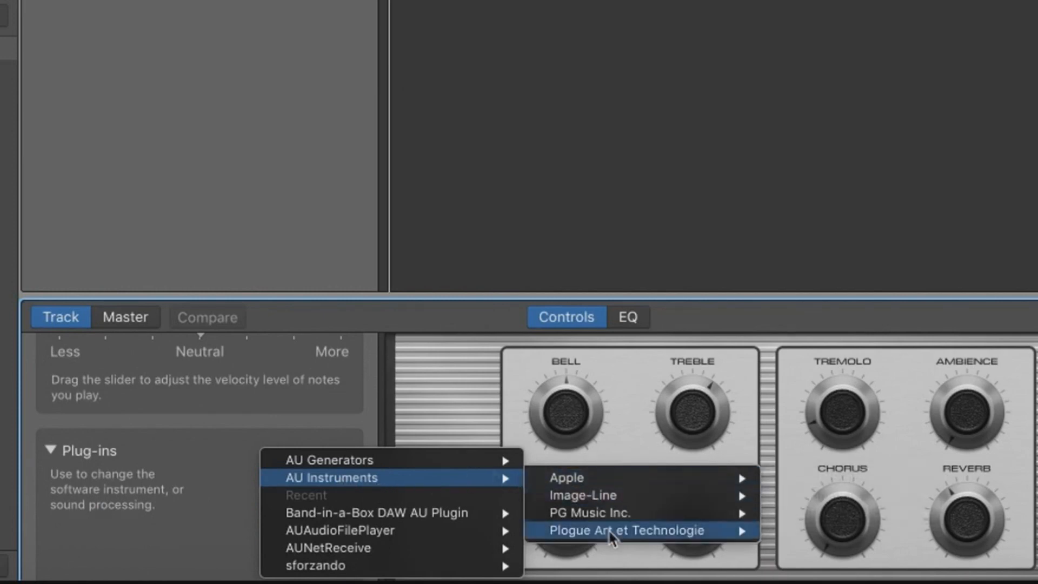
pyautogui.moveTo(619, 518)
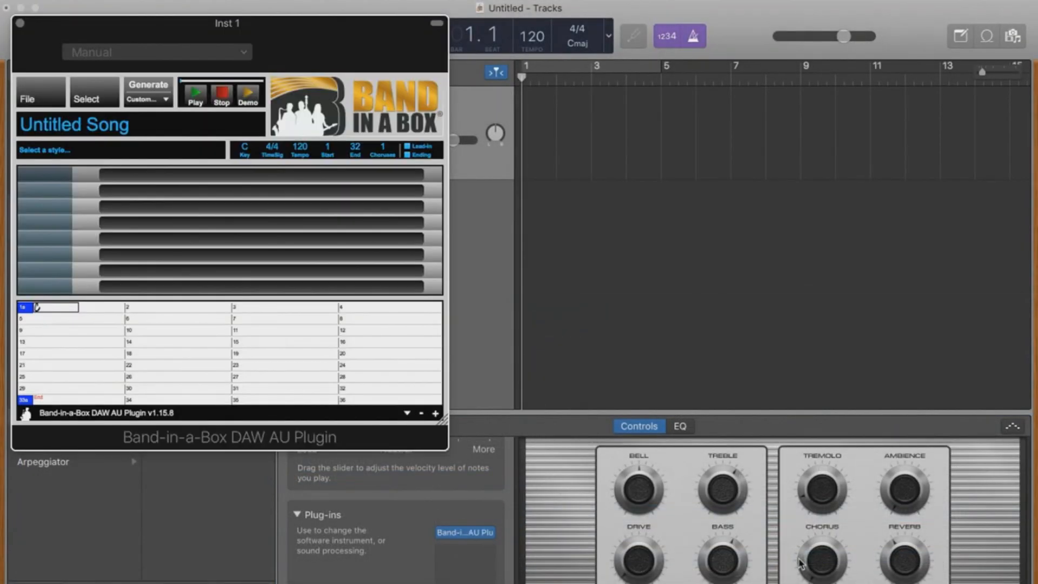
# - Enlarge the Band-in-a-Box plugin window and reposition it over the project
pyautogui.moveTo(314, 33); pyautogui.dragTo(345, 92)
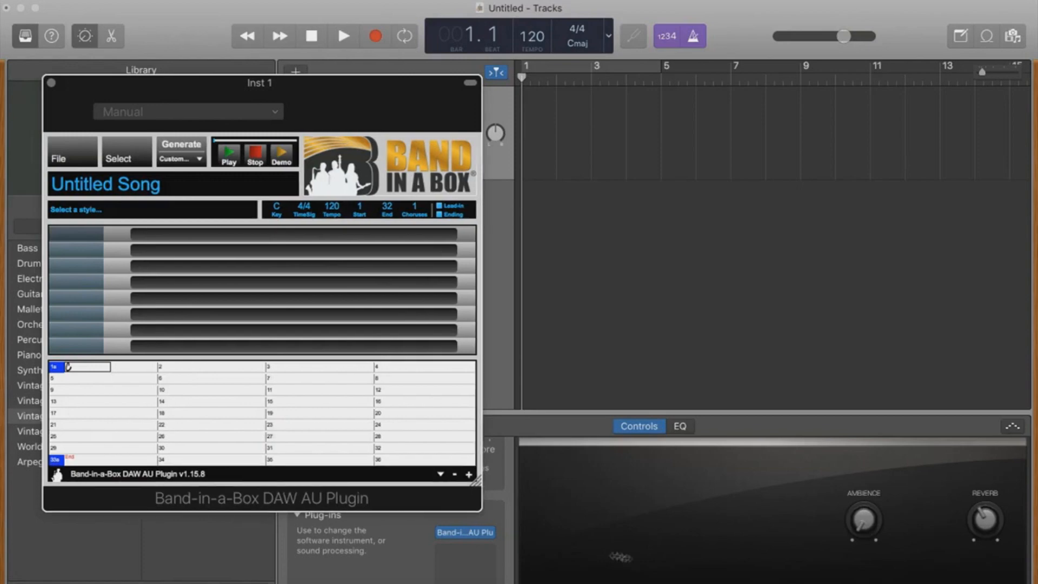
pyautogui.moveTo(474, 479); pyautogui.dragTo(663, 583)
pyautogui.moveTo(383, 92); pyautogui.dragTo(527, 66)
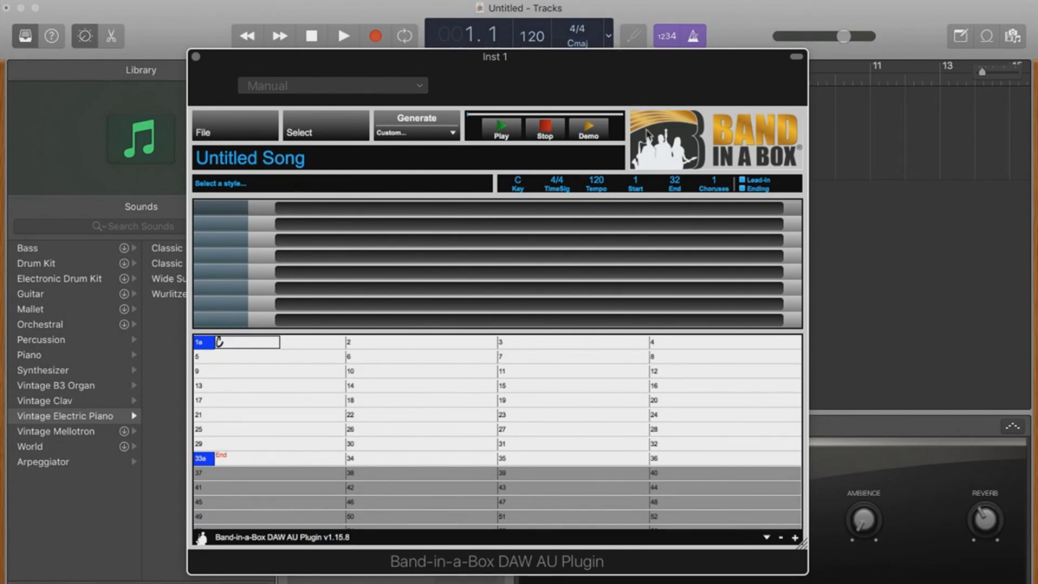
# - Set the song's key signature to E major and enter an E7 chord in bar 1
pyautogui.click(517, 184)
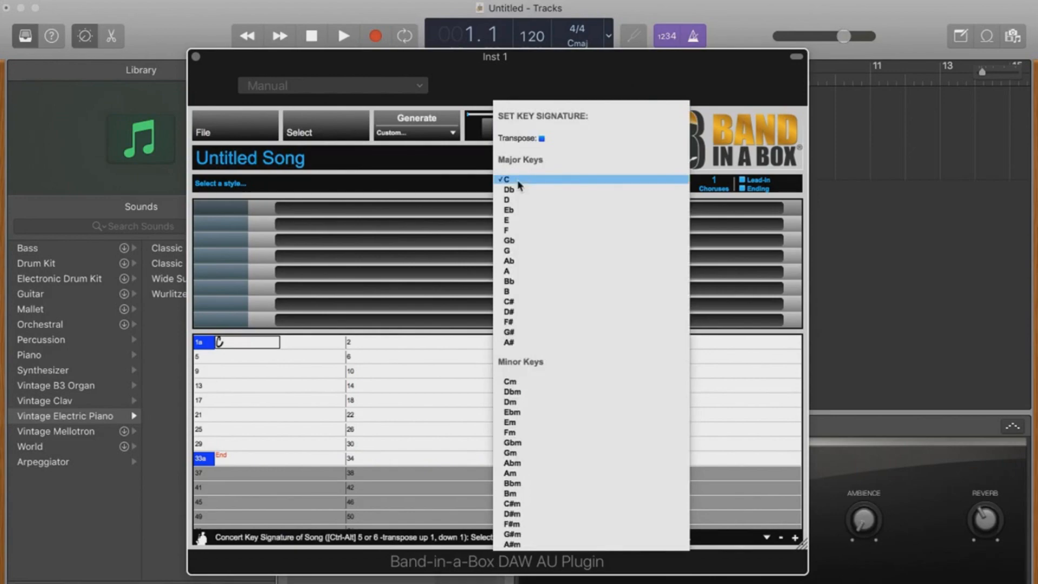
pyautogui.click(520, 222)
pyautogui.write('7')
pyautogui.press('Return')
pyautogui.press('Return')
pyautogui.press('Return')
pyautogui.press('Return')
# - Enter the chords A7 in bar 5, E7 in bar 7, B7 in bar 9, A7 in bar 10 and E7 in bar 11
pyautogui.write('A7')
pyautogui.press('Return')
pyautogui.press('Return')
pyautogui.write('E7')
pyautogui.press('Return')
pyautogui.press('Return')
pyautogui.write('B7')
pyautogui.press('Return')
pyautogui.write('A7')
pyautogui.press('Return')
pyautogui.write('E7')
pyautogui.press('Return')
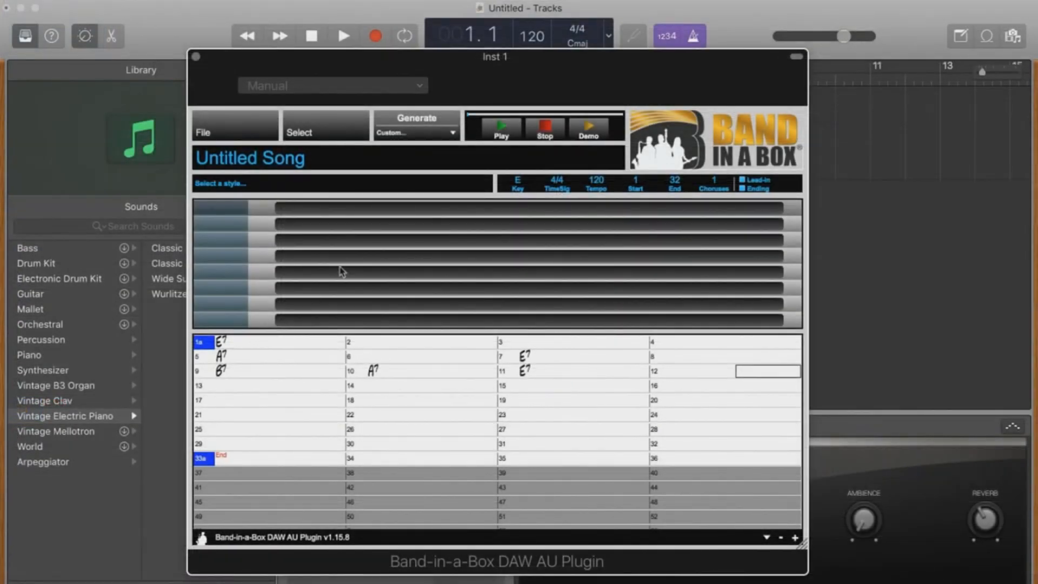
# - Set the chorus to end at bar 12 and the number of choruses to 2
pyautogui.click(675, 180)
pyautogui.press('Return')
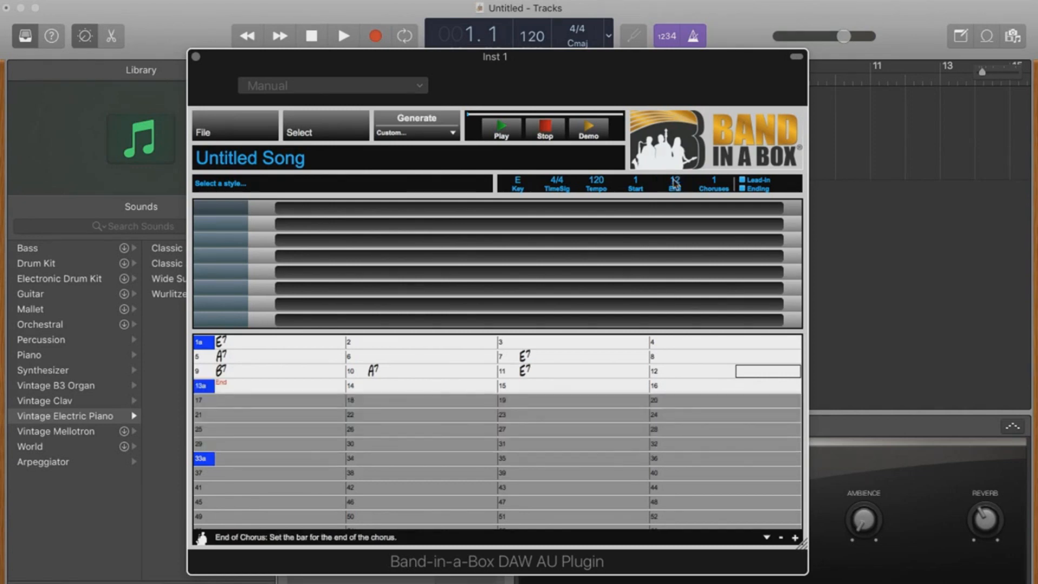
pyautogui.click(714, 180)
pyautogui.write('2')
pyautogui.press('Return')
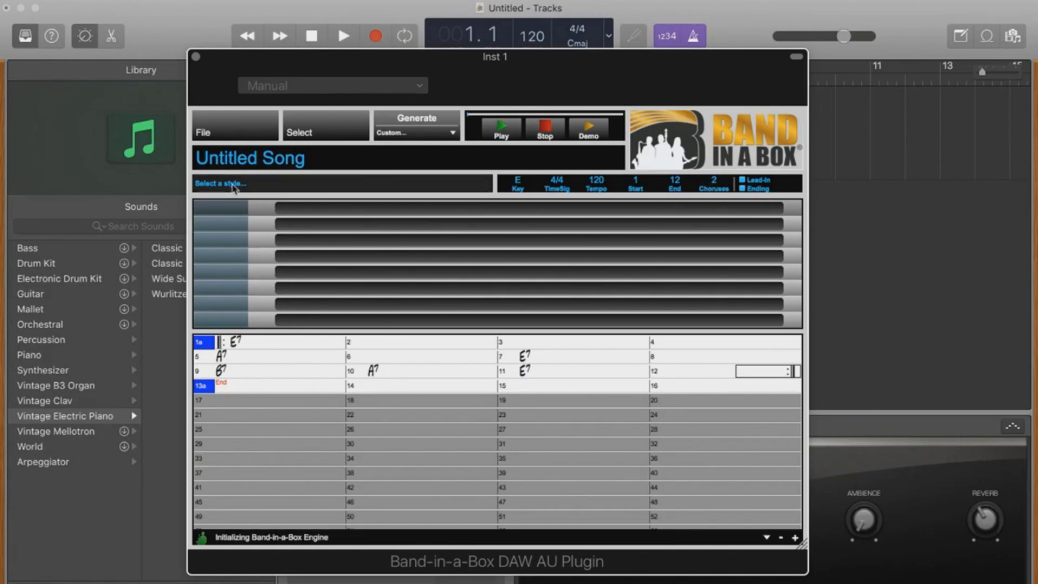
# - Open the StylePicker and look through its unfiltered list of styles
pyautogui.click(331, 129)
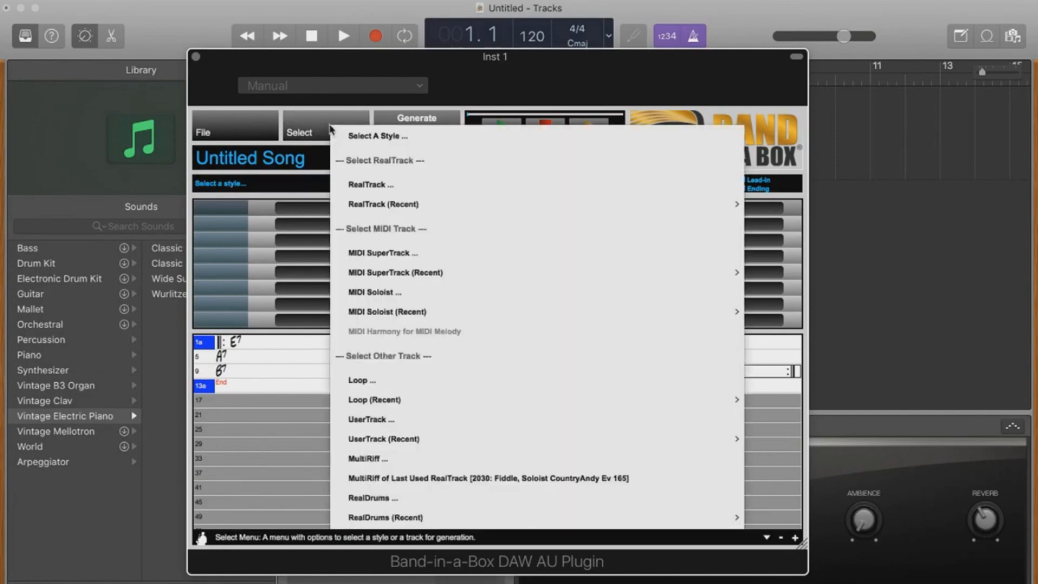
pyautogui.click(368, 136)
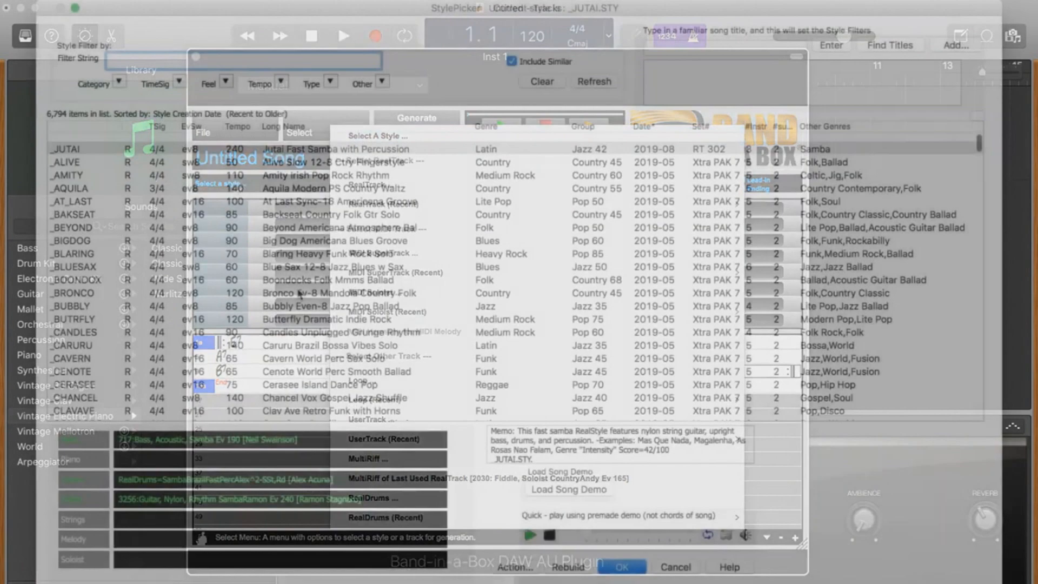
pyautogui.scroll(-20, 298, 292)
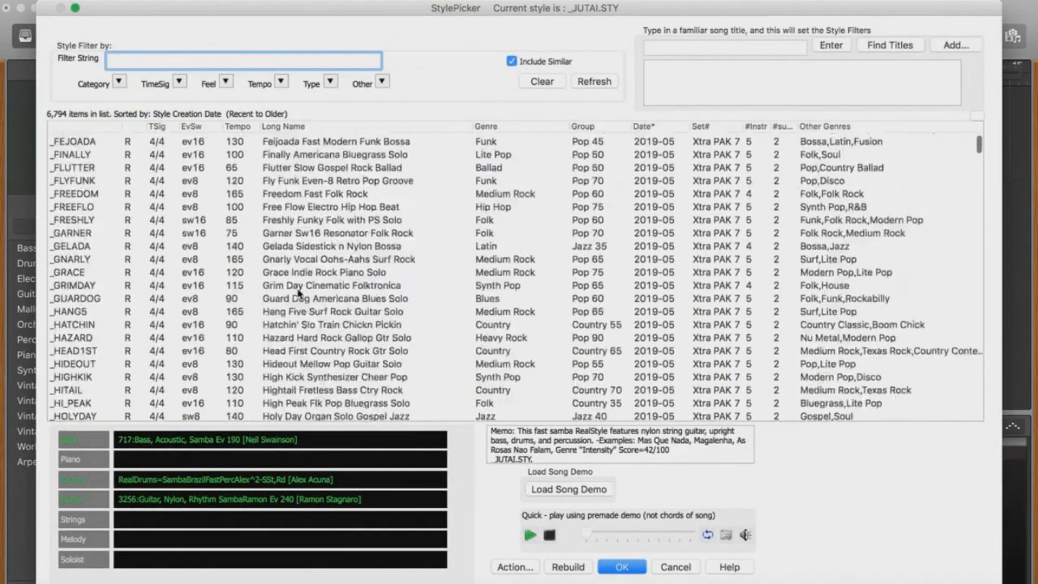
pyautogui.scroll(5, 299, 293)
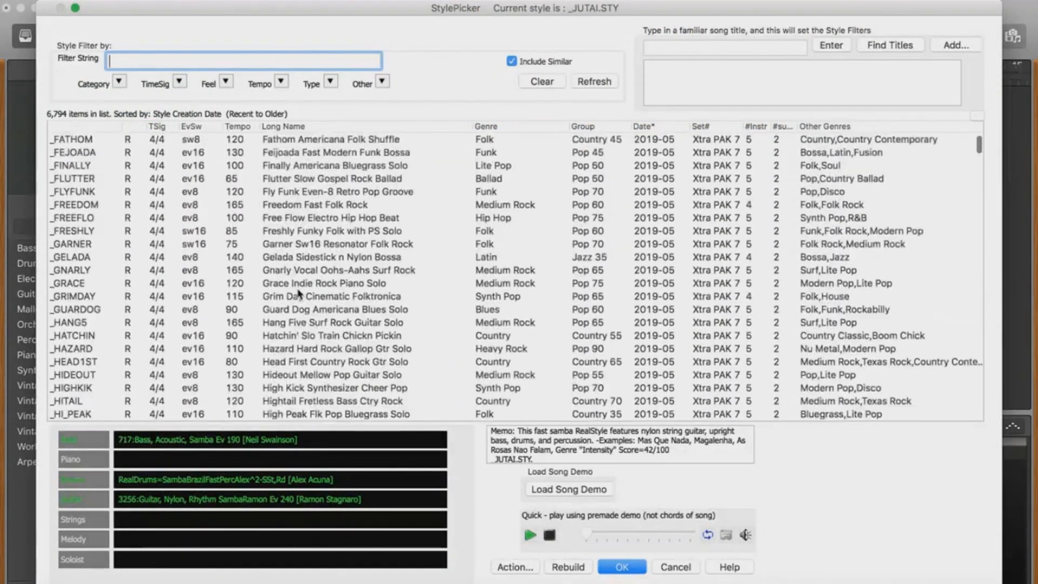
pyautogui.scroll(15, 299, 292)
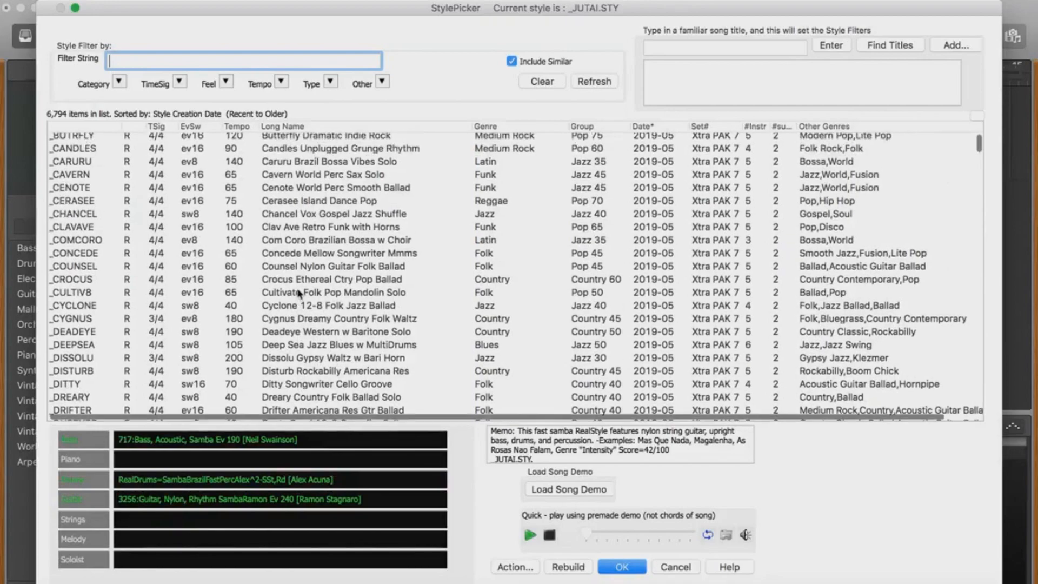
pyautogui.scroll(3, 299, 292)
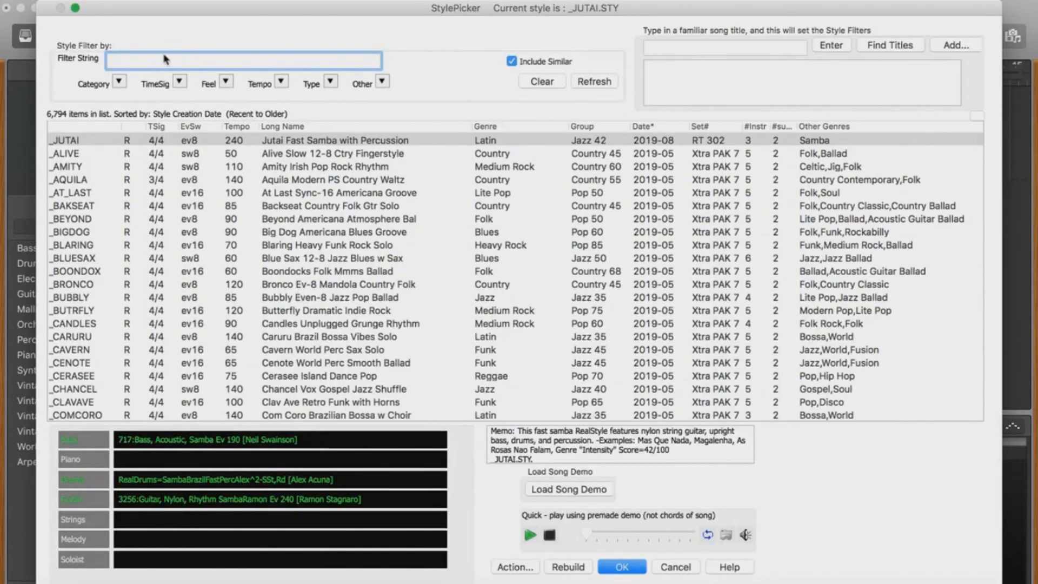
# - Filter the styles by "rock" and sort them by group in descending order
pyautogui.write('rock')
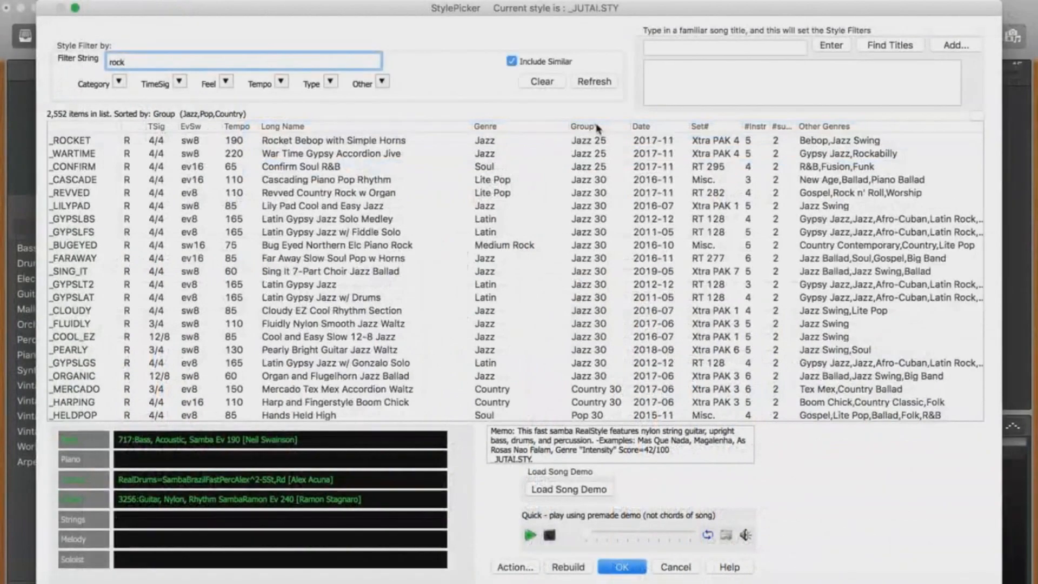
pyautogui.click(596, 125)
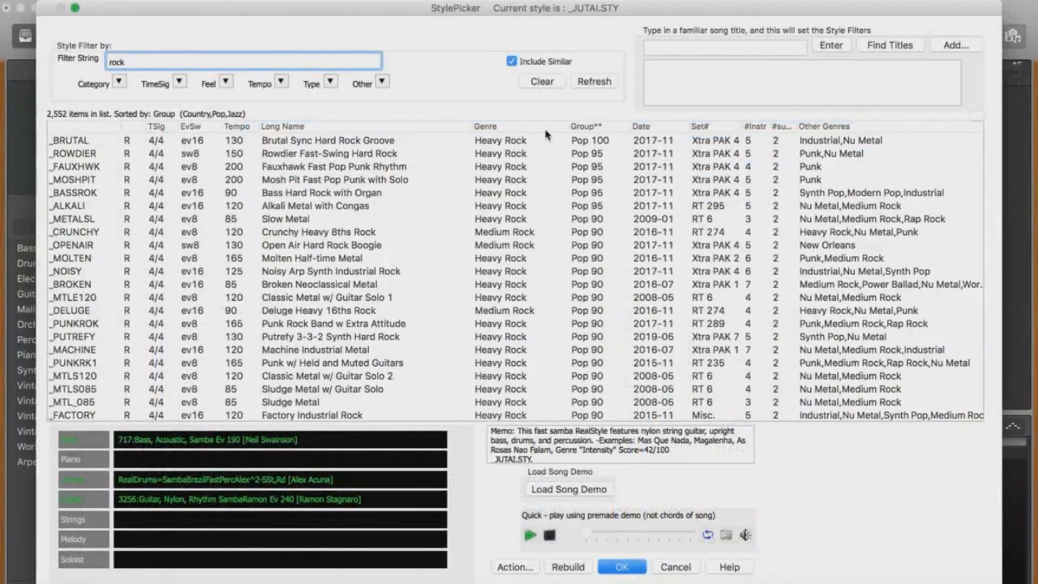
# - Audition the styles Bass Hard Rock with Organ, Deluge Heavy 16ths Rock, Punk w/ Held and Muted Guitars, and Metal Chug
pyautogui.click(98, 193)
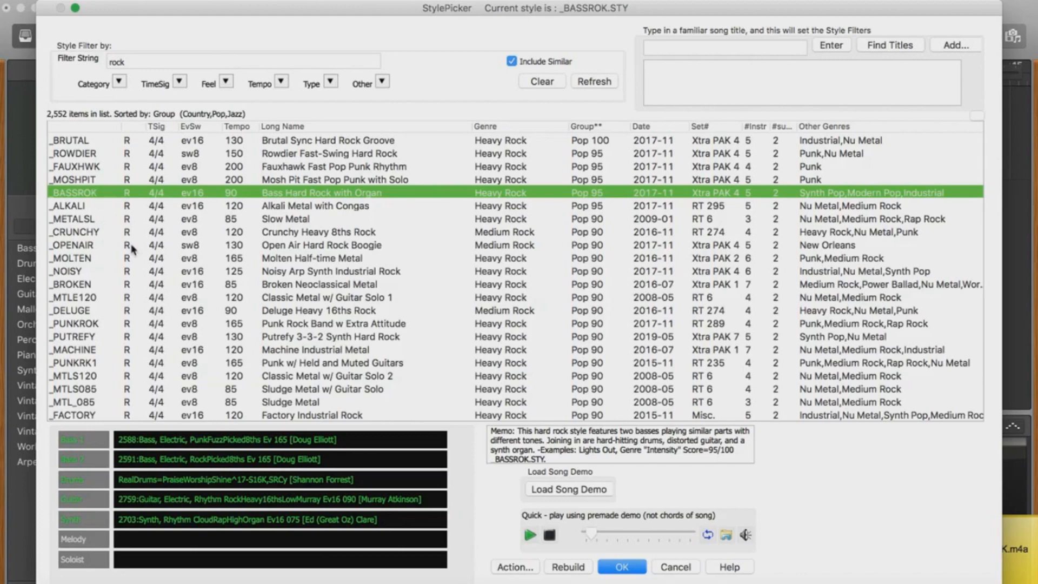
pyautogui.click(129, 312)
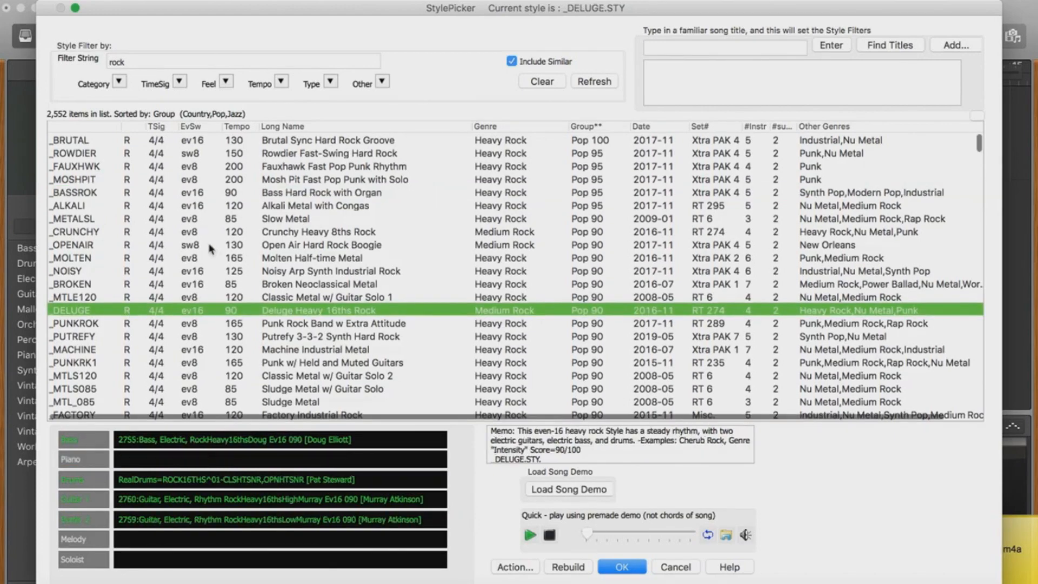
pyautogui.scroll(-5, 209, 253)
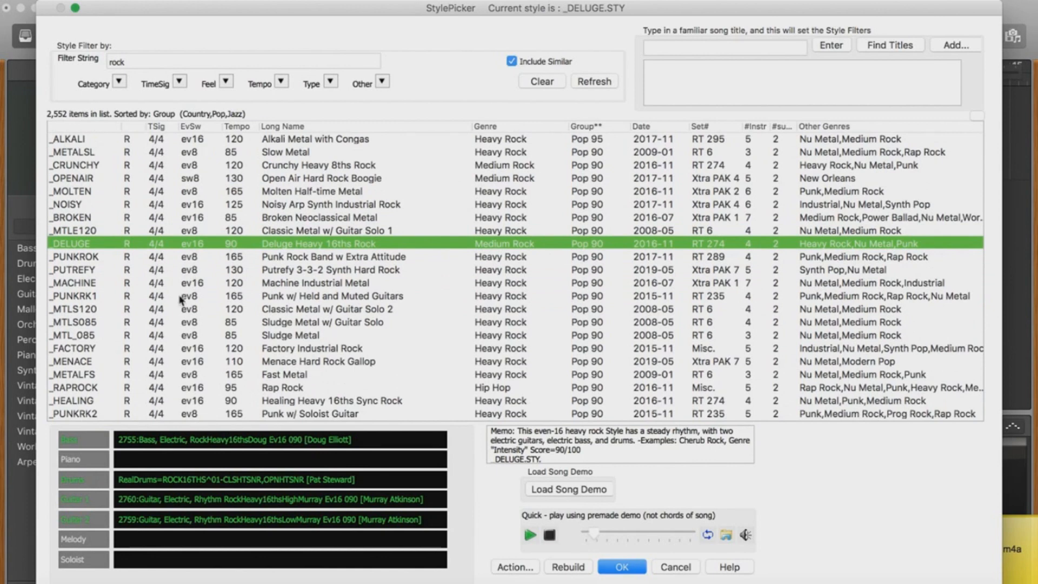
pyautogui.click(181, 297)
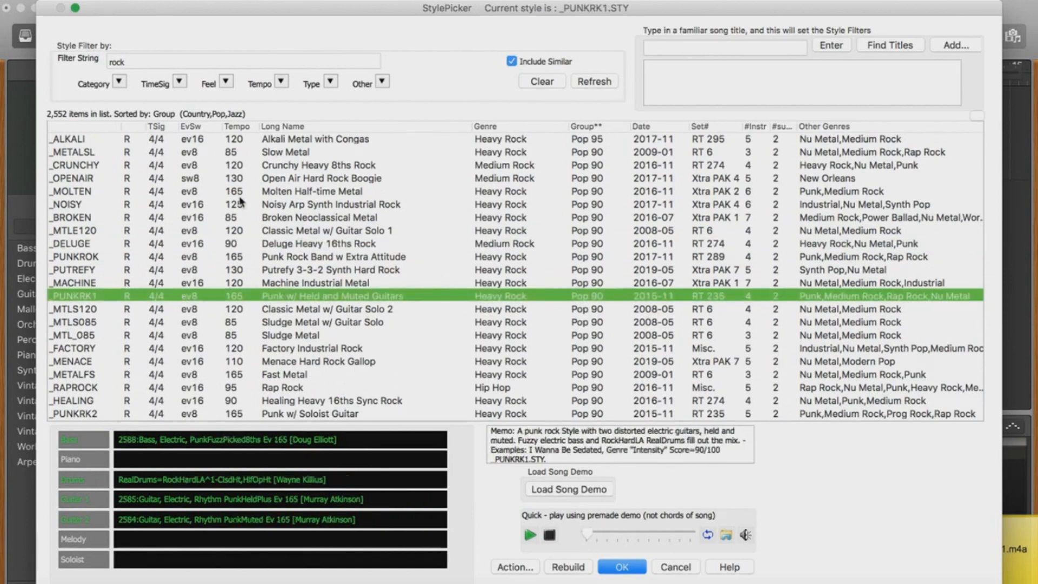
pyautogui.scroll(-4, 241, 201)
pyautogui.scroll(-3, 241, 201)
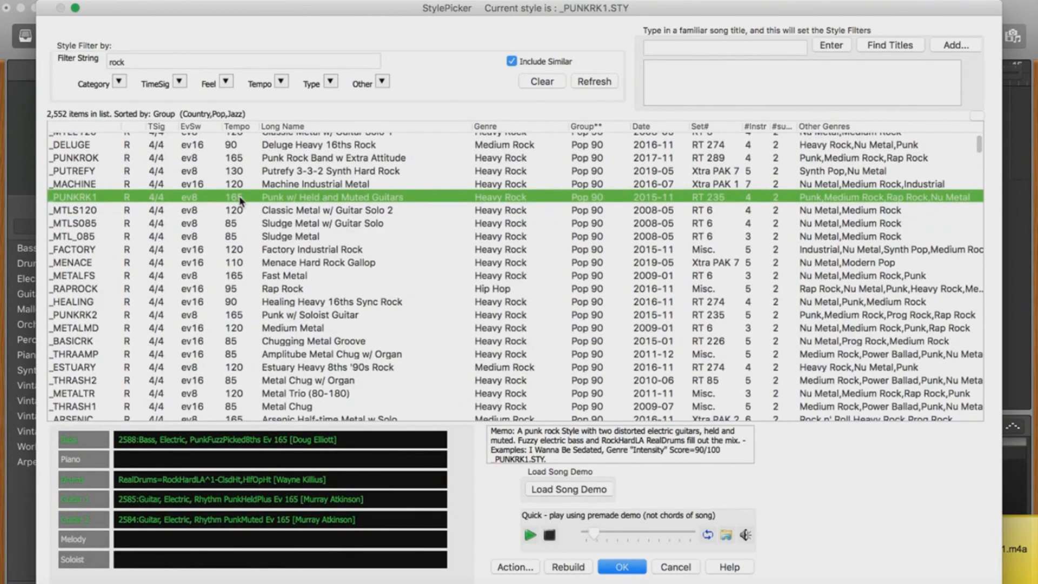
pyautogui.scroll(-3, 221, 325)
pyautogui.click(215, 366)
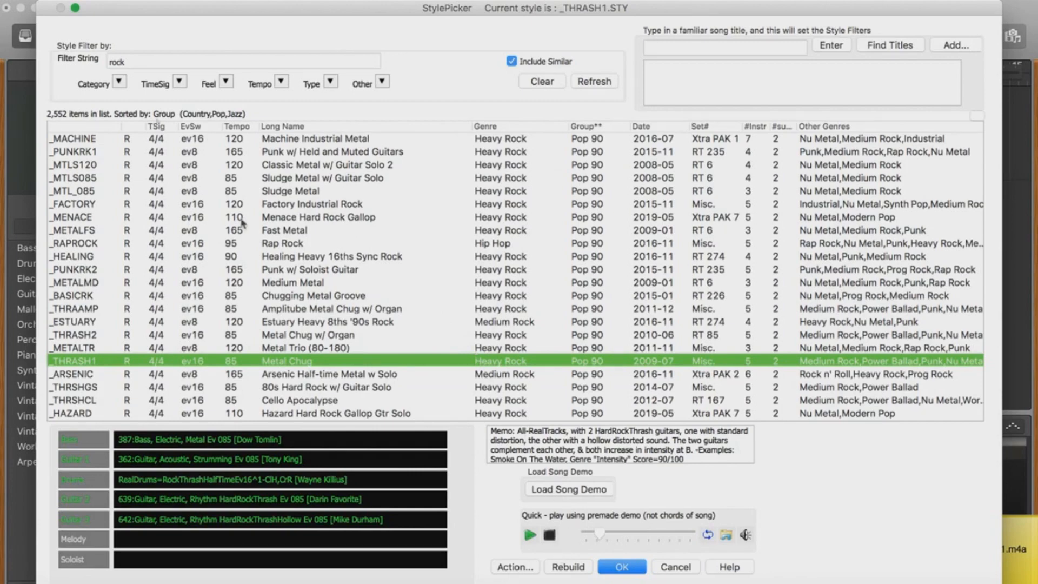
# - Filter the styles by "funk" instead and audition Terra Jazz Funk with World Perc
pyautogui.click(138, 56)
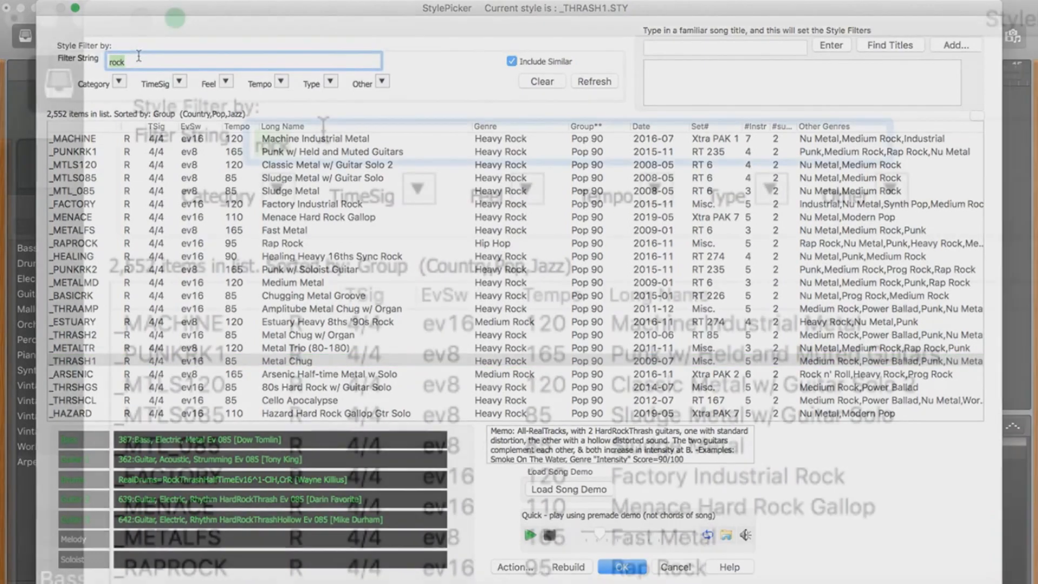
pyautogui.write('funk')
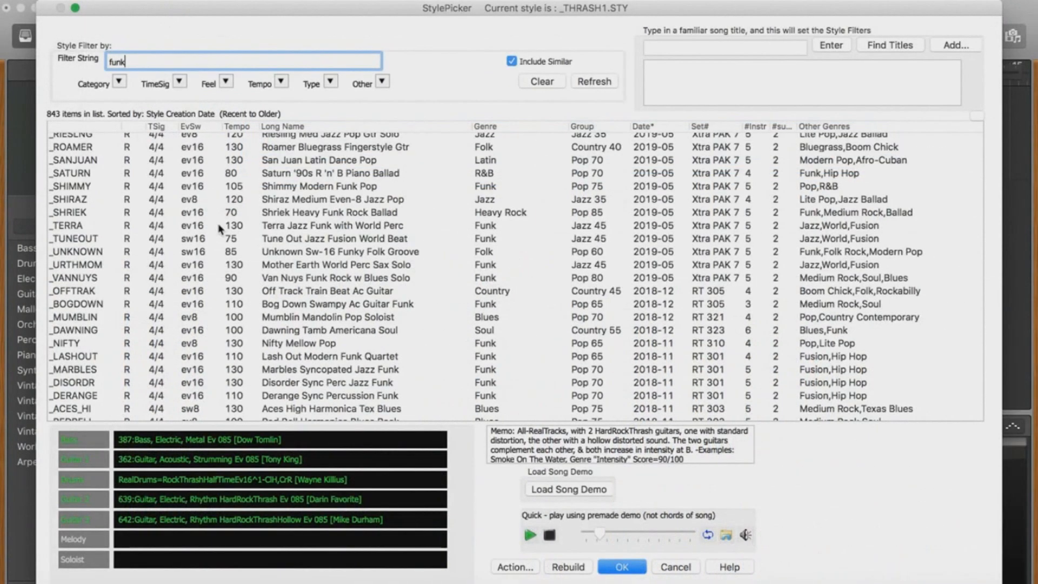
pyautogui.click(256, 226)
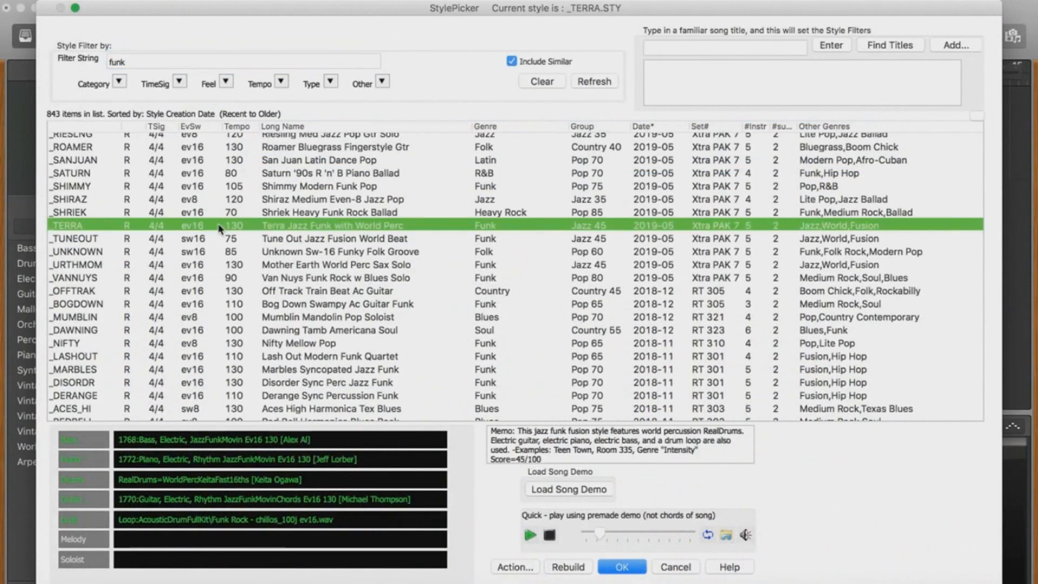
pyautogui.scroll(-4, 319, 266)
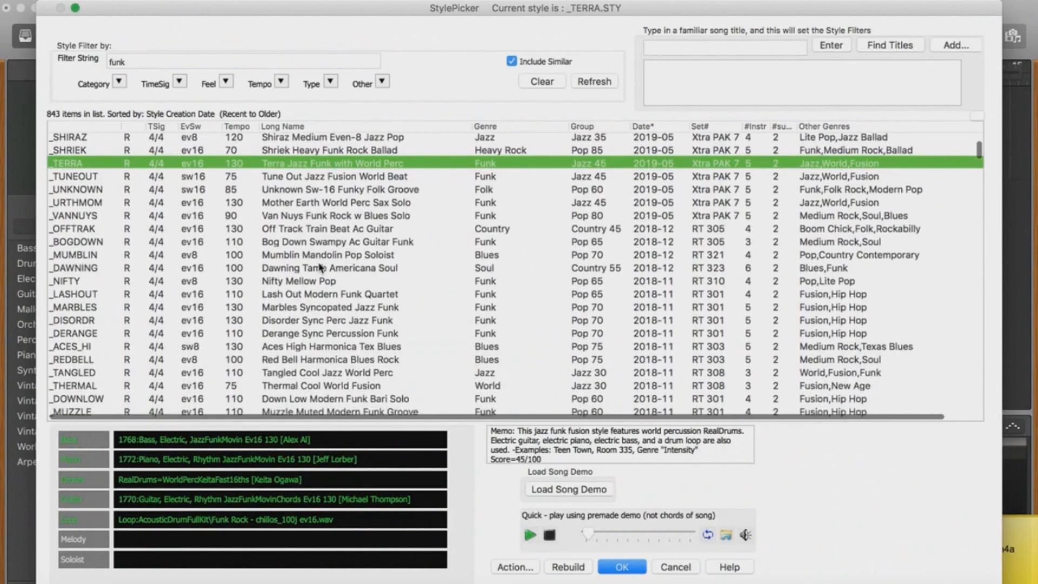
# - Audition the funk style Muzzle Muted Modern Funk Groove from the filtered style list
pyautogui.scroll(-3, 320, 266)
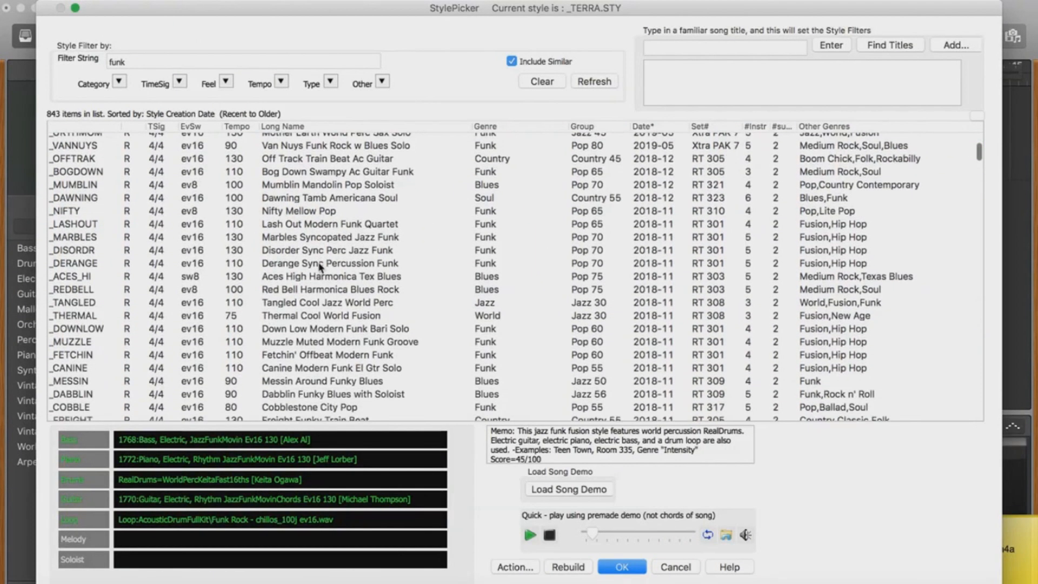
pyautogui.scroll(-2, 320, 266)
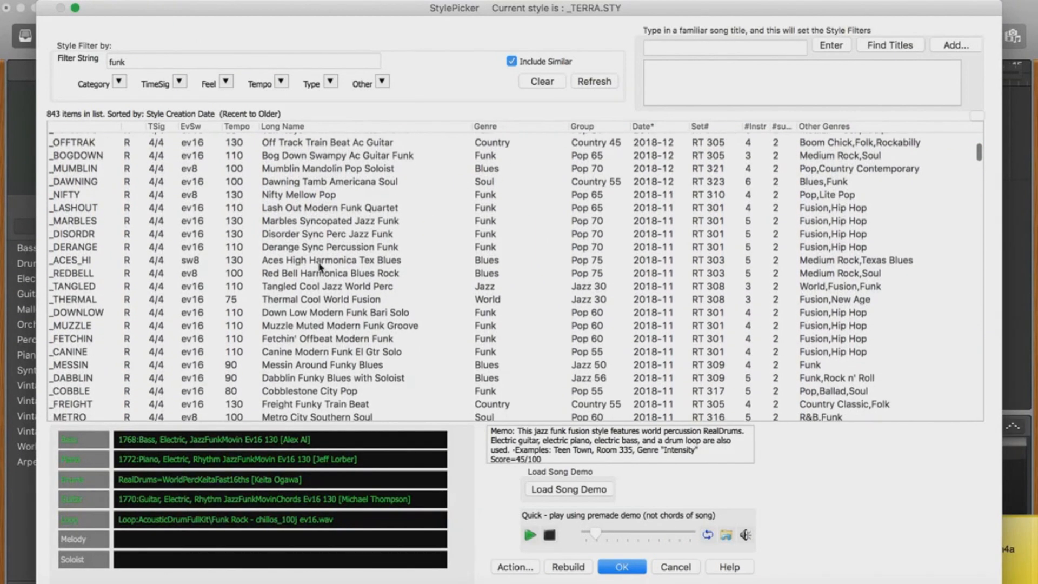
pyautogui.click(306, 324)
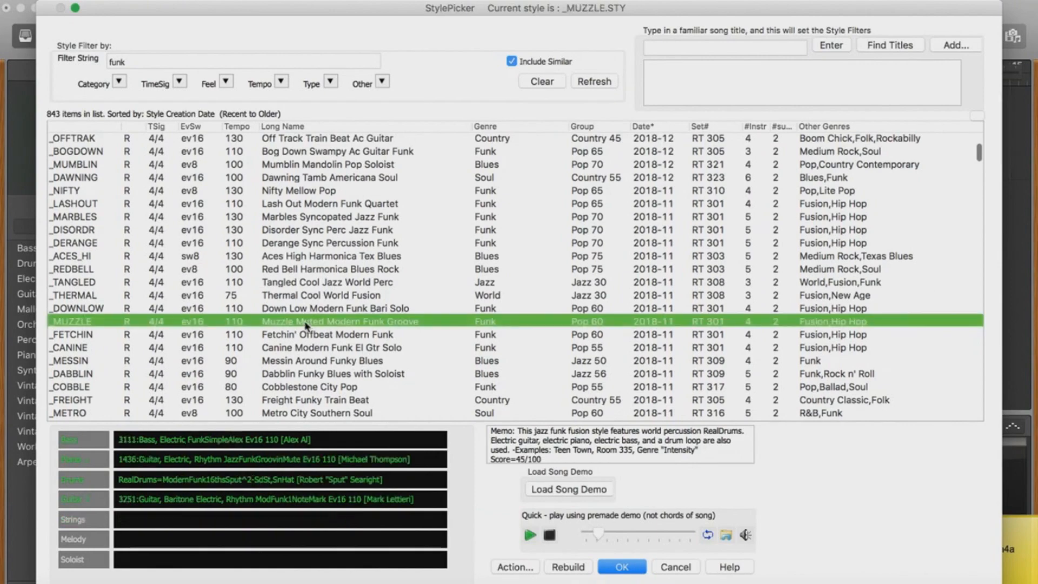
# - Look further through the funk styles and audition Light Disco Funk Groove
pyautogui.scroll(-9, 319, 292)
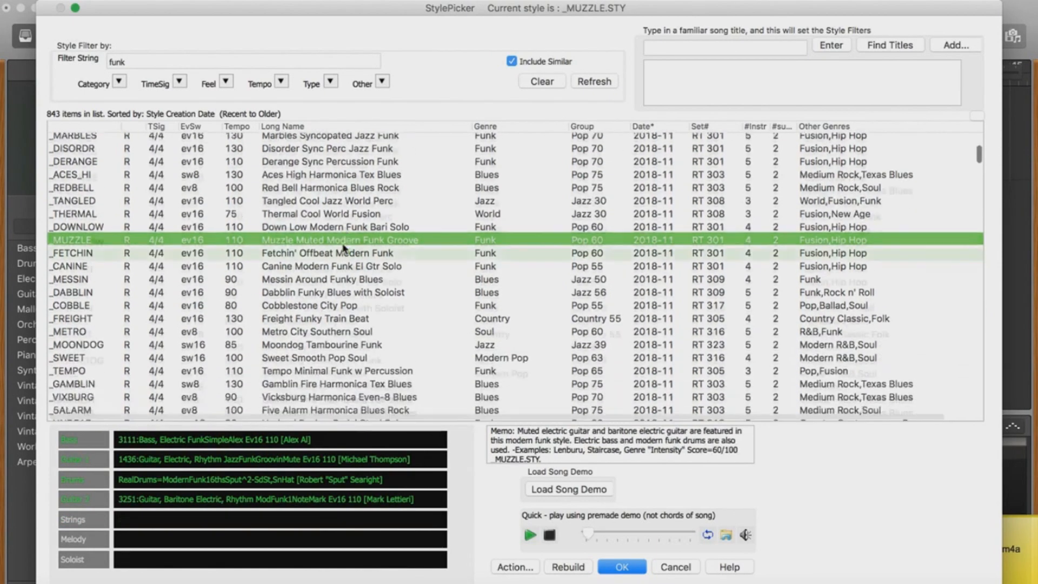
pyautogui.scroll(-10, 343, 247)
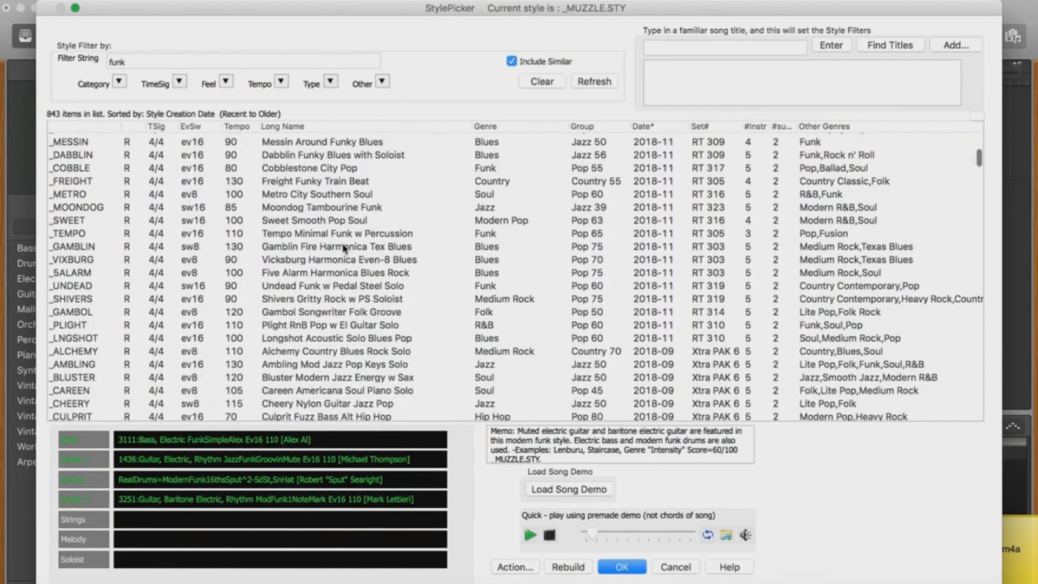
pyautogui.scroll(-8, 344, 247)
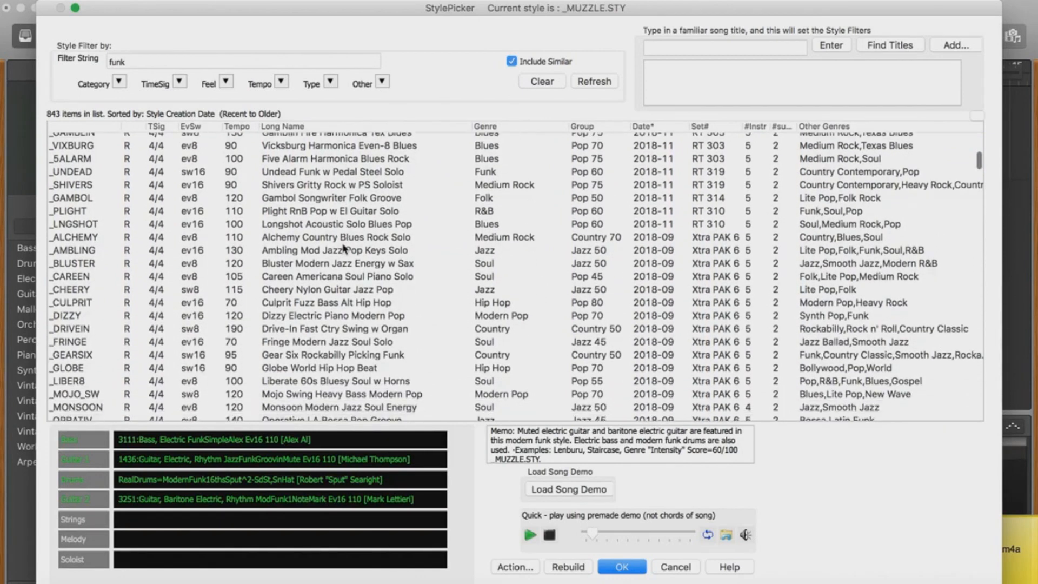
pyautogui.scroll(-9, 344, 247)
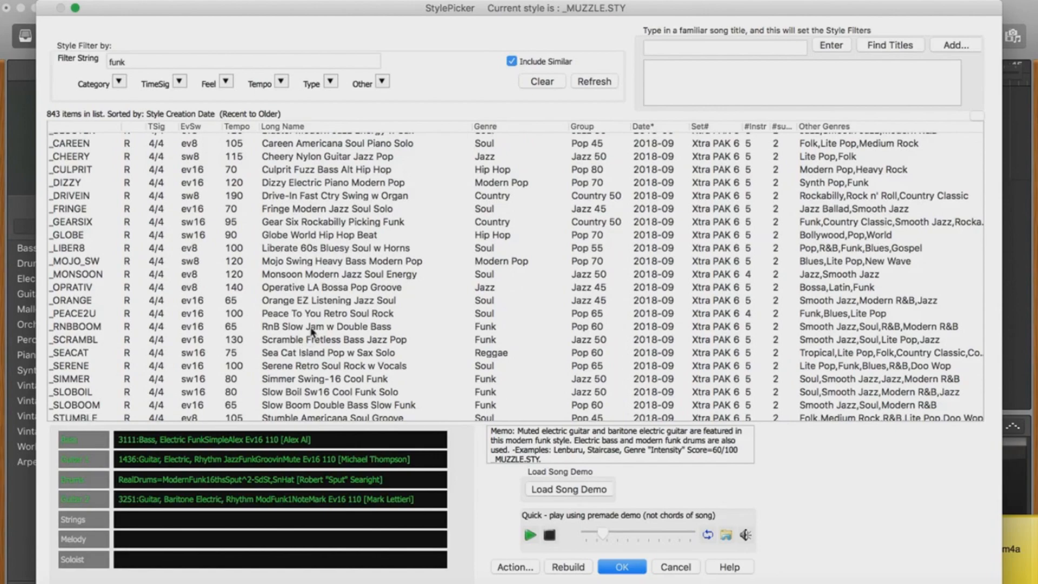
pyautogui.scroll(-10, 312, 332)
pyautogui.click(314, 336)
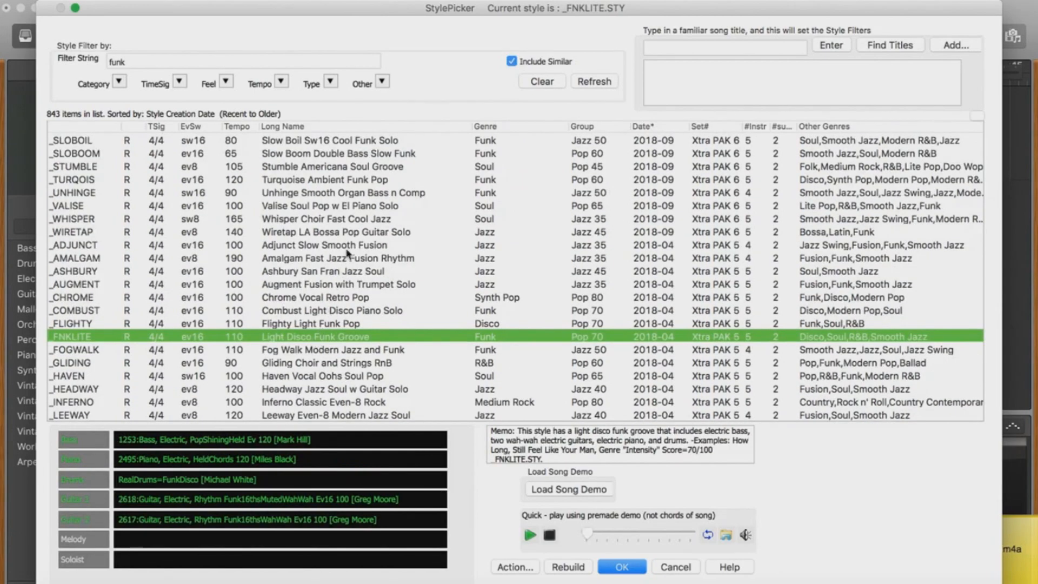
pyautogui.scroll(-10, 347, 253)
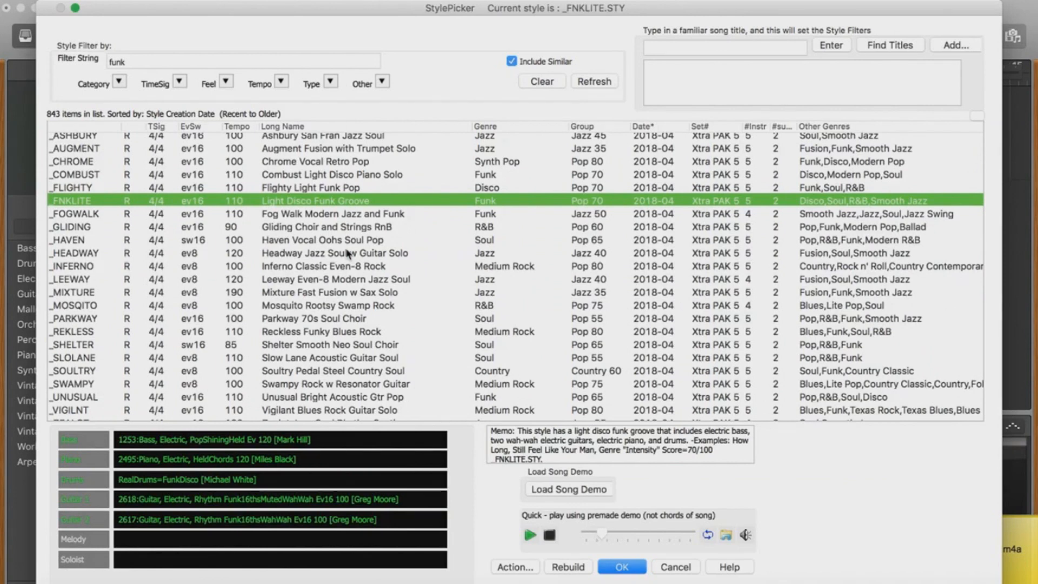
# - Filter the styles by "jazz" instead and audition Latin Gypsy Jazz
pyautogui.click(124, 62)
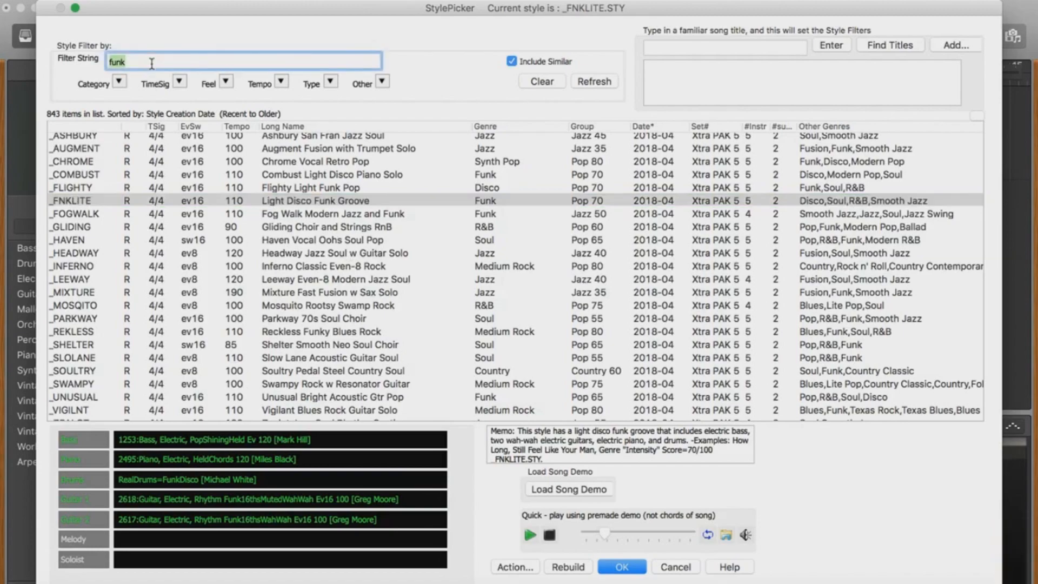
pyautogui.write('jazz')
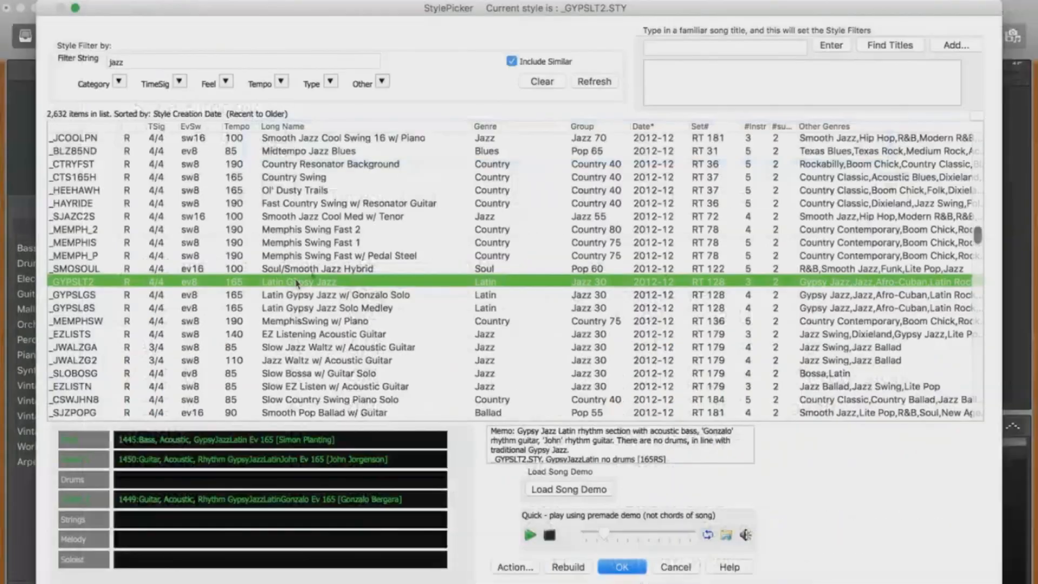
pyautogui.scroll(-2, 414, 218)
pyautogui.scroll(-2, 413, 218)
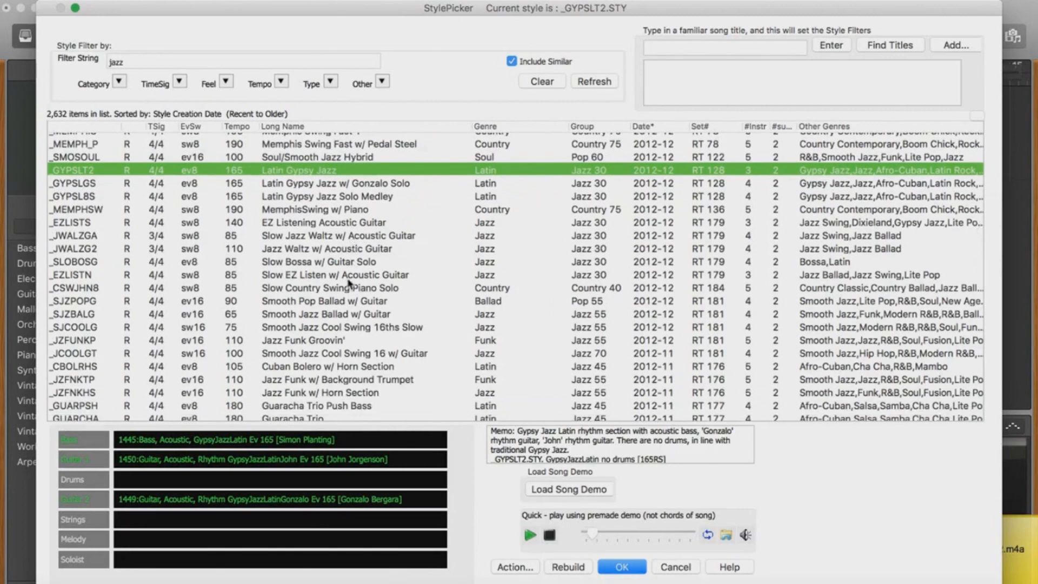
# - Audition the style Smooth Jazz Cool Swing 16 w/ Guitar further along the jazz list
pyautogui.press('Down')
pyautogui.press('Down')
pyautogui.press('Down')
pyautogui.press('Down')
pyautogui.press('Down')
pyautogui.press('Down')
pyautogui.press('Down')
pyautogui.press('Down')
pyautogui.press('Down')
pyautogui.press('Down')
pyautogui.press('Down')
pyautogui.press('Down')
pyautogui.press('Down')
pyautogui.press('Down')
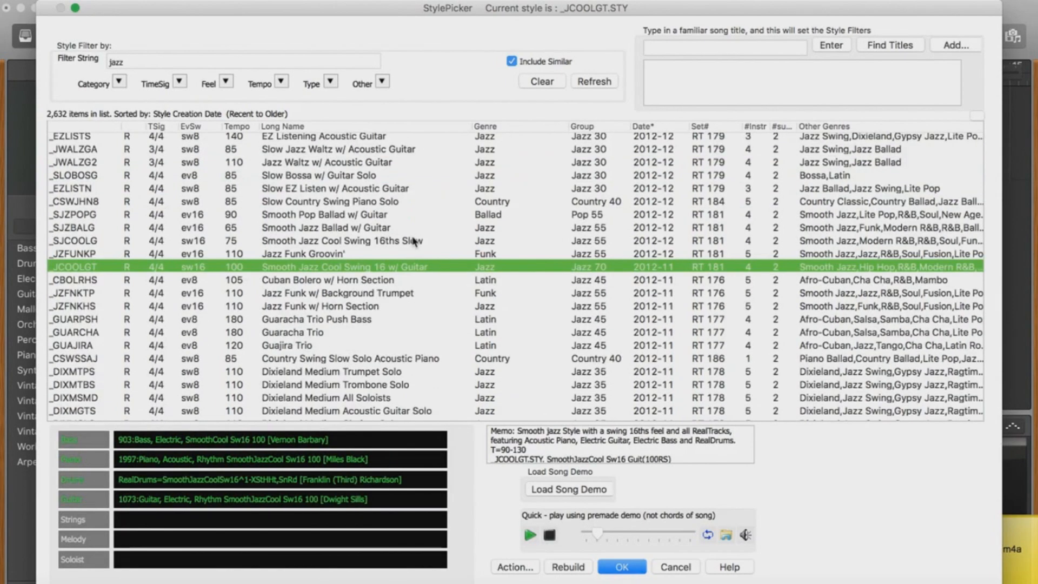
# - Find Jazz Swing w/ Soloist Medley among the older jazz styles and audition it
pyautogui.scroll(-4, 414, 241)
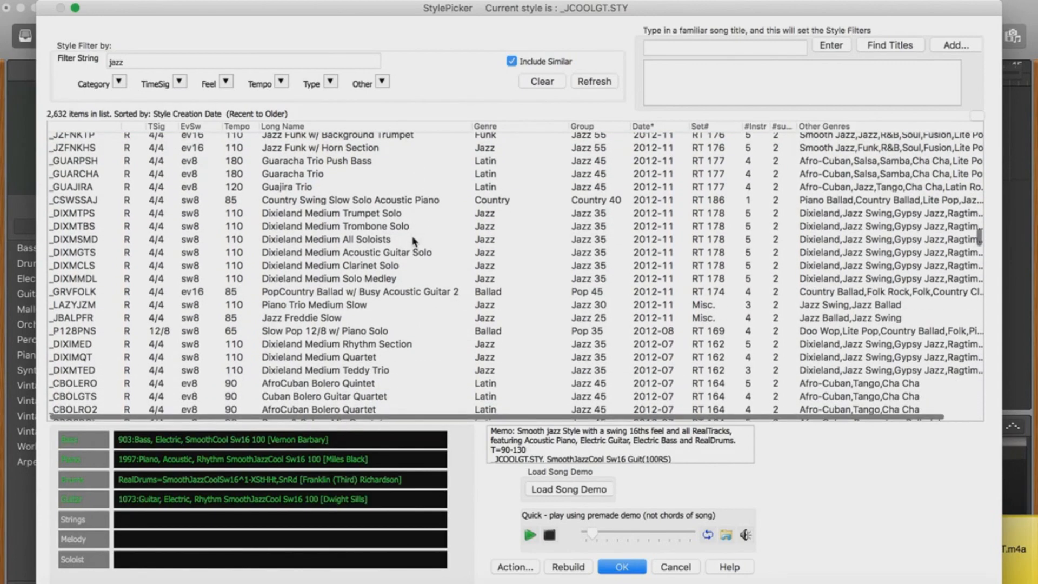
pyautogui.scroll(-13, 414, 241)
pyautogui.scroll(-20, 413, 241)
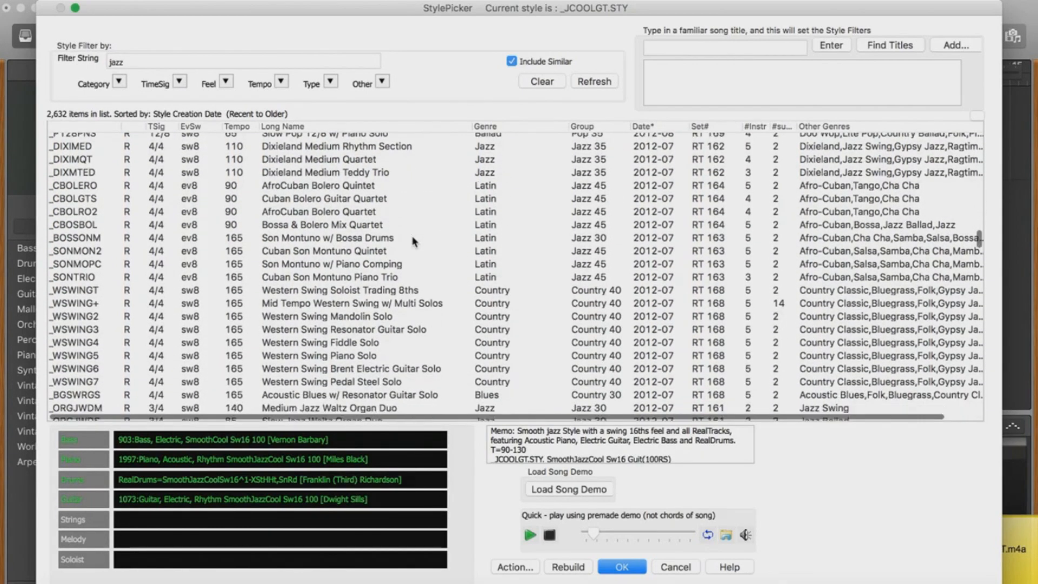
pyautogui.click(334, 321)
# - Browse to the jazz styles from 2010-12 and audition New York Jazz Piano Trio
pyautogui.scroll(-8, 361, 238)
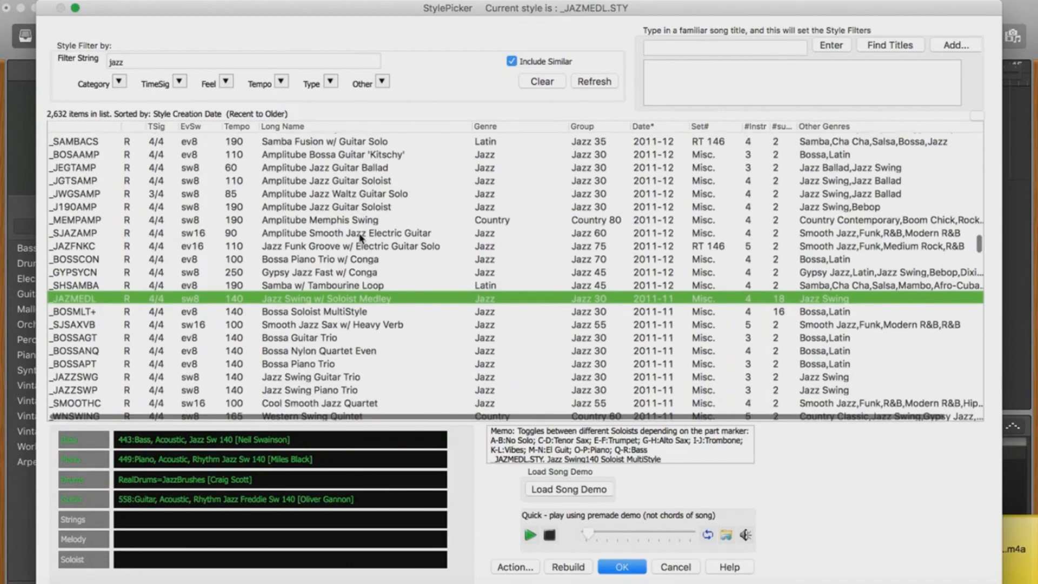
pyautogui.scroll(-3, 361, 238)
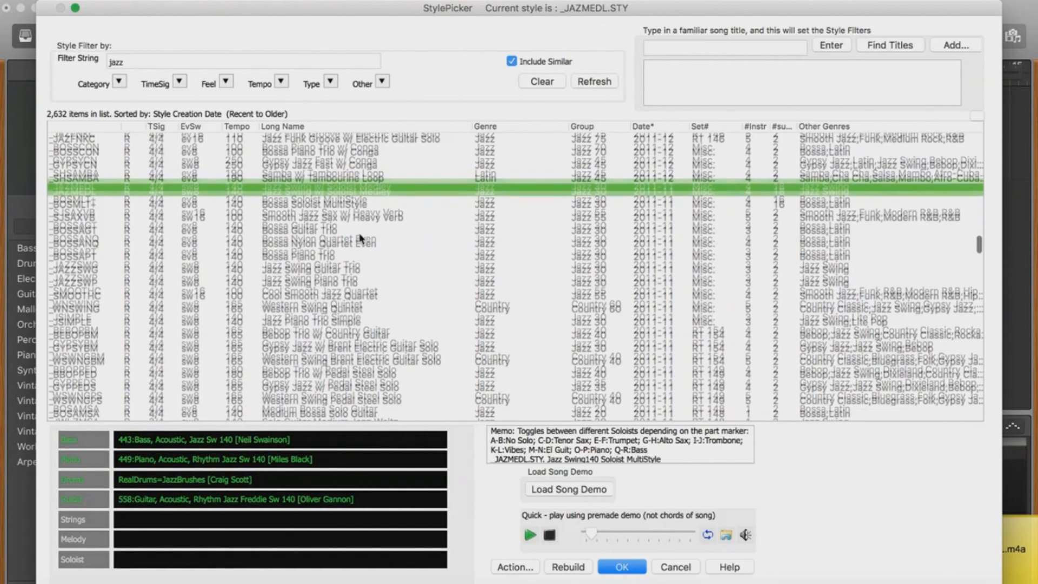
pyautogui.scroll(-5, 361, 238)
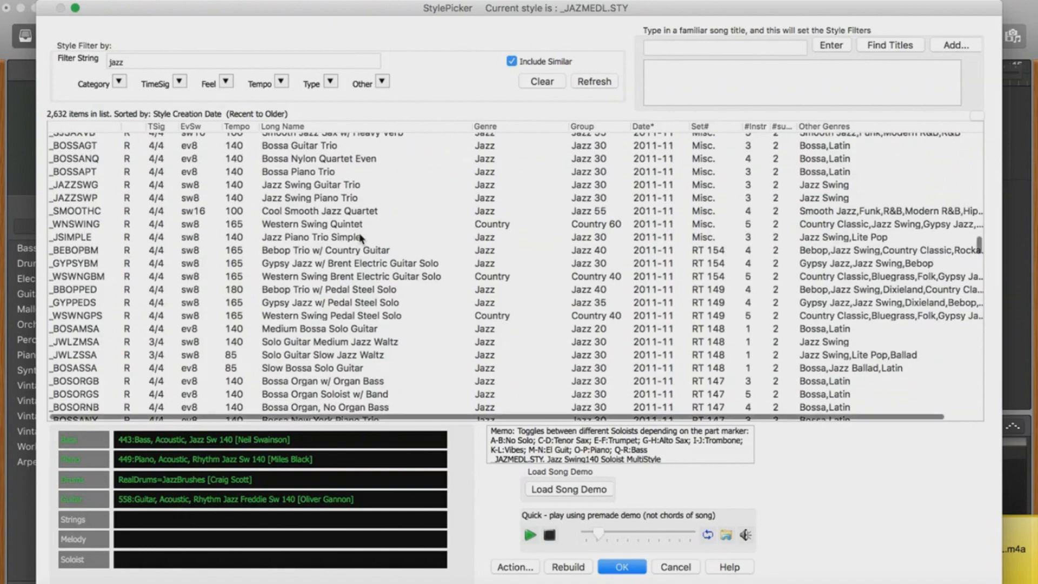
pyautogui.scroll(-2, 361, 238)
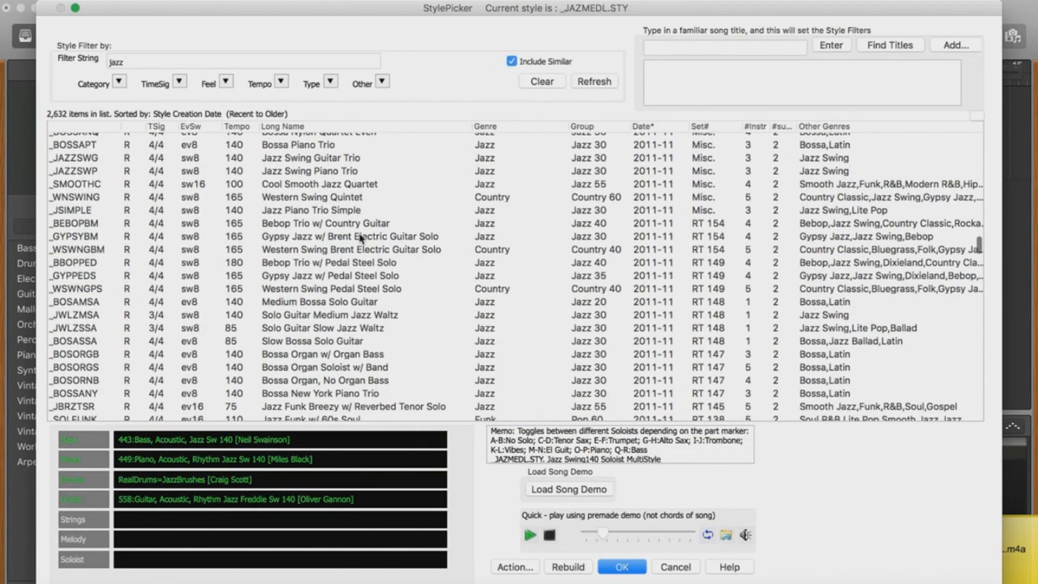
pyautogui.scroll(-10, 361, 238)
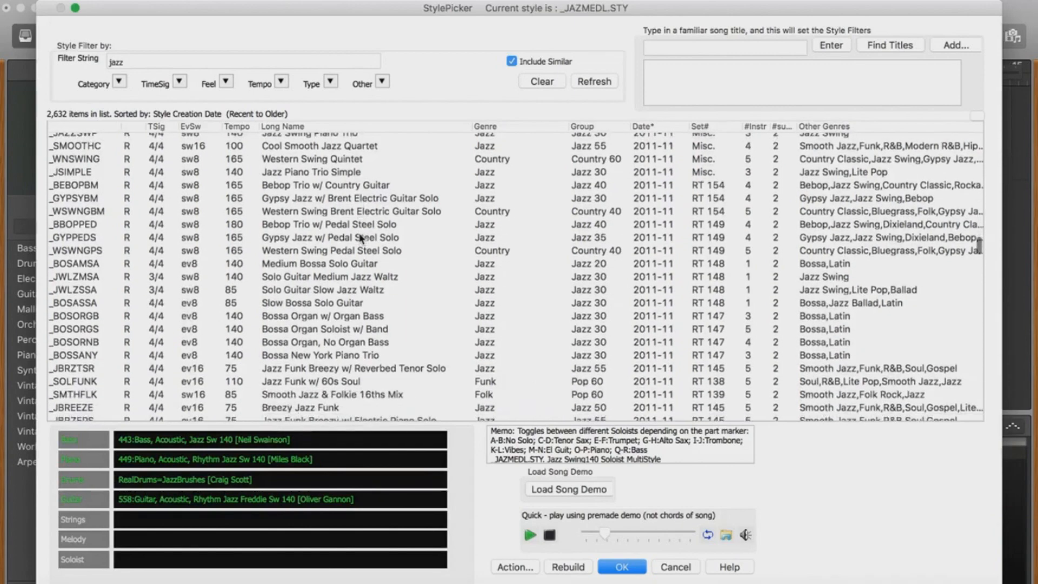
pyautogui.scroll(-6, 361, 265)
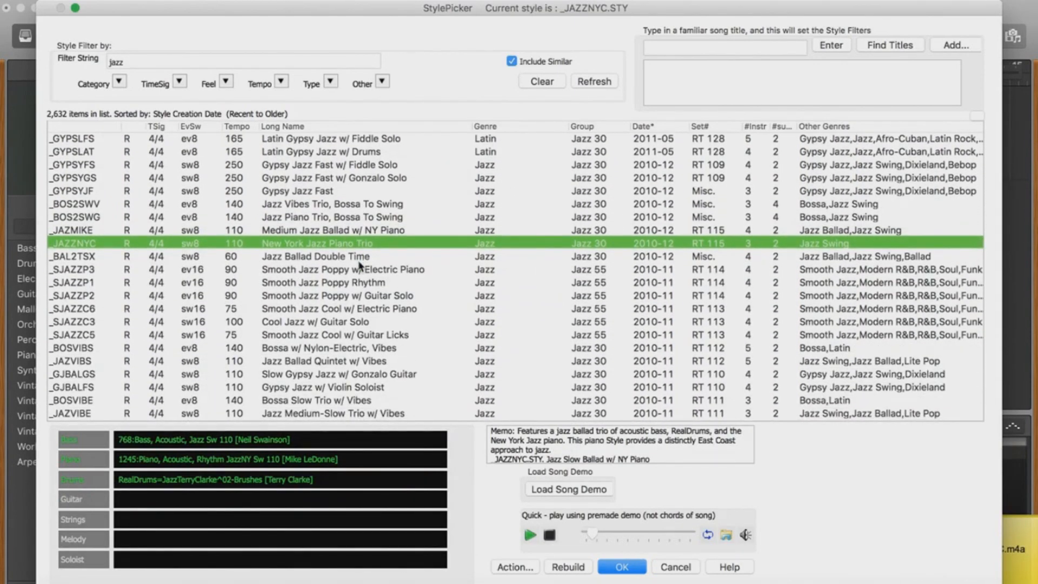
# - Continue to the 2010-06 jazz styles and audition Slow Jazz Waltz w/ Guitar Solo
pyautogui.scroll(-1, 361, 265)
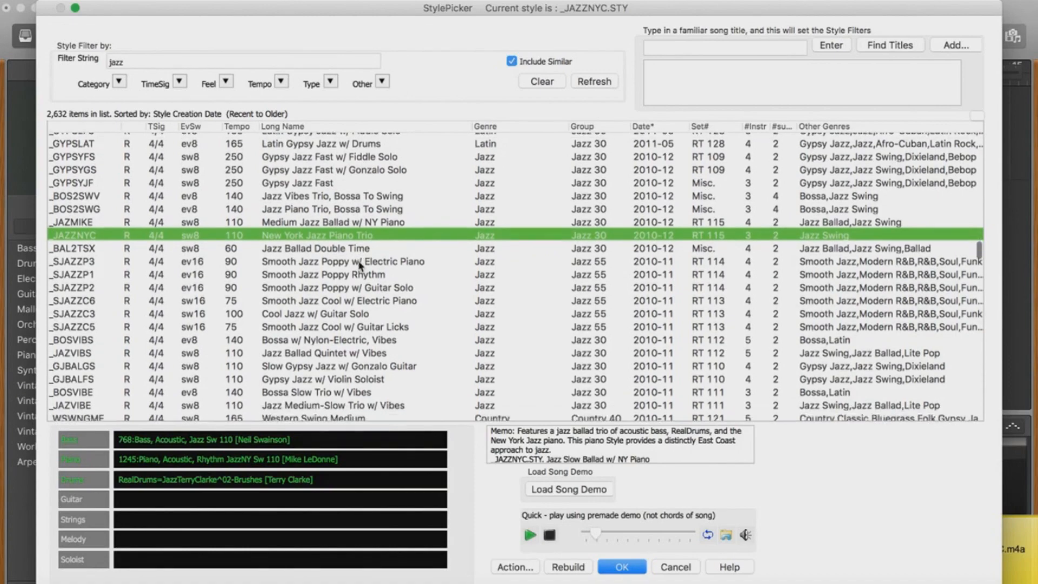
pyautogui.scroll(-6, 361, 265)
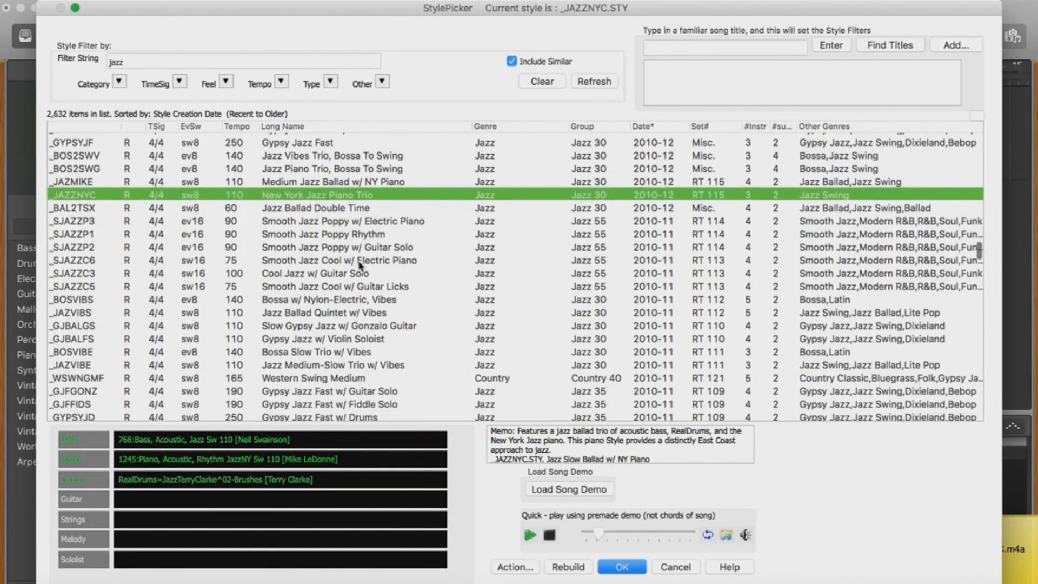
pyautogui.scroll(-1, 360, 266)
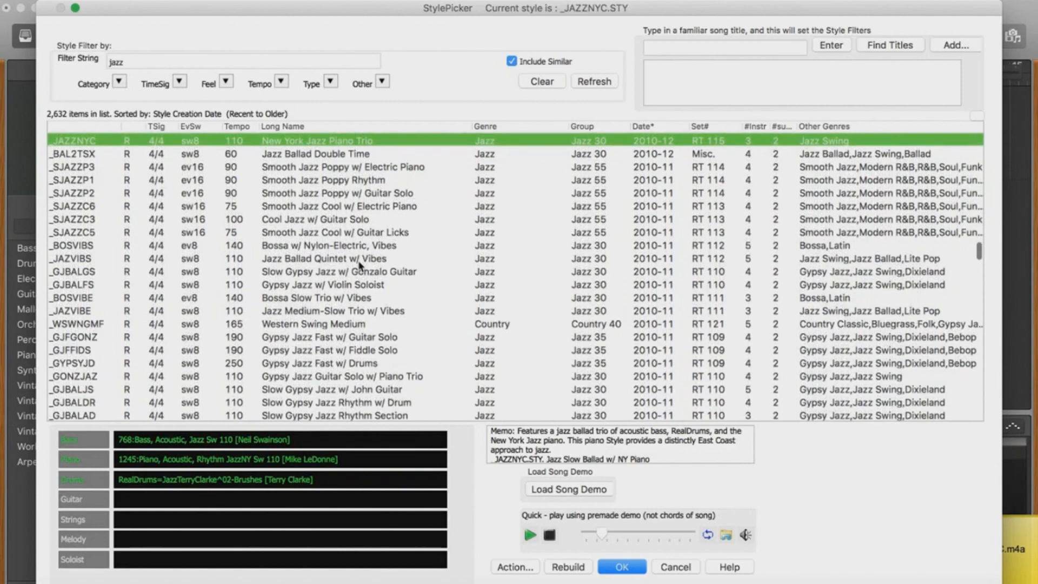
pyautogui.scroll(-3, 358, 294)
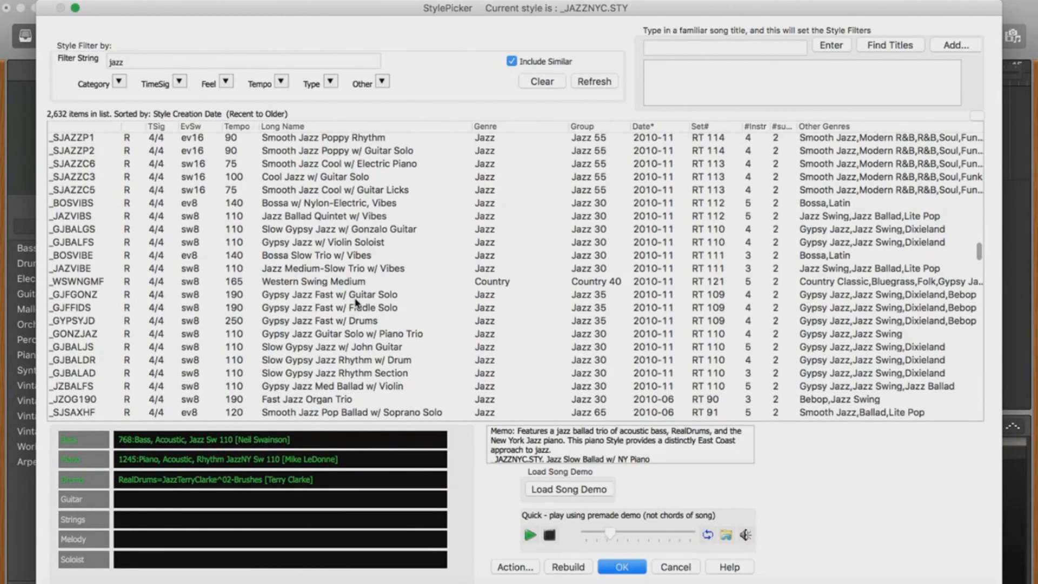
pyautogui.scroll(-12, 357, 303)
pyautogui.click(331, 317)
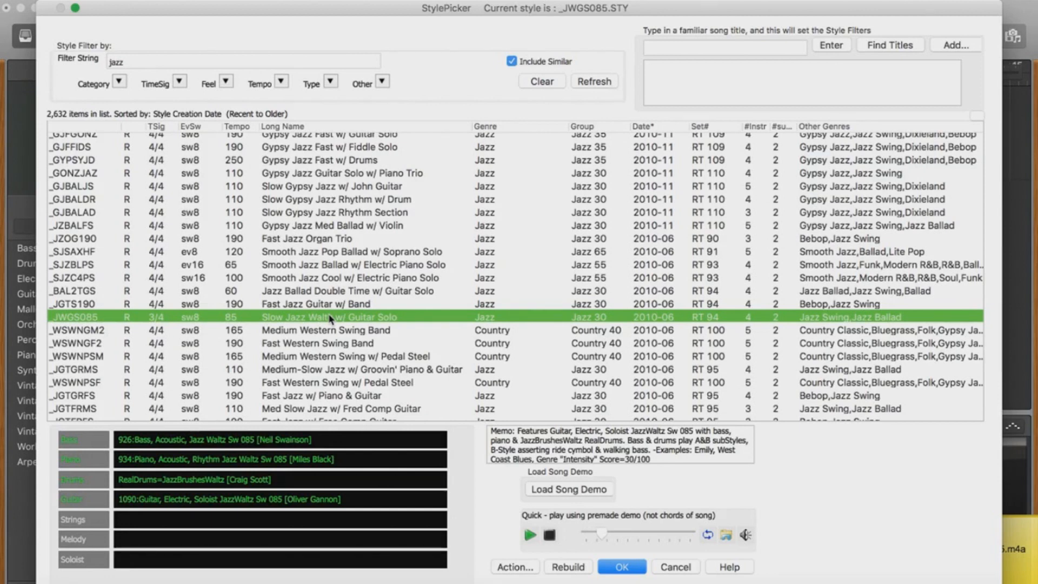
# - Filter the styles by "modern synth" instead and audition Go Team Pep Power Pop Rhythm
pyautogui.click(141, 64)
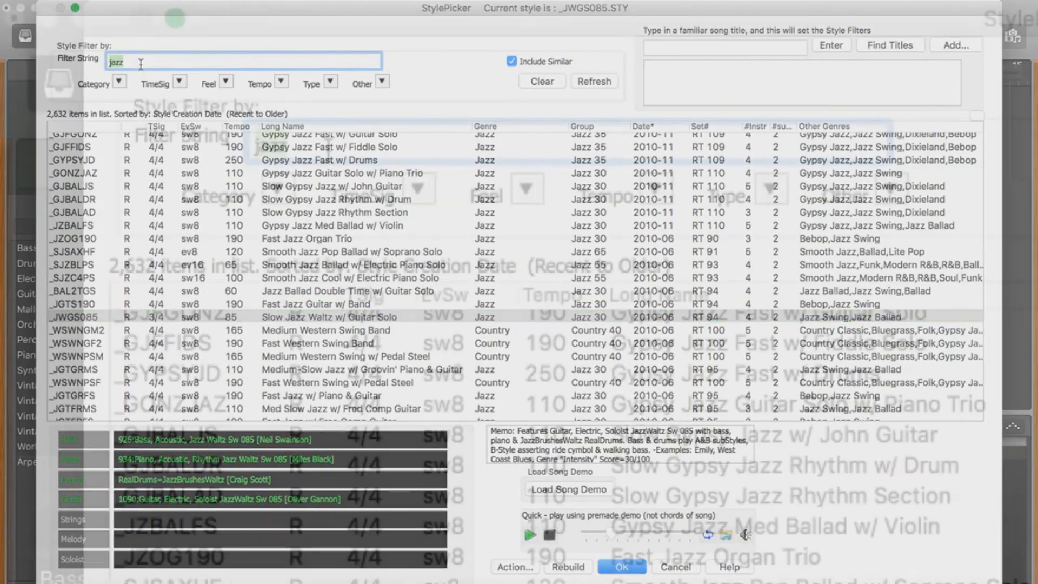
pyautogui.write('modern')
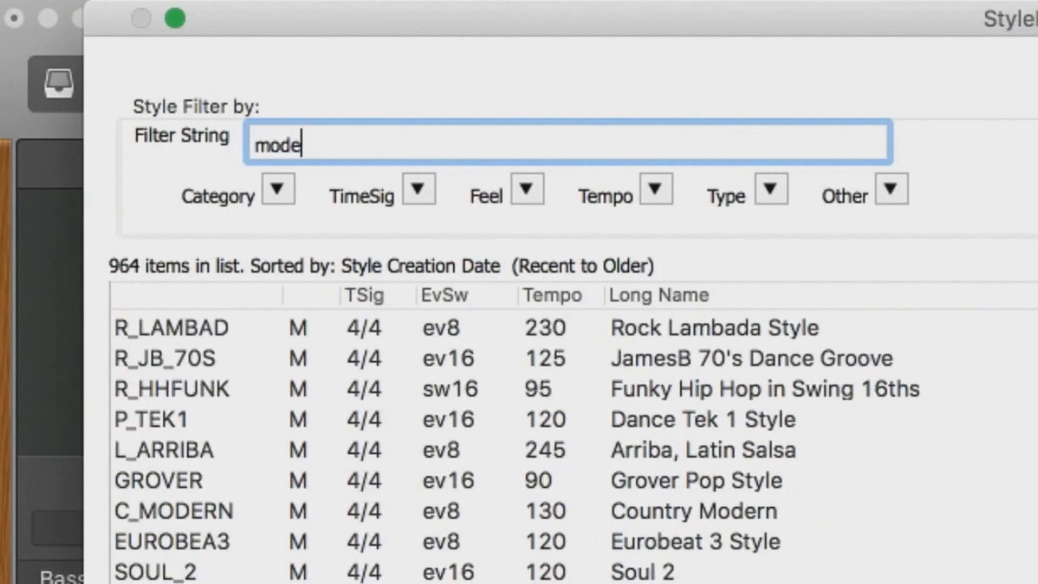
pyautogui.write(' synth')
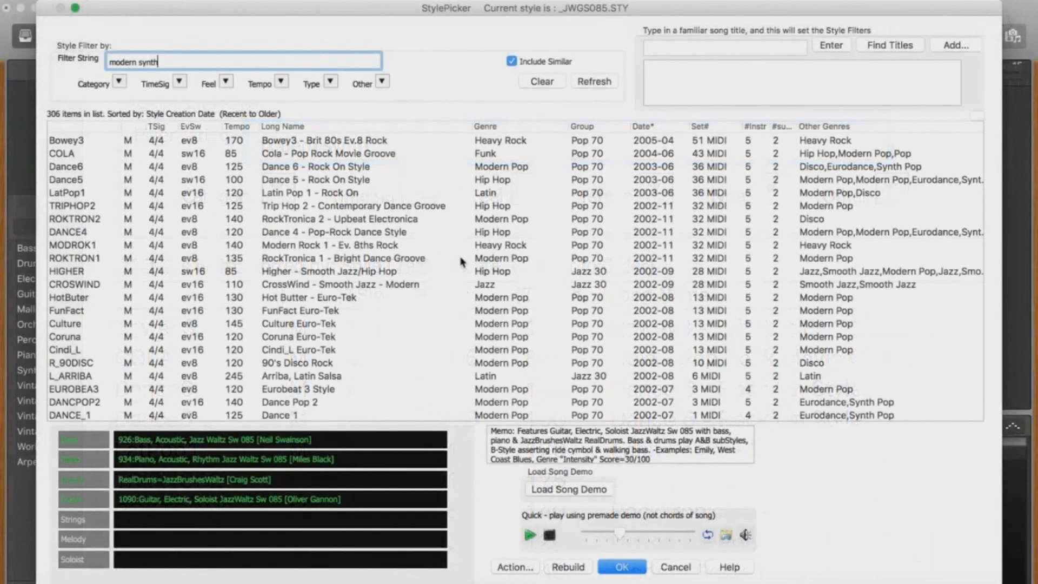
pyautogui.scroll(5, 461, 262)
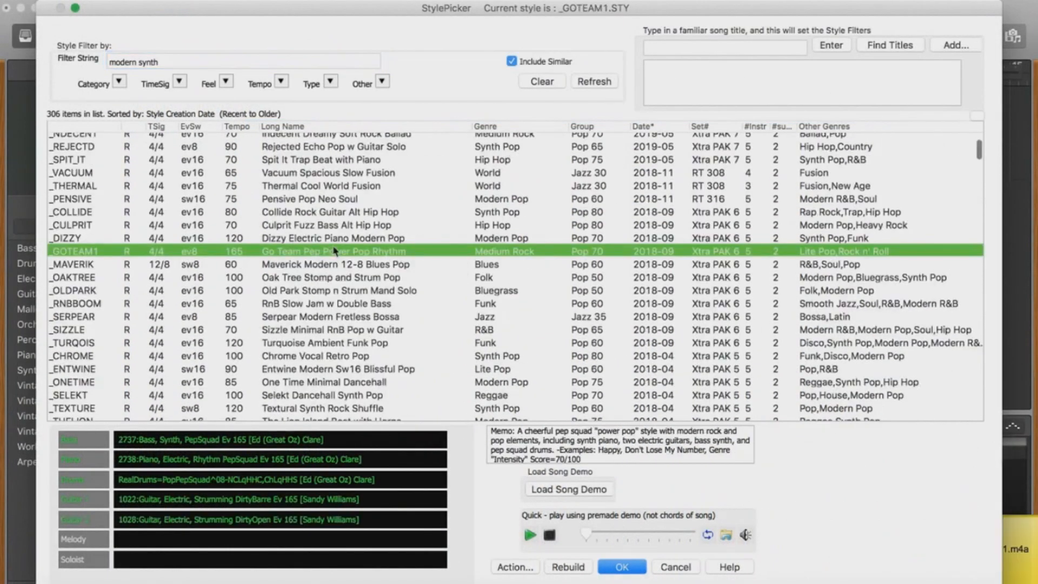
# - Audition the modern synth styles Sizzle Minimal RnB Pop w Guitar and Selekt Dancehall Synth Pop
pyautogui.scroll(-2, 334, 250)
pyautogui.scroll(-1, 334, 250)
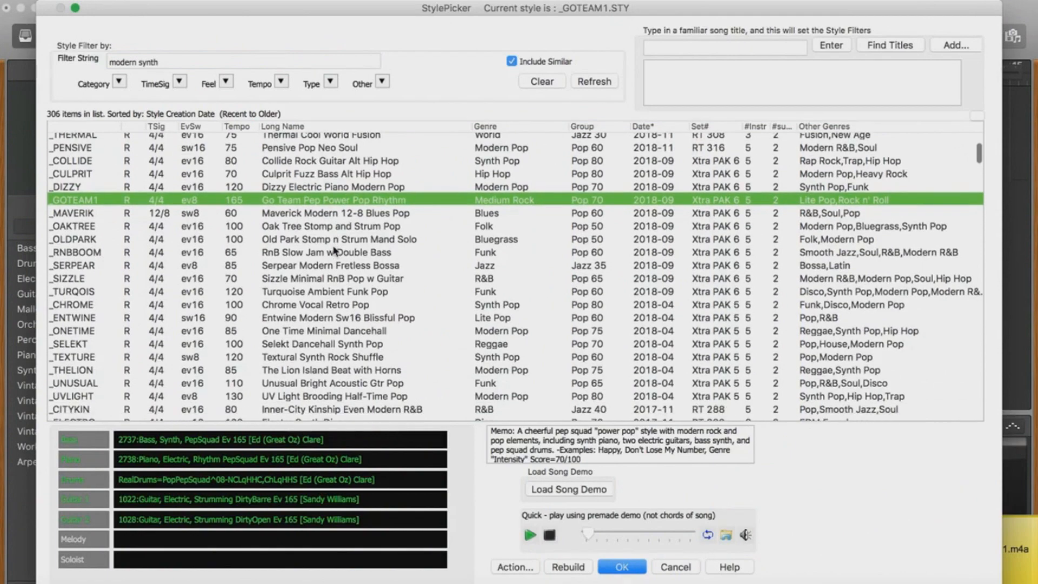
pyautogui.click(332, 280)
pyautogui.scroll(-2, 338, 273)
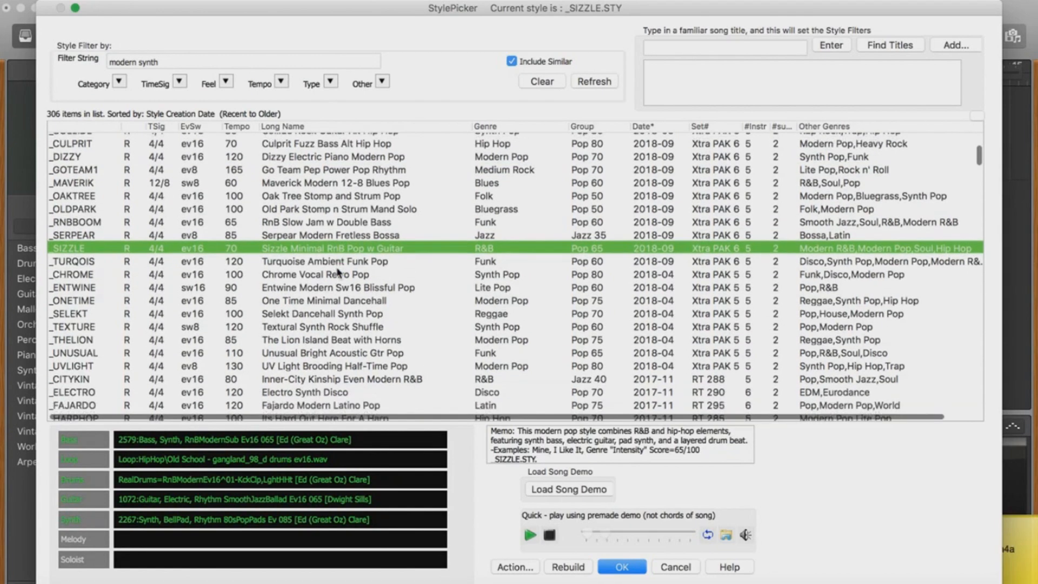
pyautogui.scroll(-2, 326, 297)
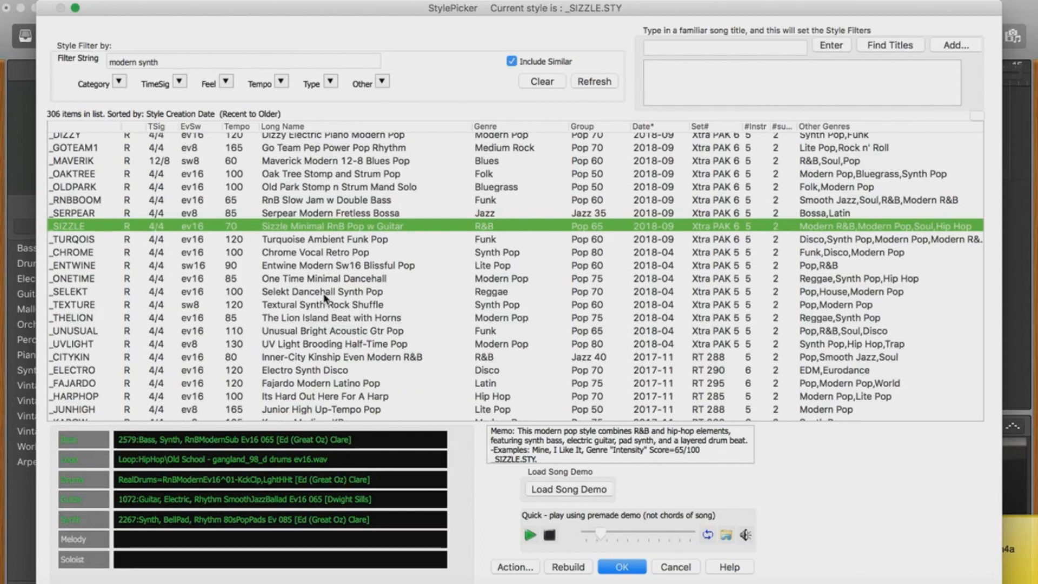
pyautogui.click(328, 290)
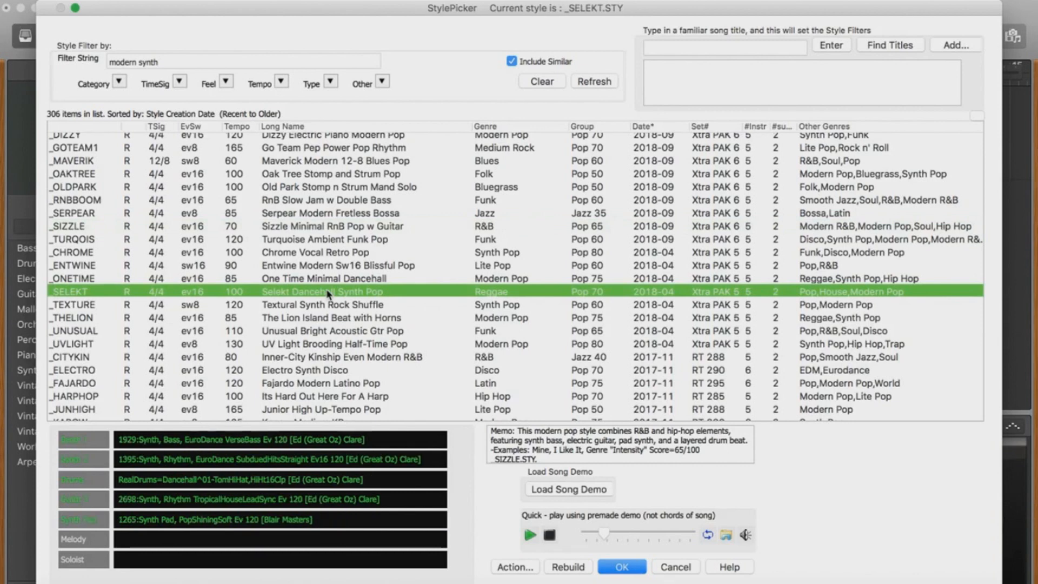
pyautogui.scroll(-3, 352, 224)
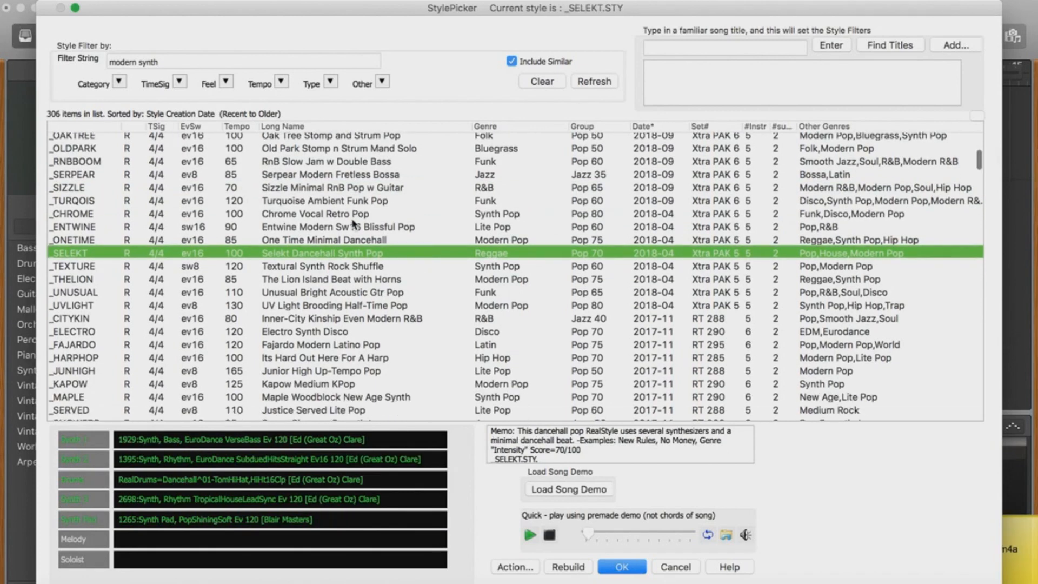
# - Browse the modern synth styles to the 2017-11 entries and audition Comets Atmosphere Hip Hop Ballad
pyautogui.scroll(-2, 353, 224)
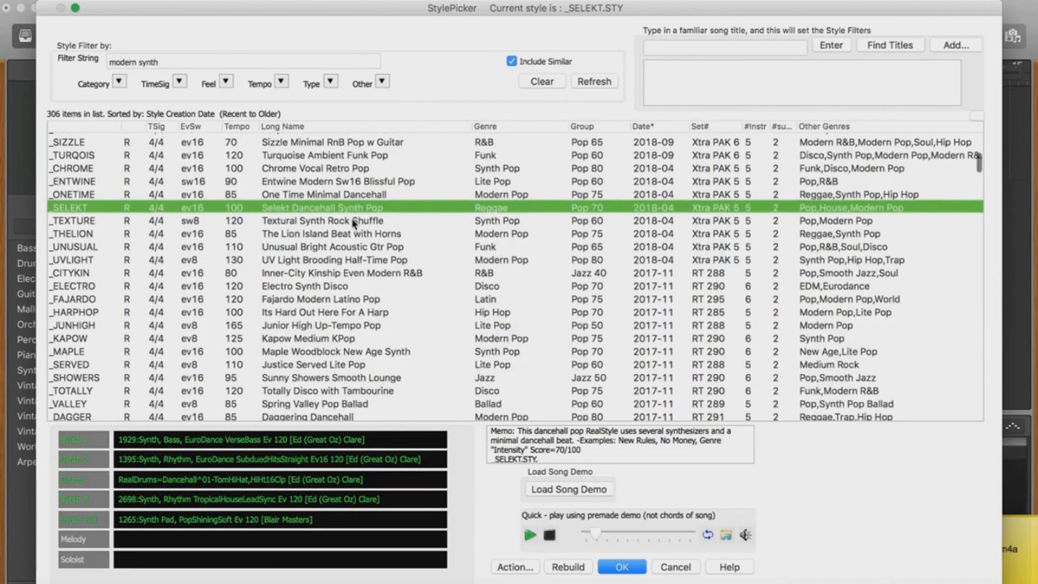
pyautogui.scroll(-1, 355, 224)
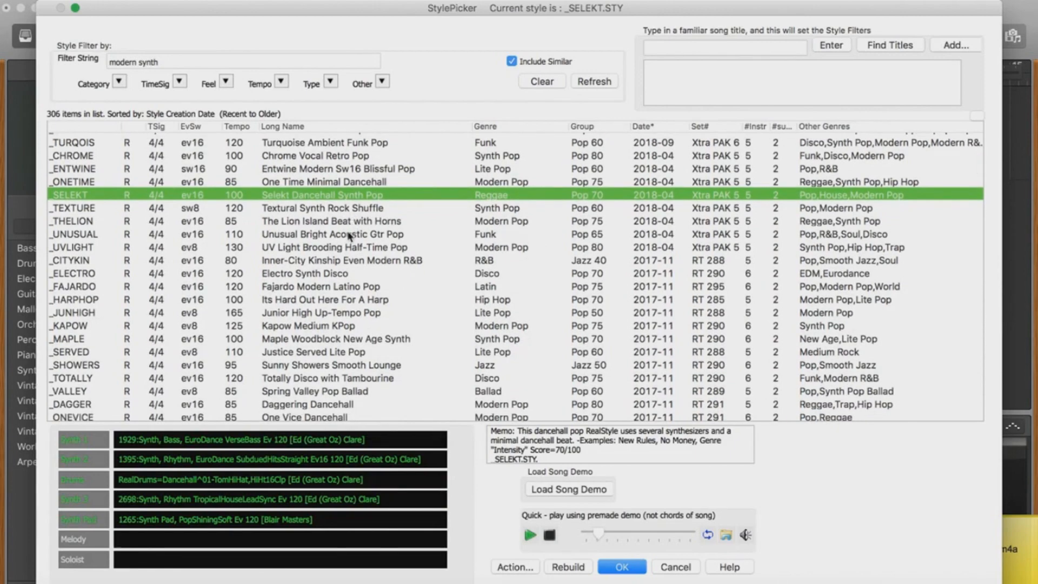
pyautogui.scroll(-11, 349, 236)
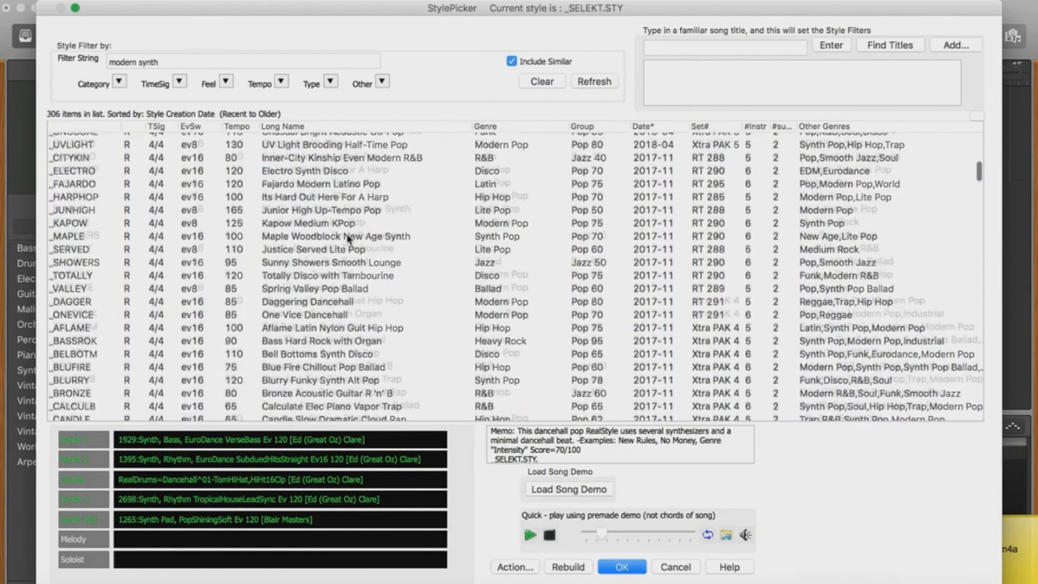
pyautogui.scroll(-4, 349, 238)
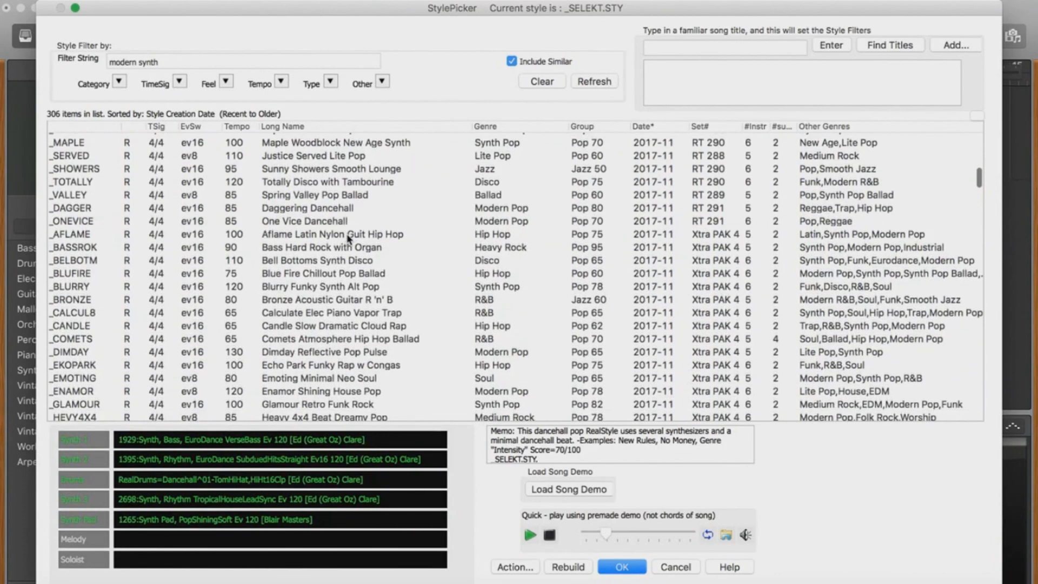
pyautogui.scroll(-9, 333, 282)
pyautogui.click(335, 223)
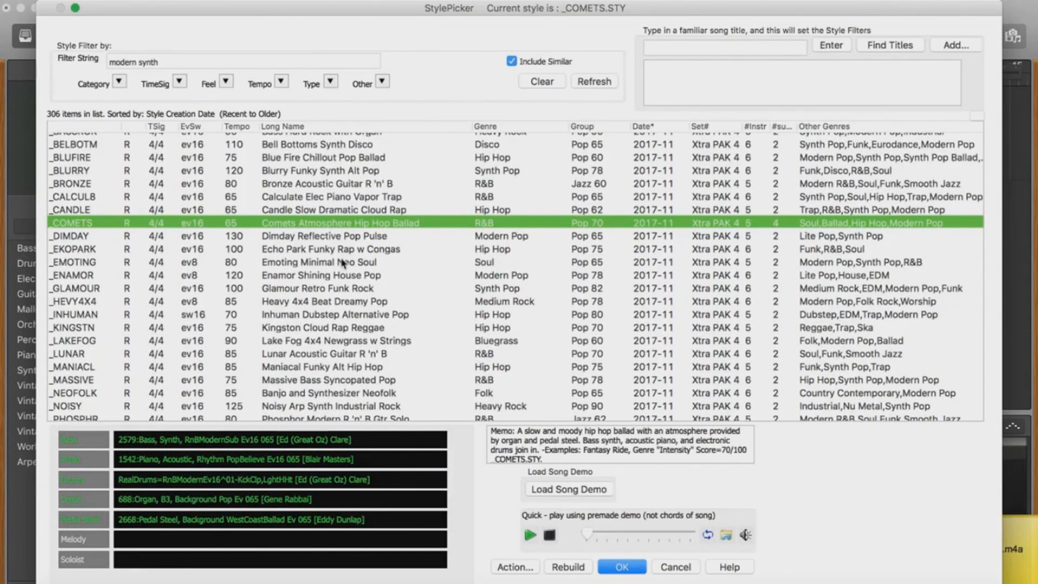
# - Audition the hip hop style Maniacal Funky Alt Hip Hop and look through the styles after it
pyautogui.scroll(-4, 342, 263)
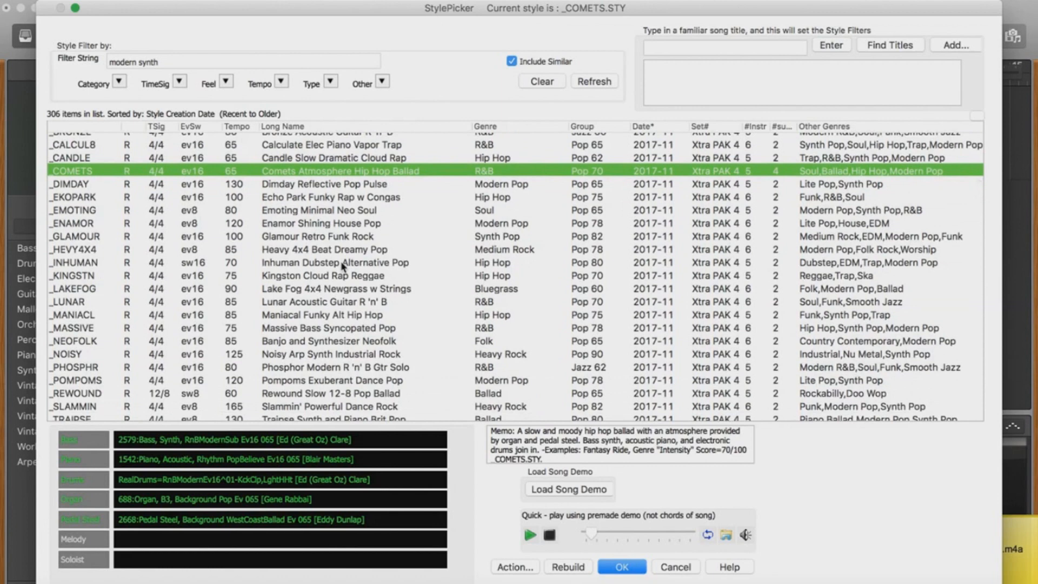
pyautogui.scroll(-2, 342, 265)
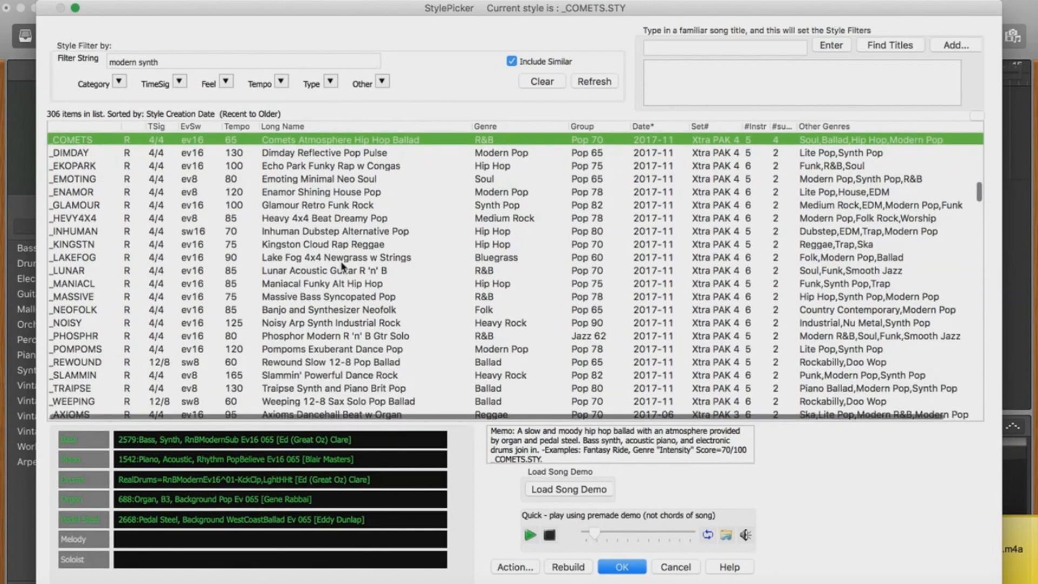
pyautogui.scroll(-1, 342, 265)
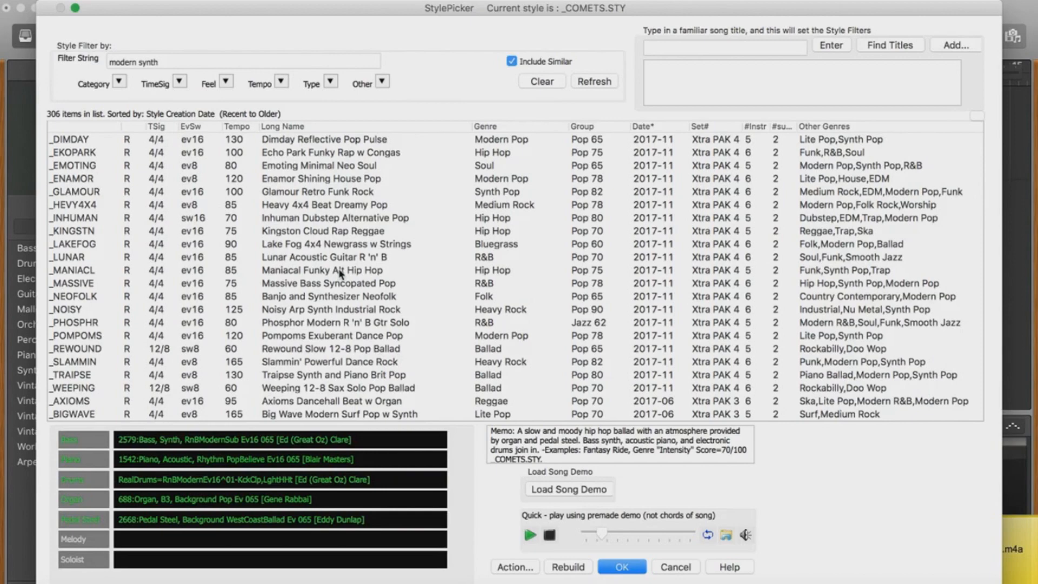
pyautogui.click(341, 271)
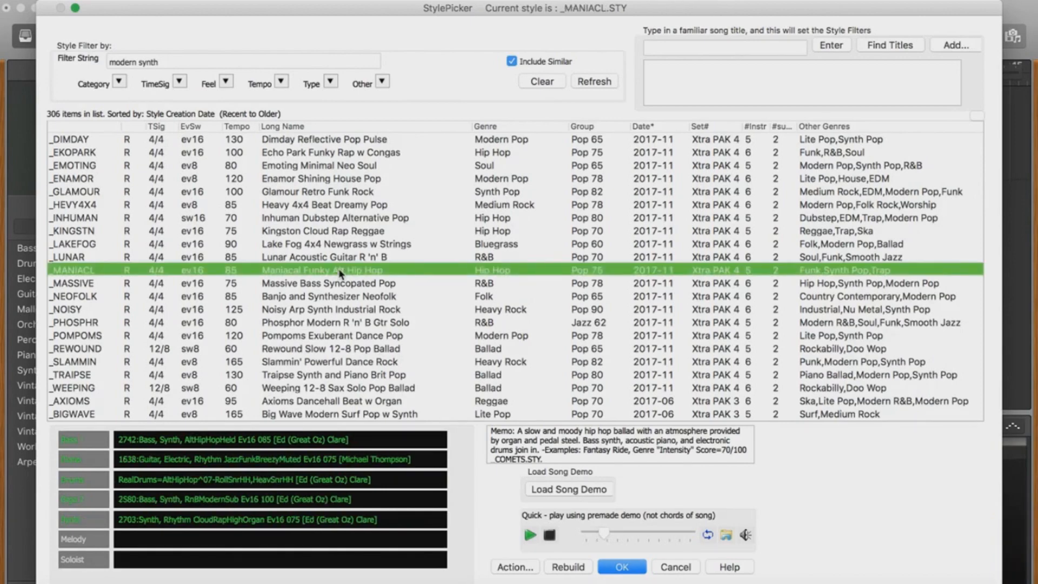
pyautogui.scroll(-3, 365, 278)
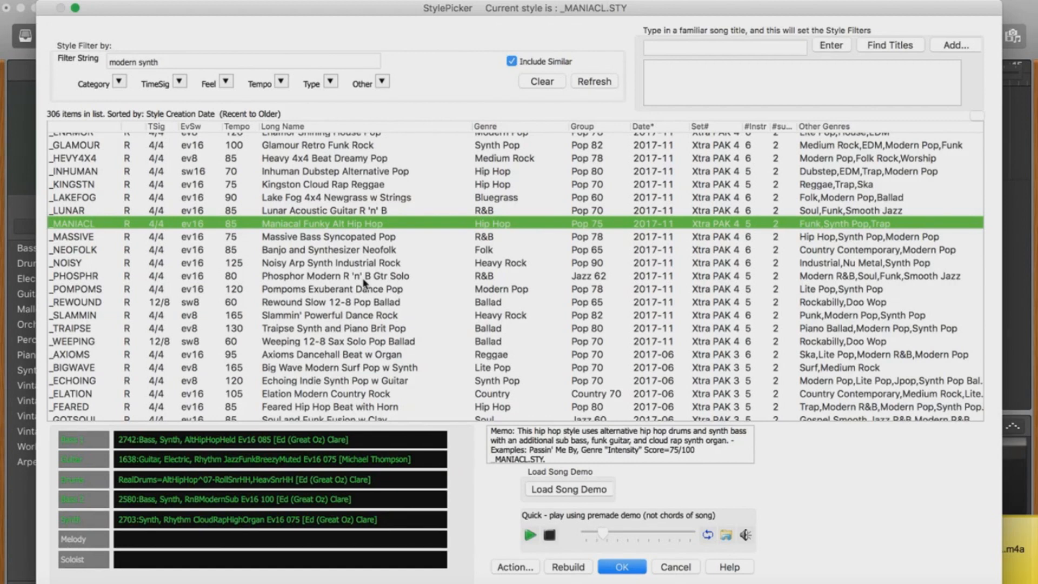
# - Filter the styles by "blues" instead and audition Bottle Hard Rock Slide Guitar
pyautogui.doubleClick(253, 59)
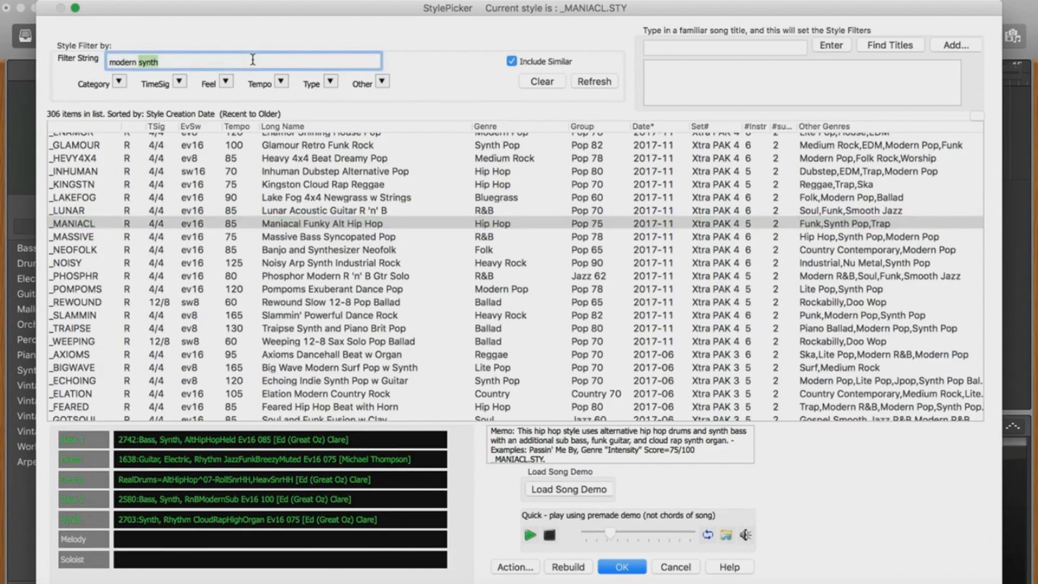
pyautogui.tripleClick(252, 60)
pyautogui.write('blues')
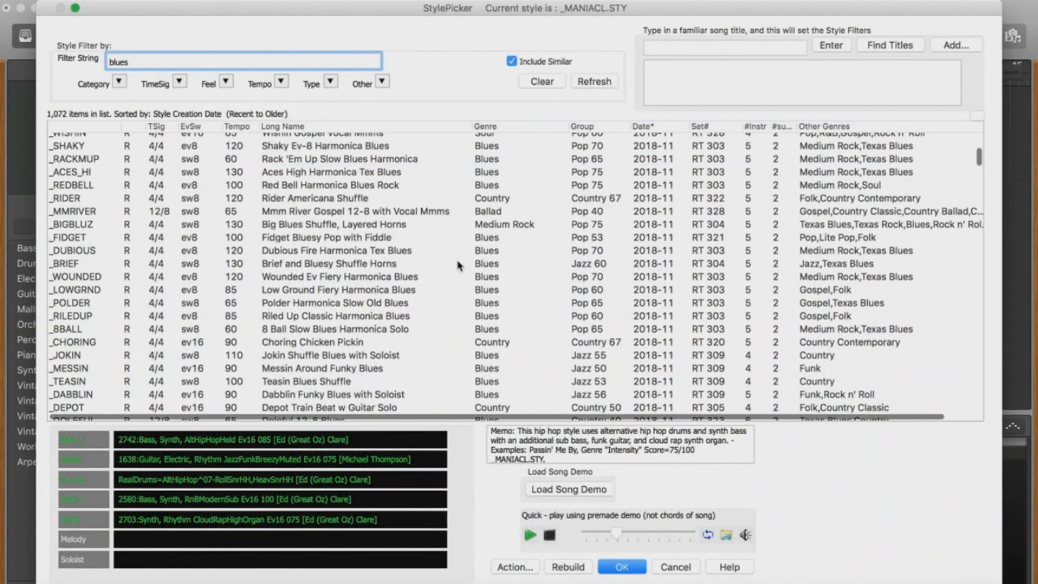
pyautogui.scroll(-15, 459, 265)
pyautogui.click(364, 210)
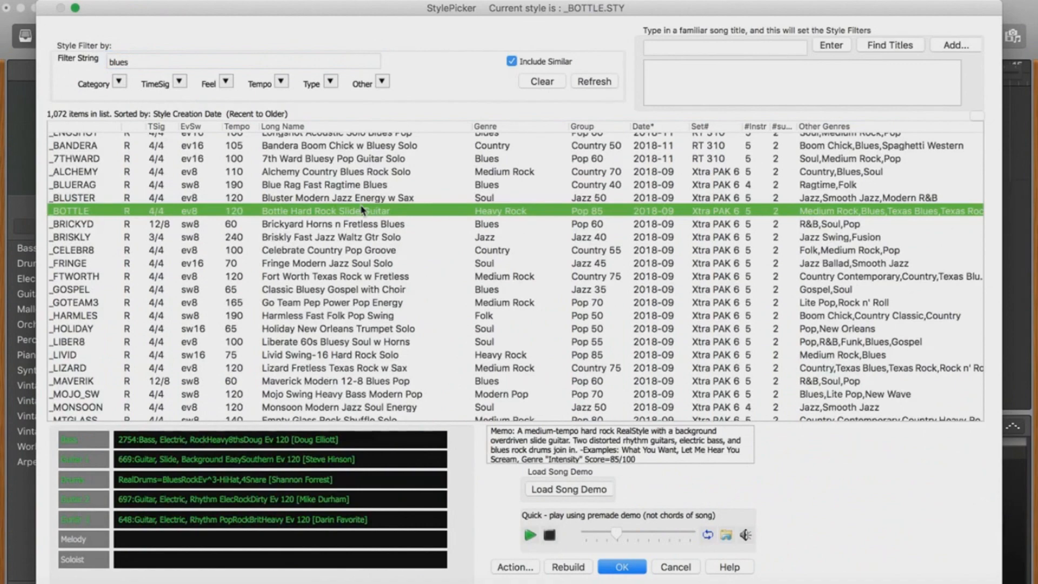
# - Continue to the 2017-11 blues styles and audition Complex Blues with Harmonica
pyautogui.scroll(-2, 339, 267)
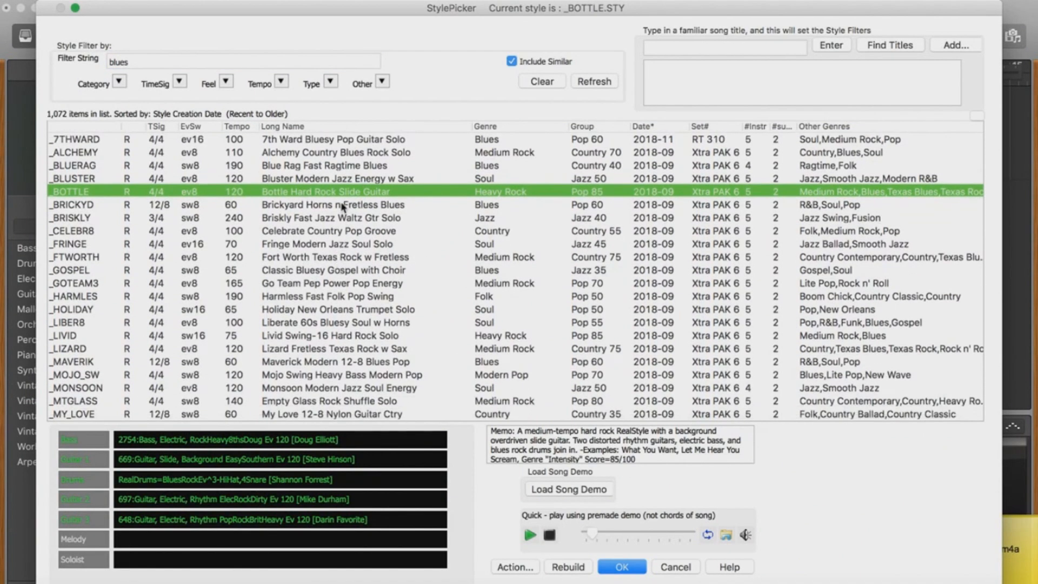
pyautogui.scroll(-4, 342, 207)
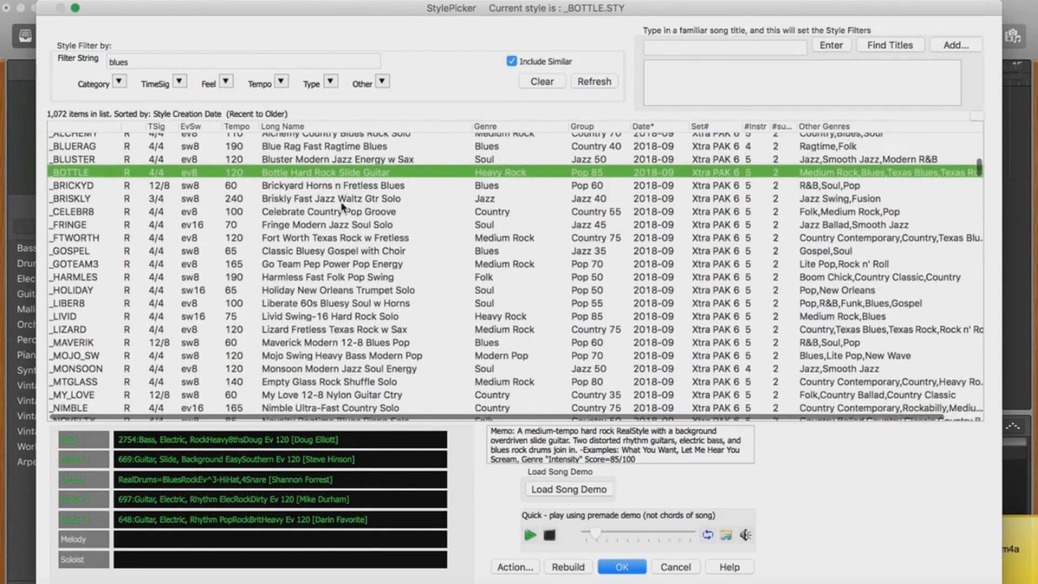
pyautogui.scroll(-4, 342, 207)
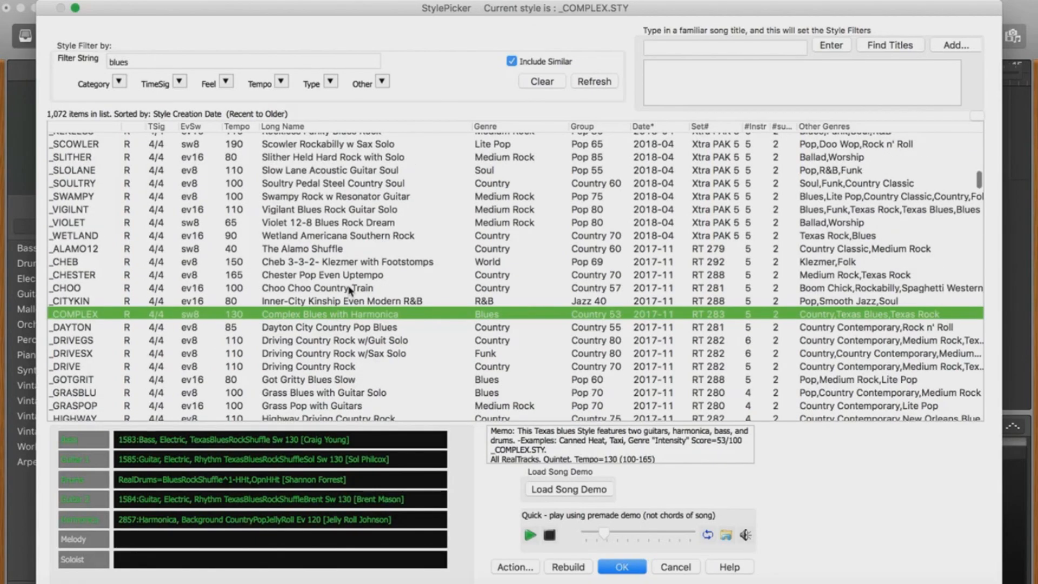
# - Audition the piano blues style Legend Even-8 Piano Blues Rhythm
pyautogui.scroll(-7, 350, 292)
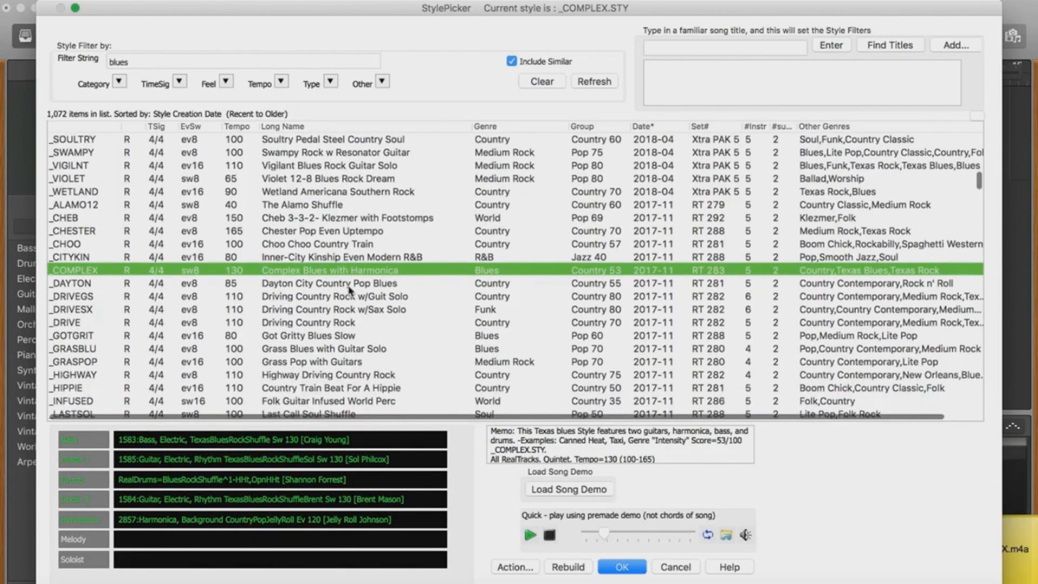
pyautogui.scroll(-4, 350, 292)
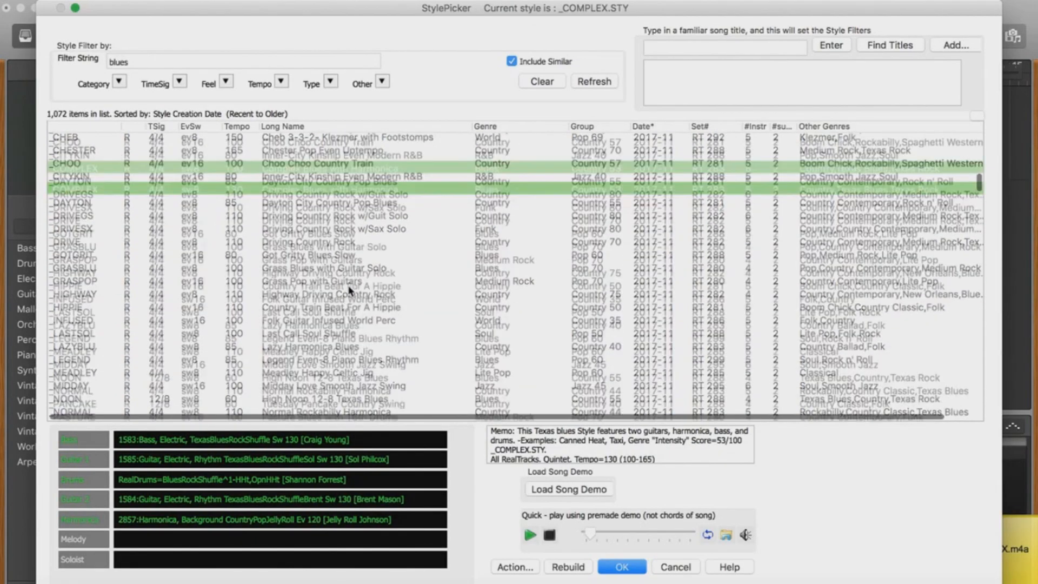
pyautogui.scroll(-1, 350, 291)
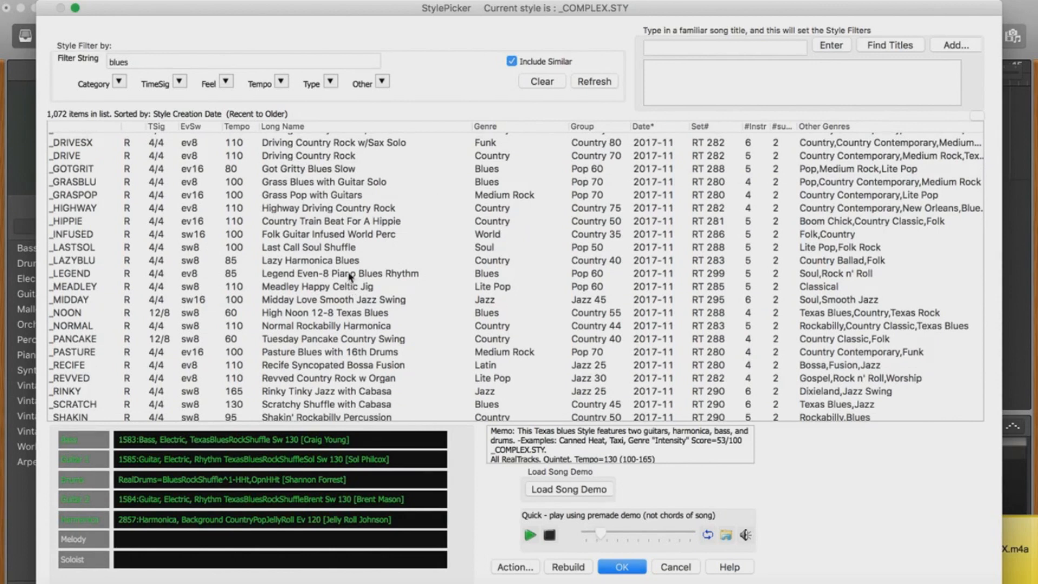
pyautogui.click(350, 276)
# - Find Texas Rock Shuffle w/ Solo among the older blues styles and apply it to the song
pyautogui.scroll(-4, 357, 275)
pyautogui.scroll(-10, 357, 275)
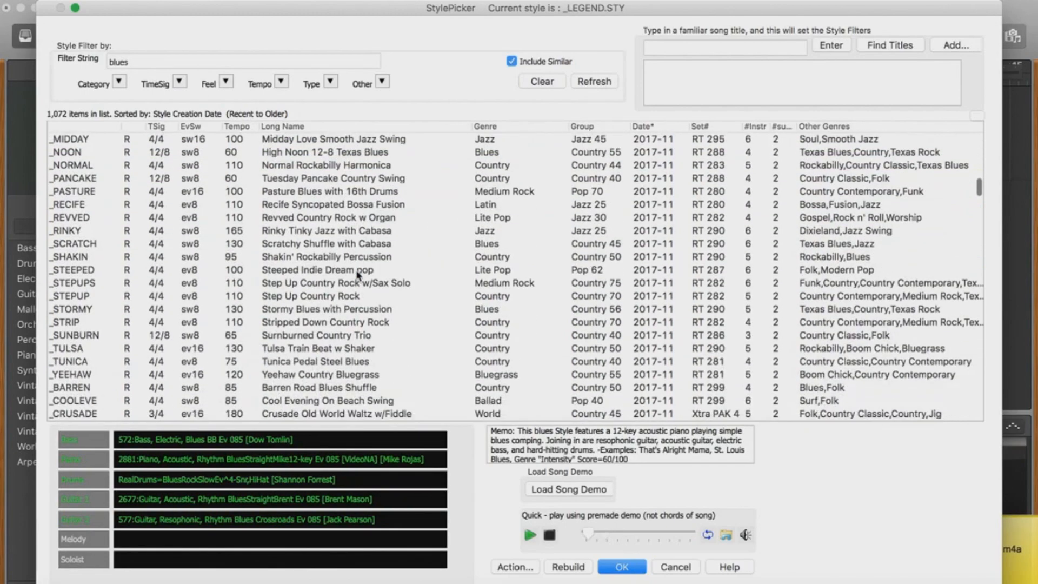
pyautogui.scroll(-6, 357, 274)
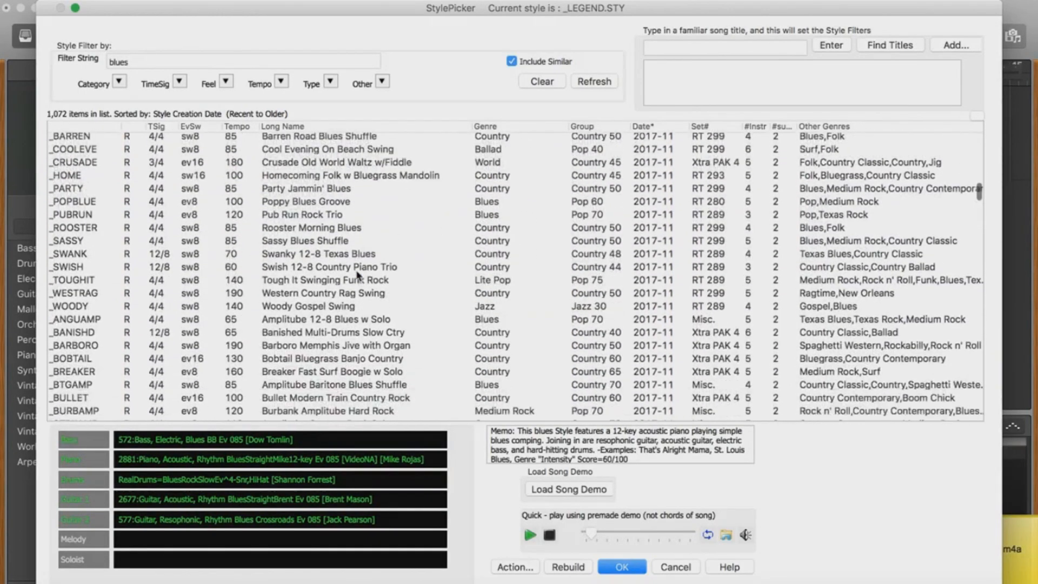
pyautogui.scroll(-6, 357, 274)
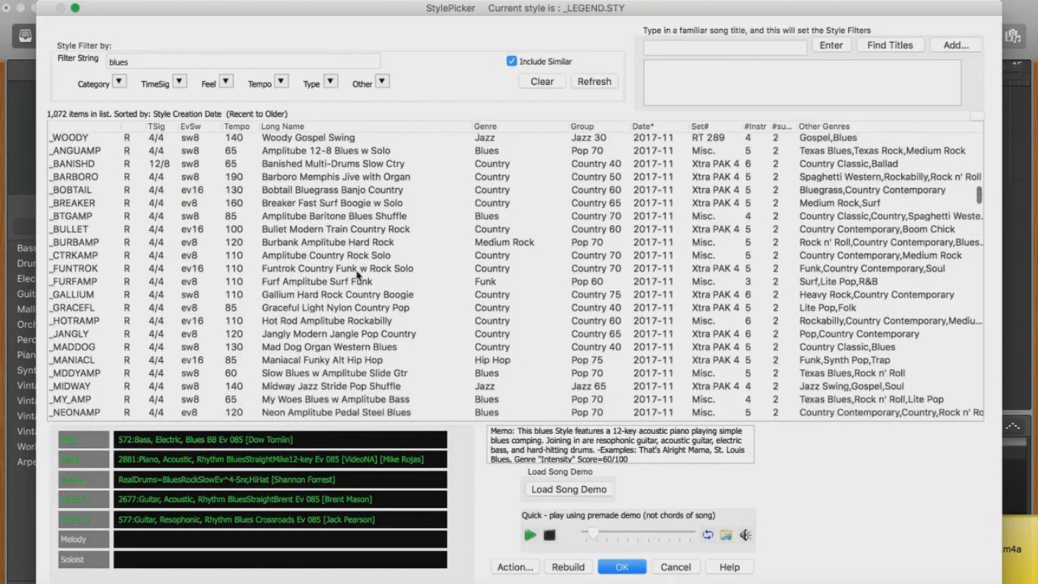
pyautogui.scroll(-5, 357, 275)
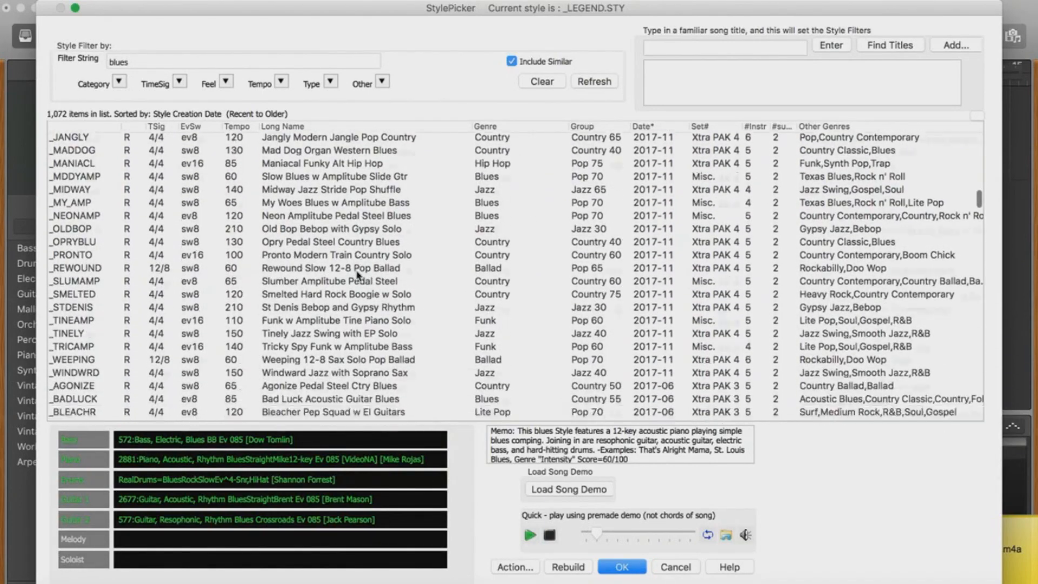
pyautogui.scroll(-2, 356, 275)
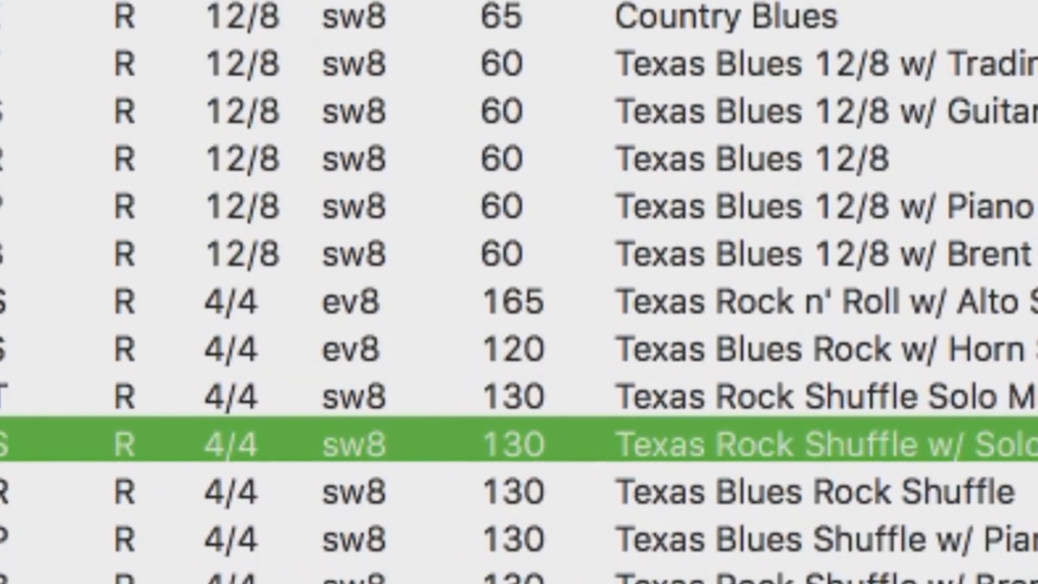
pyautogui.click(605, 563)
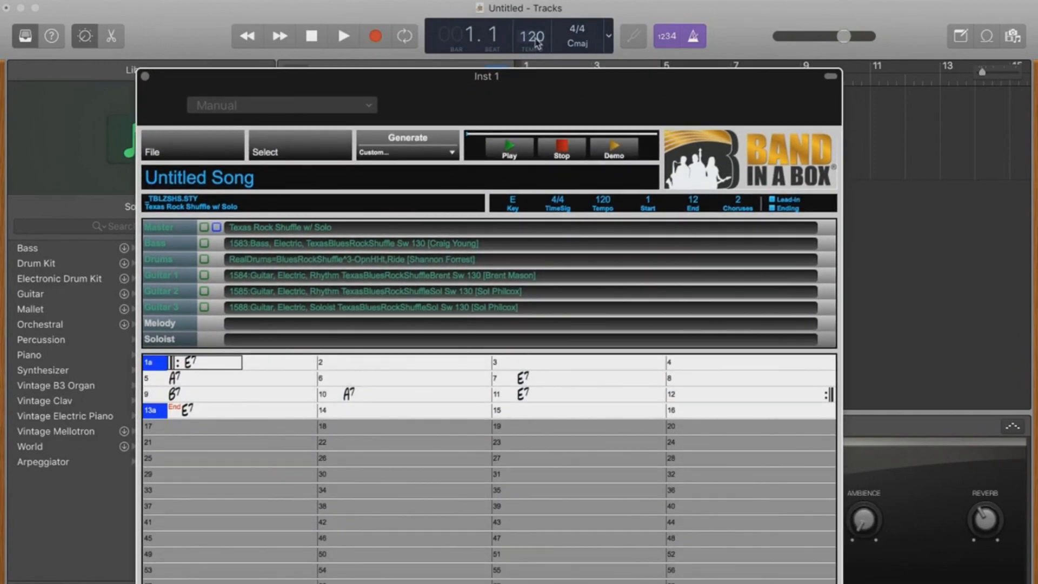
# - Set the tempo to 135 in both the GarageBand project and the Band-in-a-Box song
pyautogui.doubleClick(536, 39)
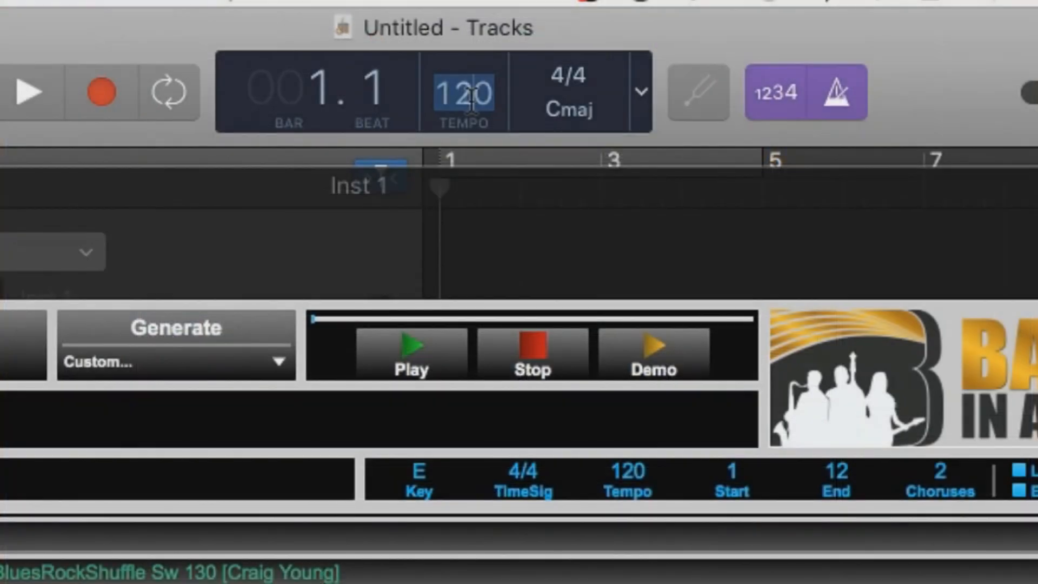
pyautogui.write('135')
pyautogui.press('Return')
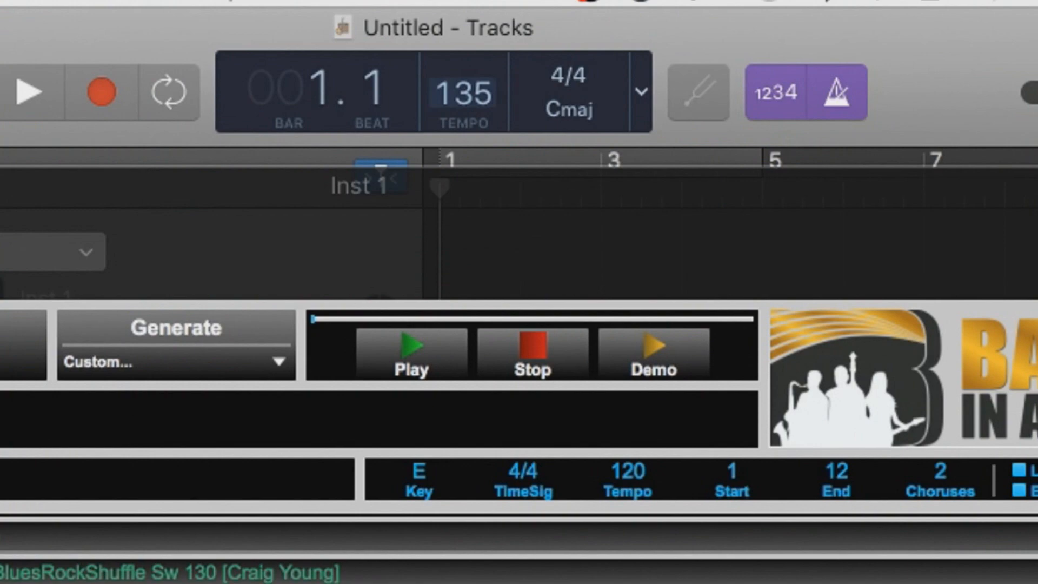
pyautogui.doubleClick(632, 472)
pyautogui.write('115')
pyautogui.press('Return')
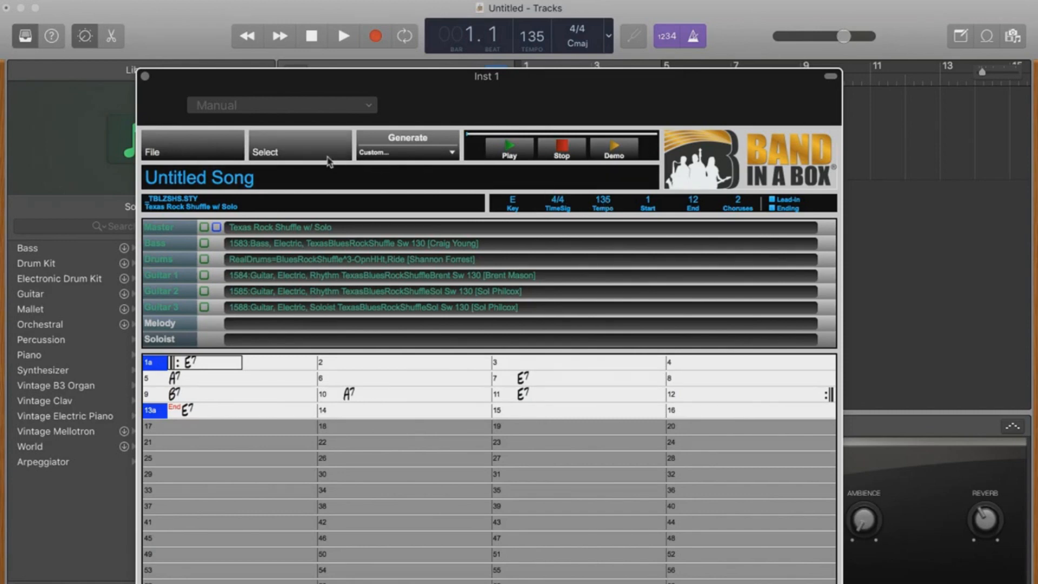
# - Generate the accompaniment for the Texas Rock Shuffle w/ Solo style and play it back in the plugin
pyautogui.click(395, 155)
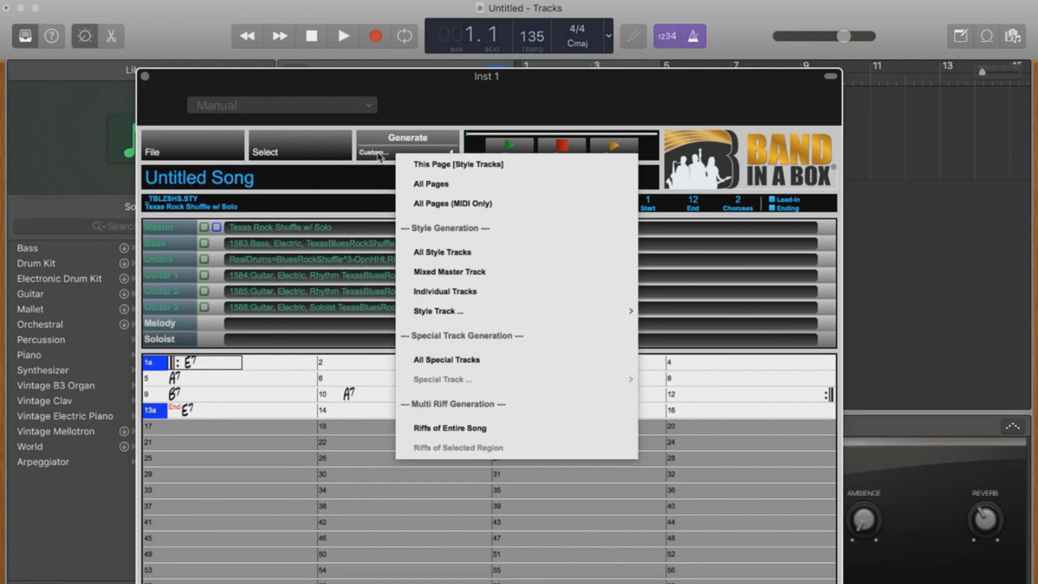
pyautogui.click(400, 139)
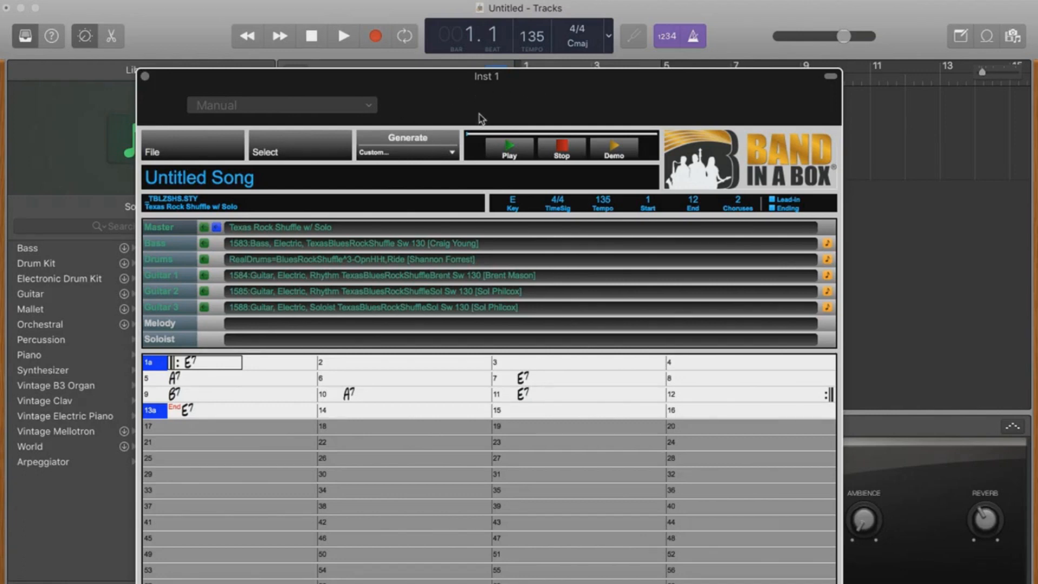
pyautogui.moveTo(482, 117); pyautogui.dragTo(473, 59)
pyautogui.click(501, 93)
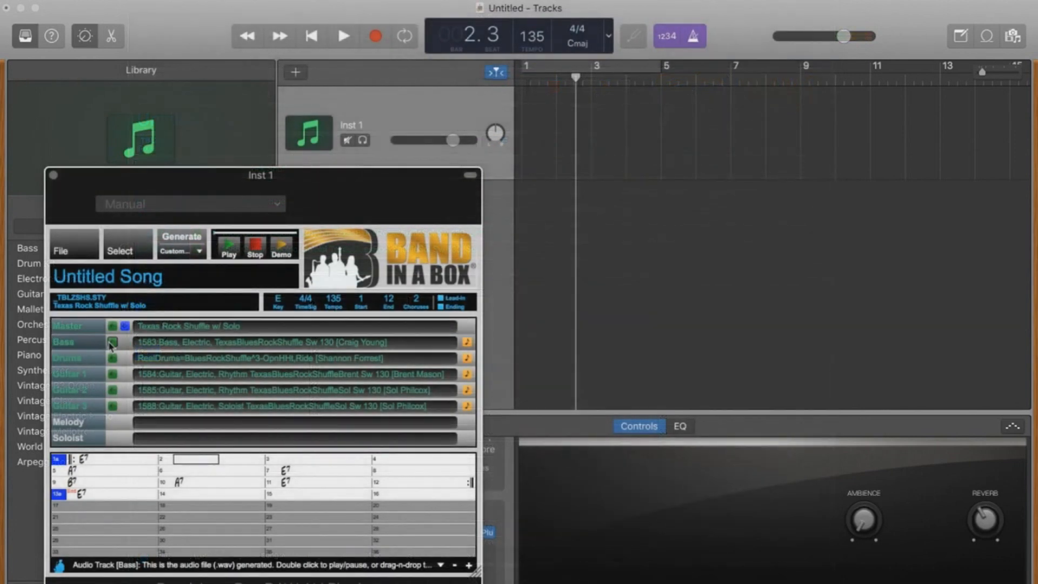
# - Add the generated bass audio to the project as a new track below Inst 1, and undo it
pyautogui.moveTo(111, 346); pyautogui.dragTo(516, 214)
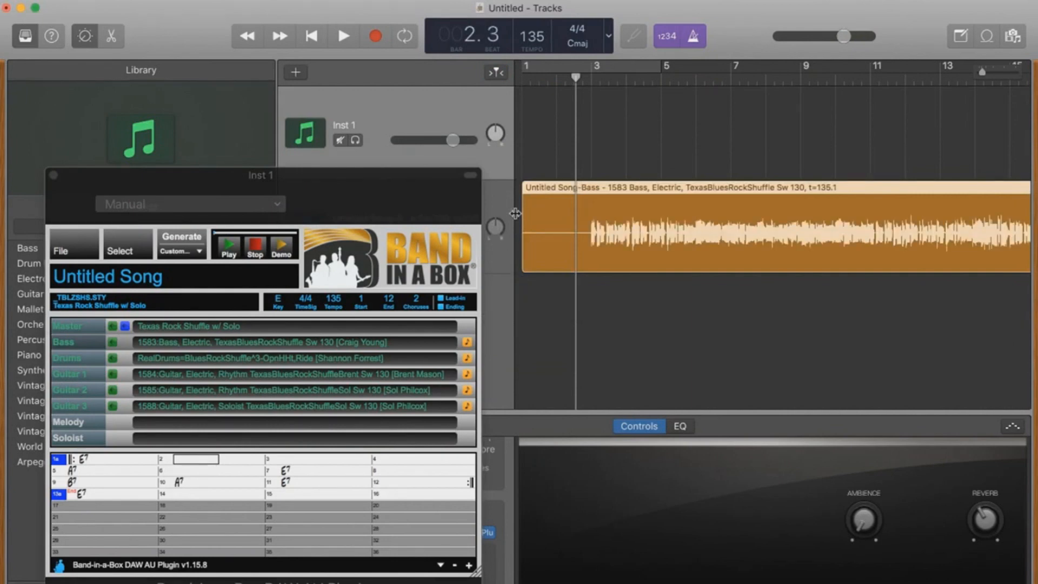
pyautogui.press('super+z')
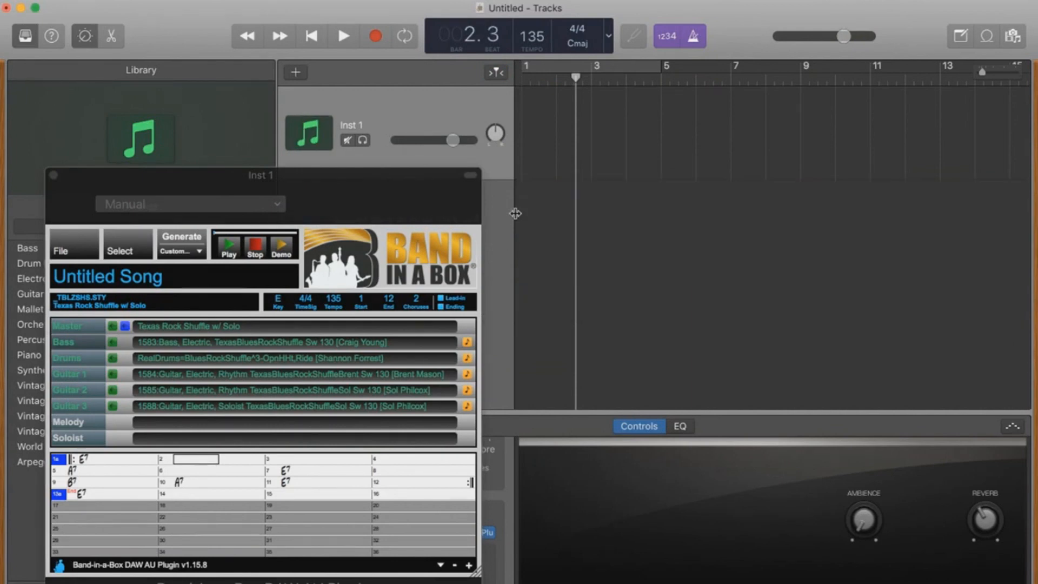
# - Add all the generated bass, drums and guitar parts as separate project tracks from bar 1 and play the arrangement
pyautogui.moveTo(125, 326); pyautogui.dragTo(528, 219)
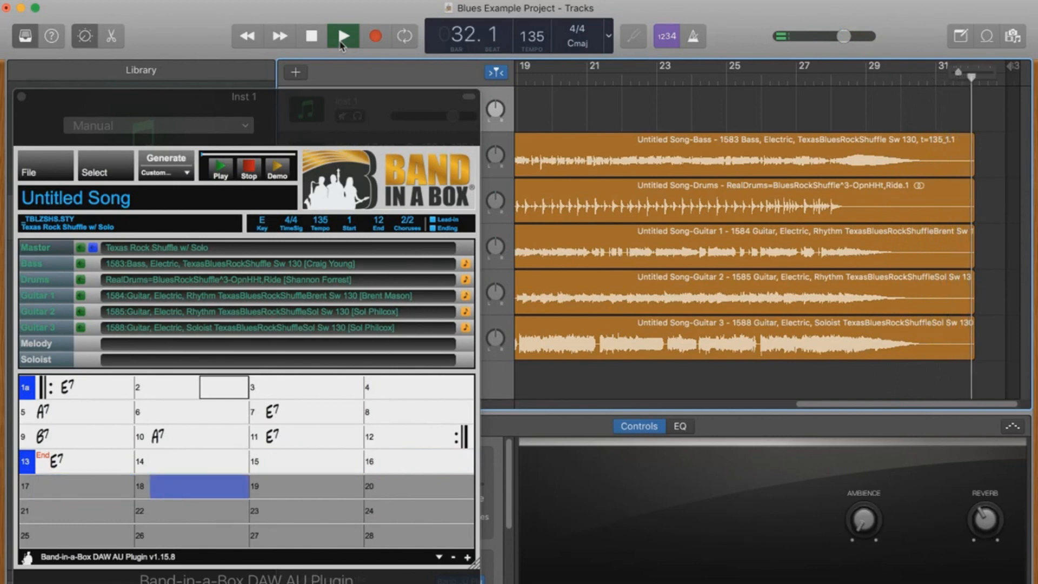
pyautogui.click(341, 43)
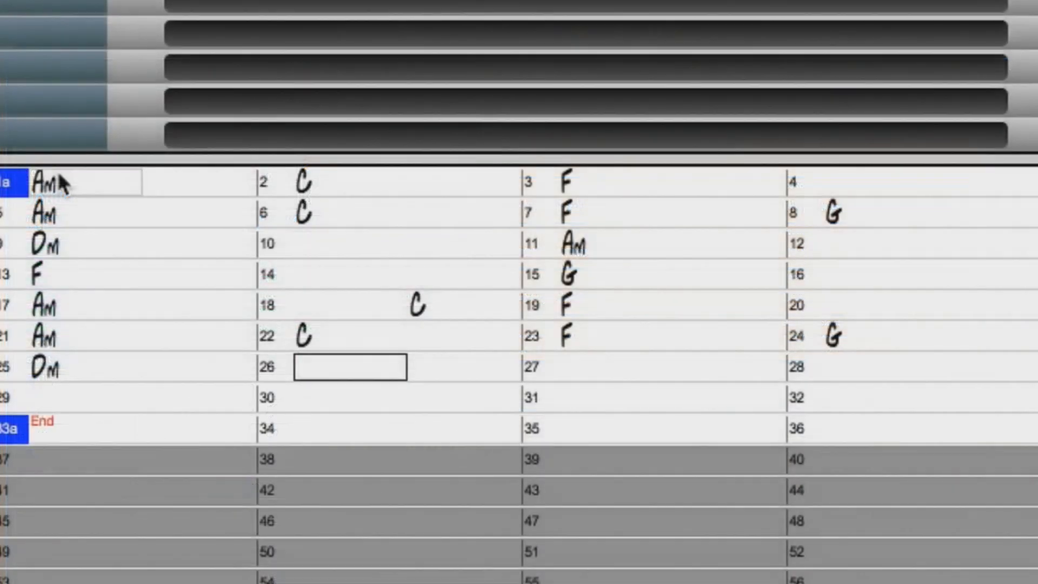
# - Enter the chords C and G in bar 26 and Am in bar 27 of the chord sheet
pyautogui.write('C')
pyautogui.press('Return')
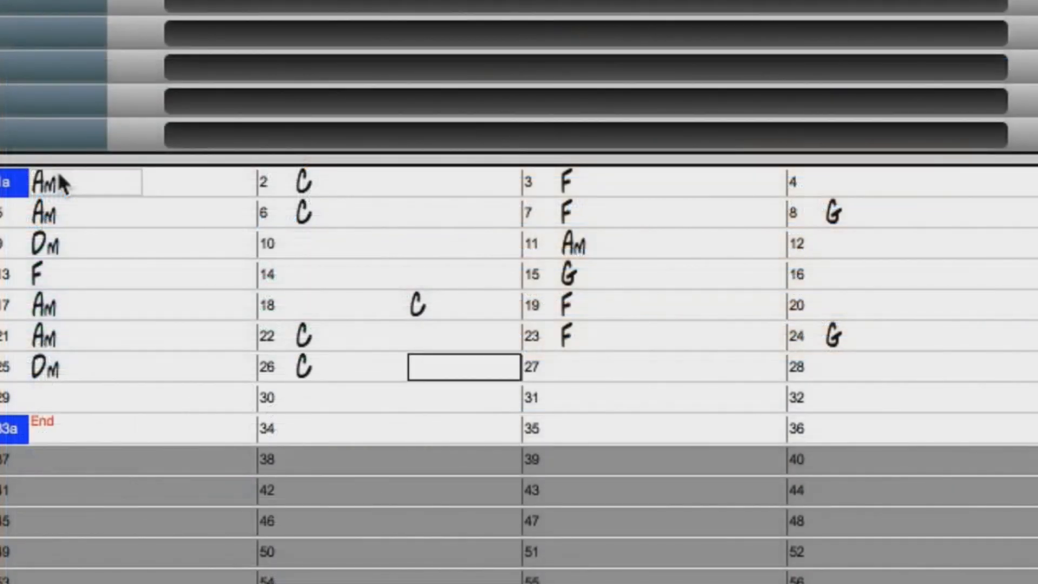
pyautogui.write('G')
pyautogui.press('Return')
pyautogui.write('Am')
pyautogui.press('Return')
# - Enter the chords Dm in bar 29, Am in bar 31 and G in bar 32
pyautogui.press('Return')
pyautogui.write('Dm')
pyautogui.press('Return')
pyautogui.press('Return')
pyautogui.write('Am')
pyautogui.press('Return')
pyautogui.write('G')
pyautogui.press('Return')
# - Mark bar 9 as part B, bar 17 as part A and bar 25 as part B, and select the ending bar 33
pyautogui.click(8, 243)
pyautogui.click(12, 300)
pyautogui.click(7, 366)
pyautogui.click(57, 418)
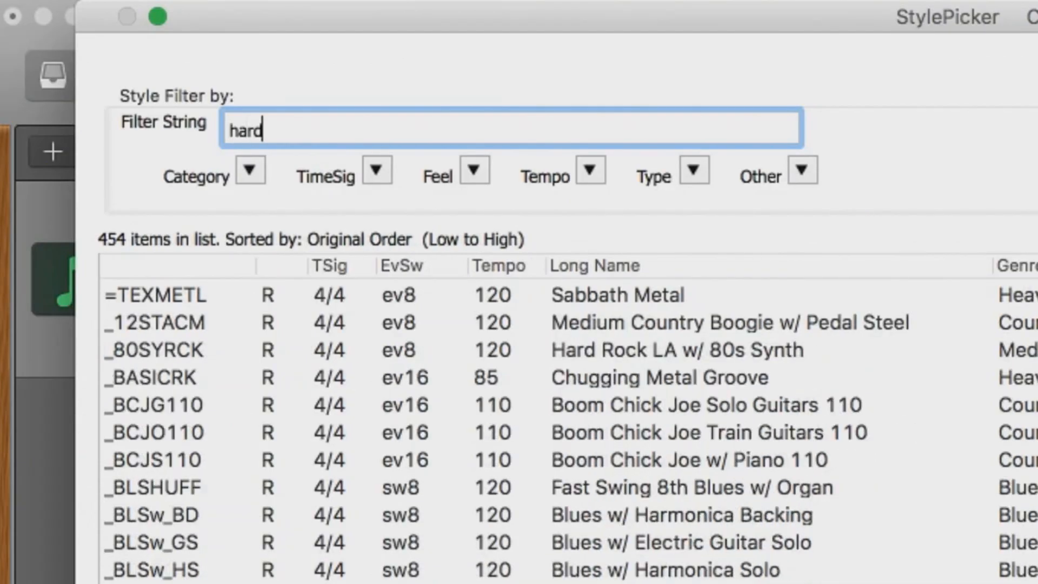
# - Filter the styles by hard rock, choose Hazard Hard Rock Gallop Gtr Solo, and set the song tempo to 115
pyautogui.write('rock')
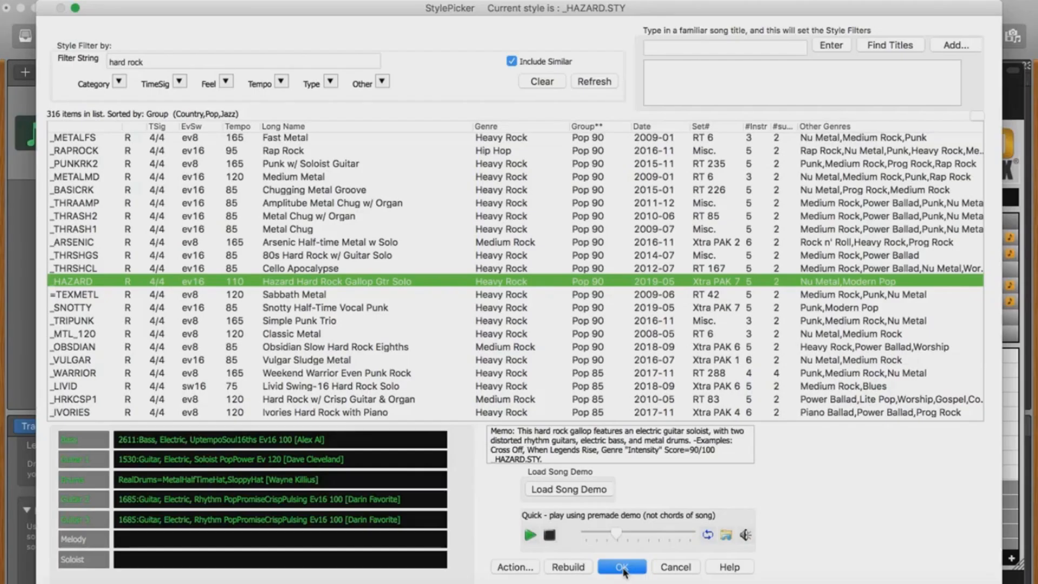
pyautogui.click(623, 570)
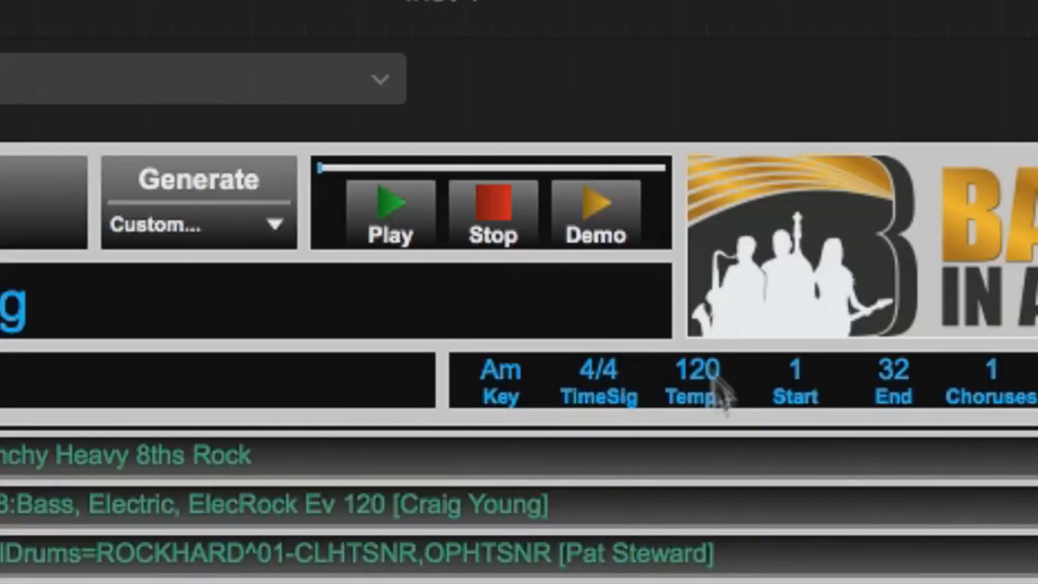
pyautogui.click(700, 372)
pyautogui.write('115')
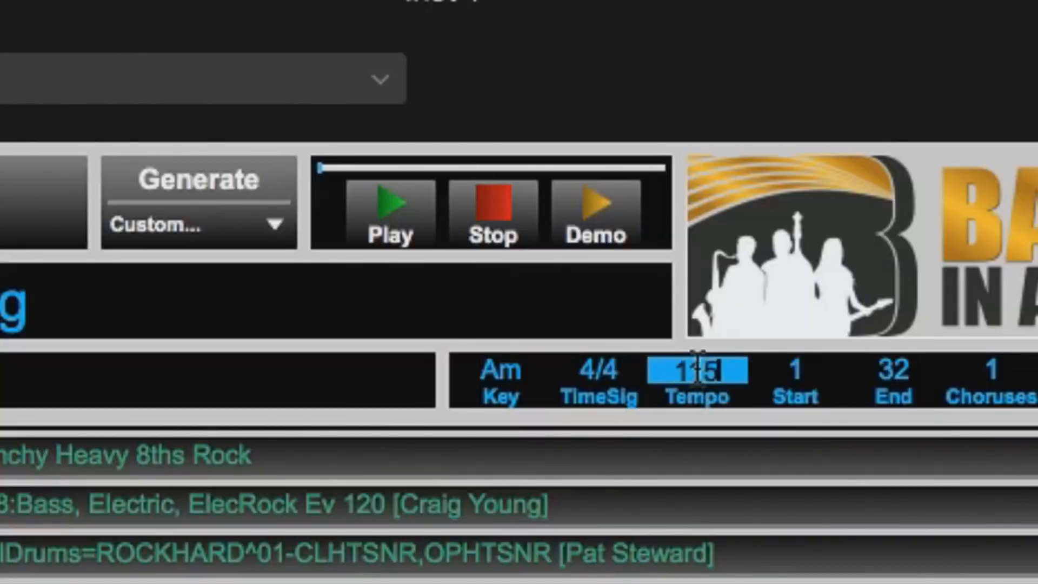
pyautogui.press('Return')
# - Generate the hard rock accompaniment and add all its parts as separate project tracks from bar 1
pyautogui.click(202, 184)
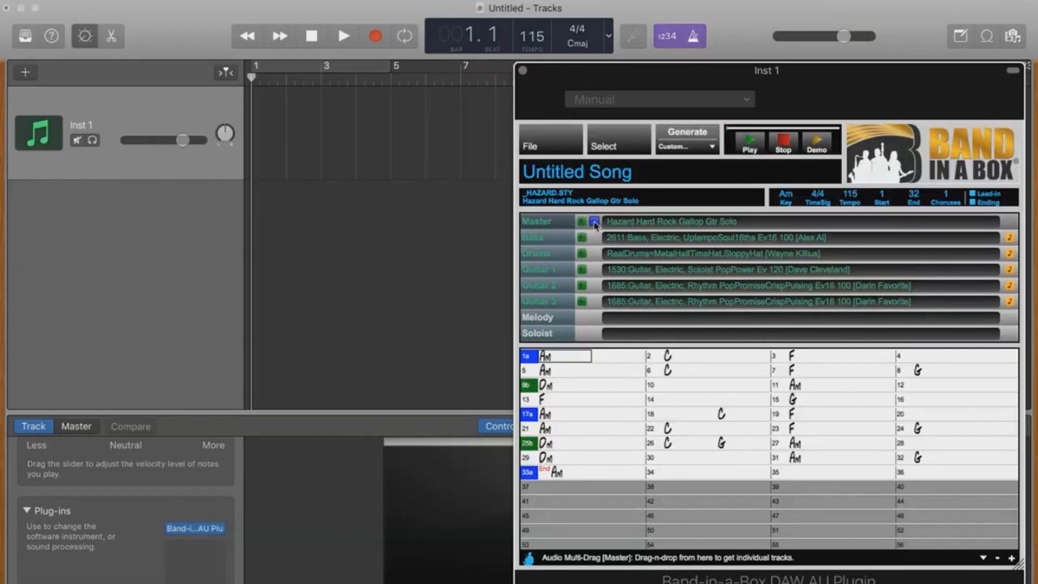
pyautogui.moveTo(595, 225); pyautogui.dragTo(254, 189)
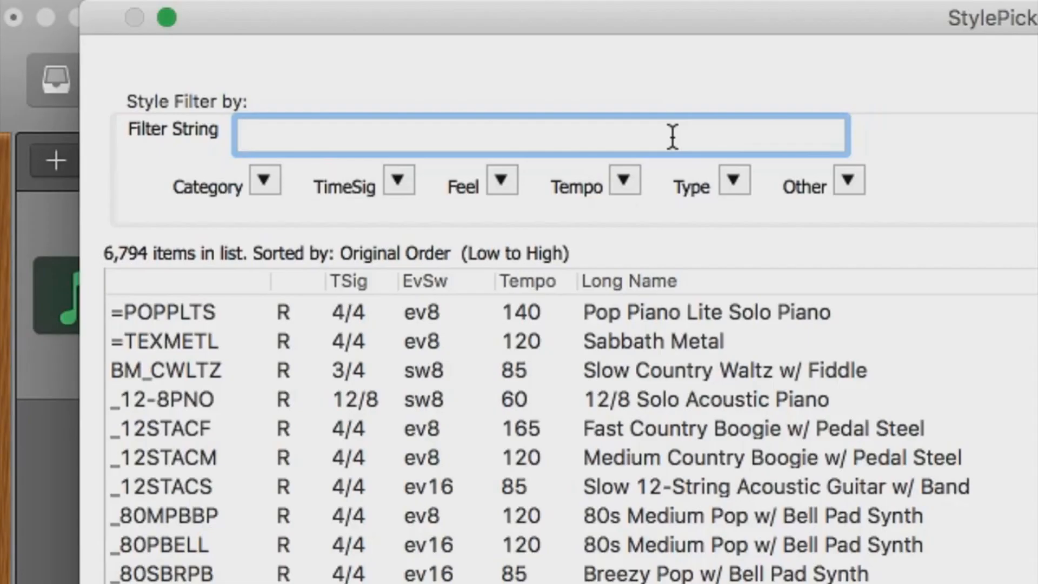
# - Find the Death Valley Train-Beat Rhythm style with the filter country train, generate its accompaniment and add it to the project from bar 1
pyautogui.write('country train')
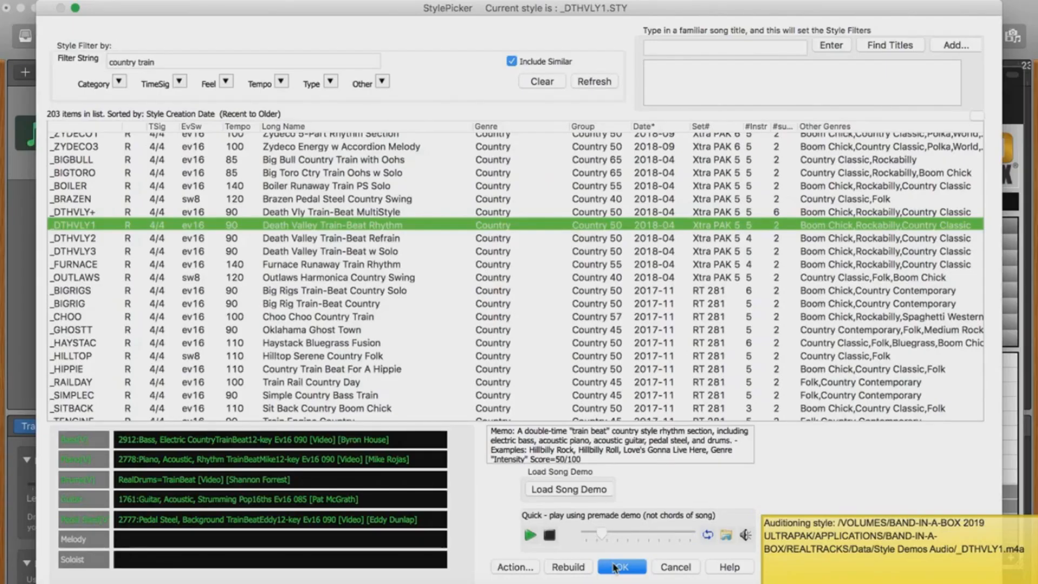
pyautogui.click(615, 567)
pyautogui.click(524, 239)
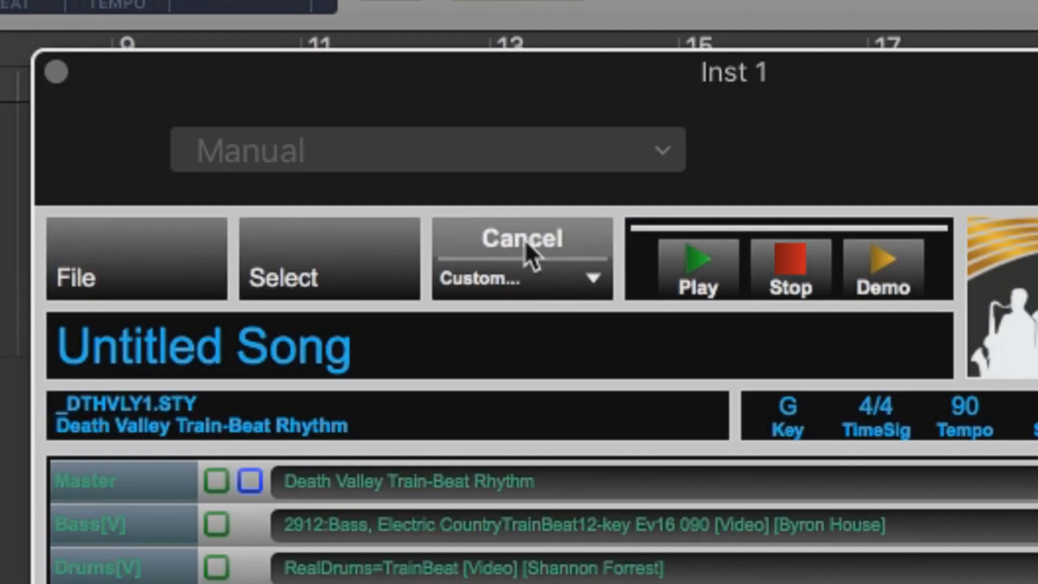
pyautogui.moveTo(515, 557); pyautogui.dragTo(254, 199)
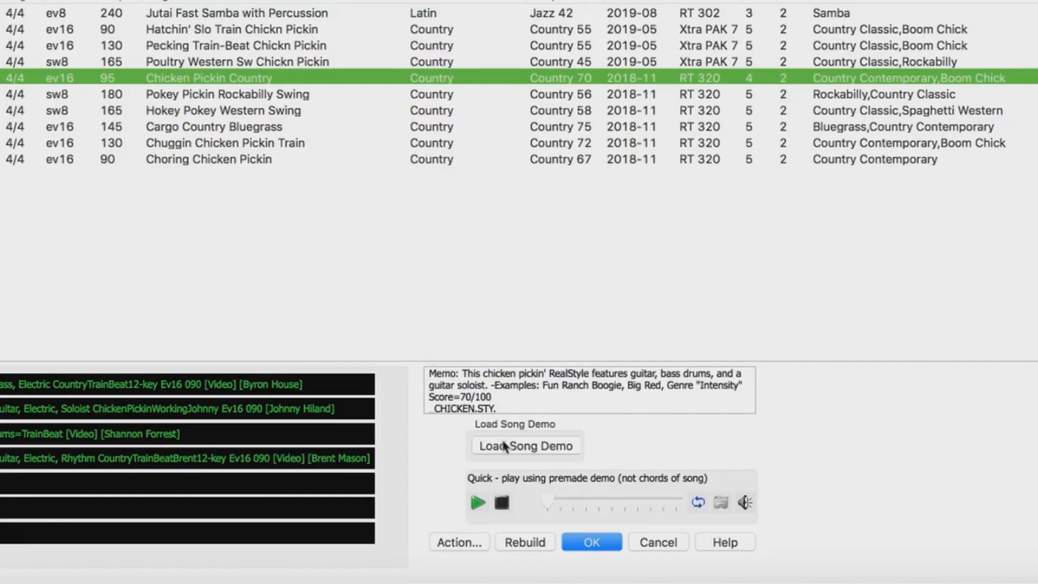
# - Load the song demo of the Chicken Pickin Country style
pyautogui.click(507, 450)
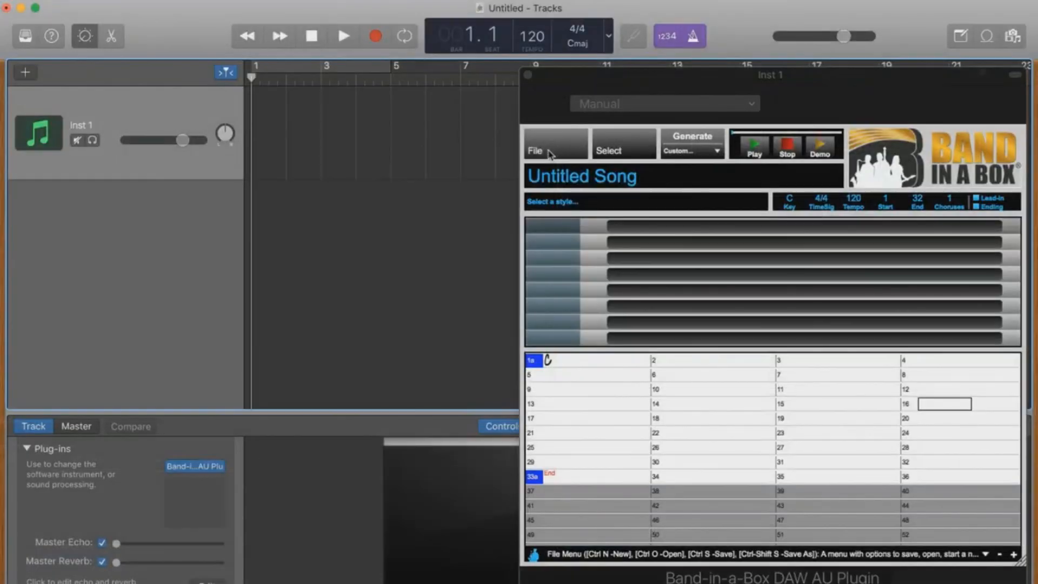
# - Open the _CROONR1 Demo song file in the plugin and add its generated audio to the project near bar 1
pyautogui.click(540, 149)
pyautogui.click(507, 188)
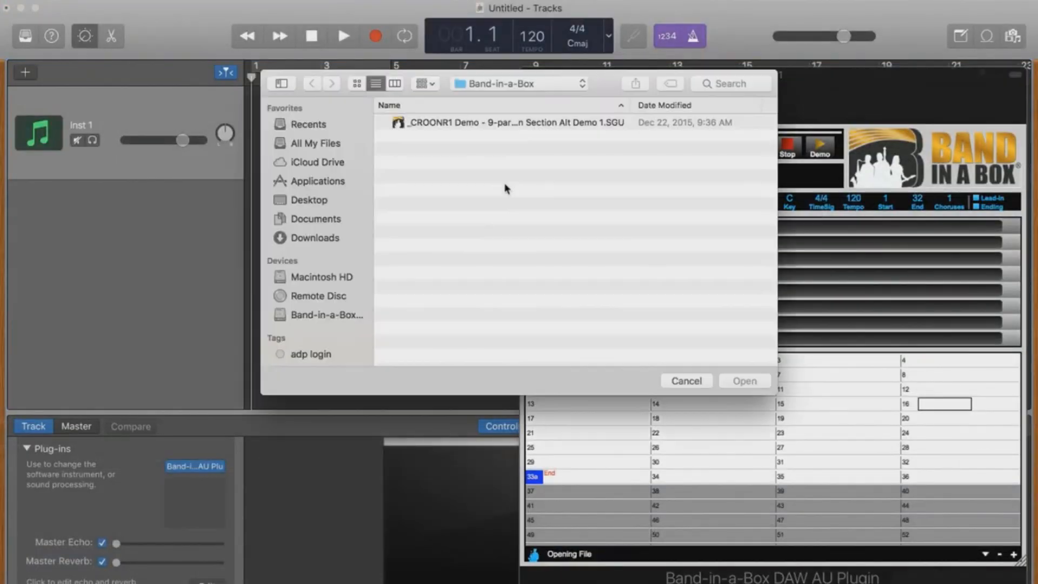
pyautogui.click(476, 123)
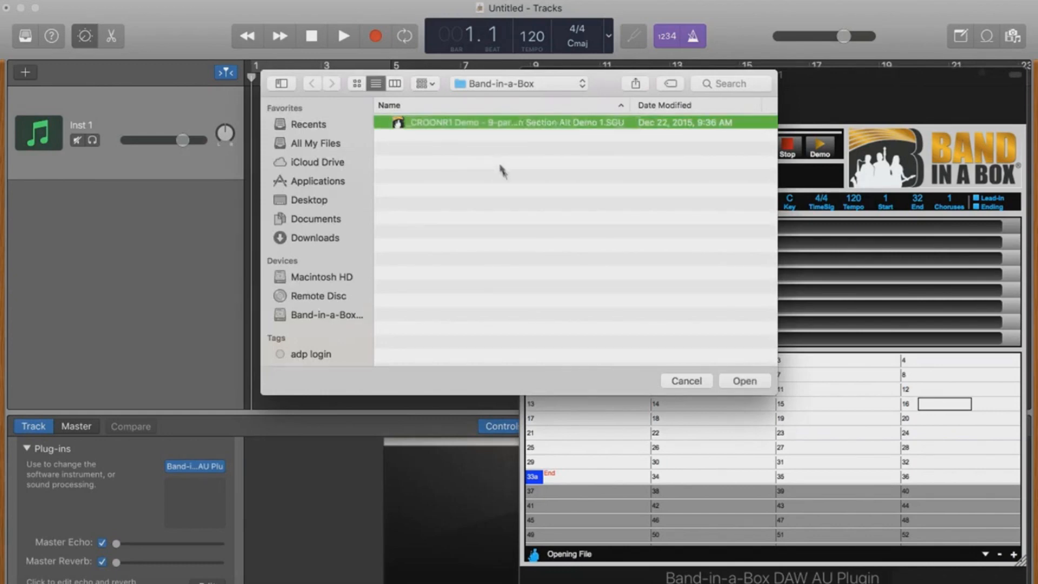
pyautogui.click(744, 382)
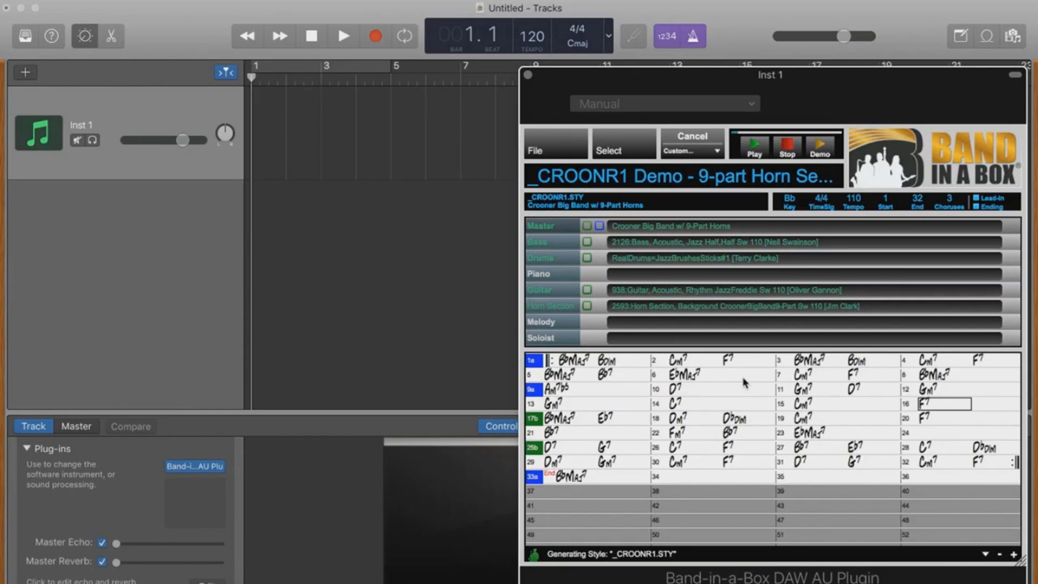
pyautogui.moveTo(541, 225); pyautogui.dragTo(265, 215)
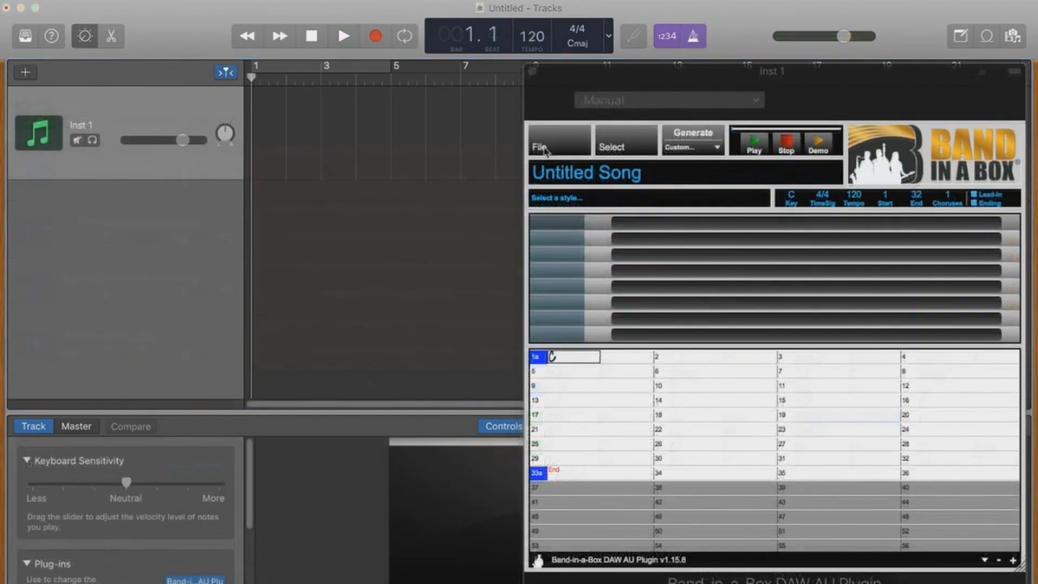
# - Open the _PRISM Demo song file, add its parts as separate project tracks from bar 1 and play the arrangement
pyautogui.click(541, 147)
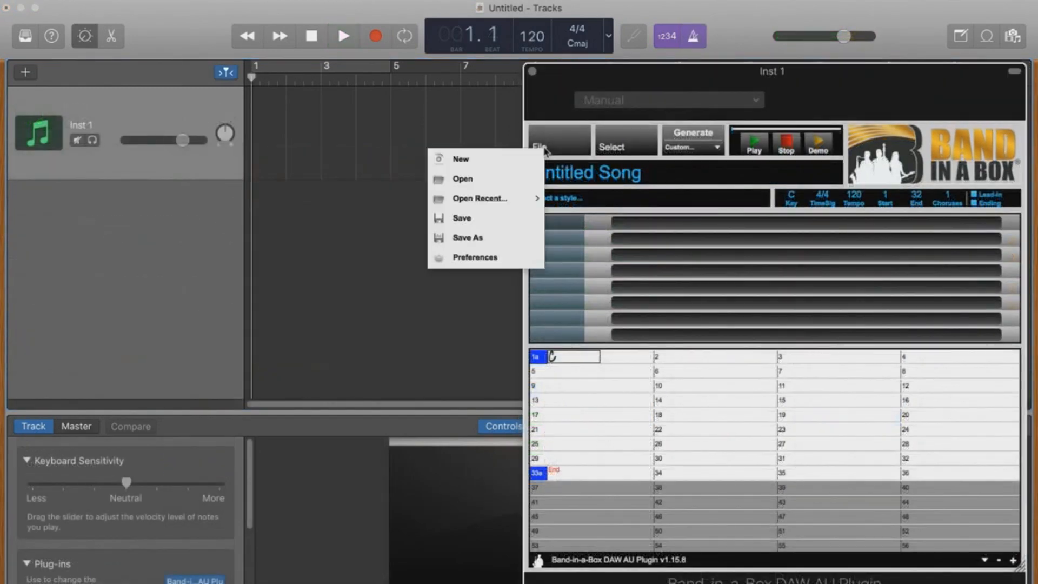
pyautogui.click(494, 188)
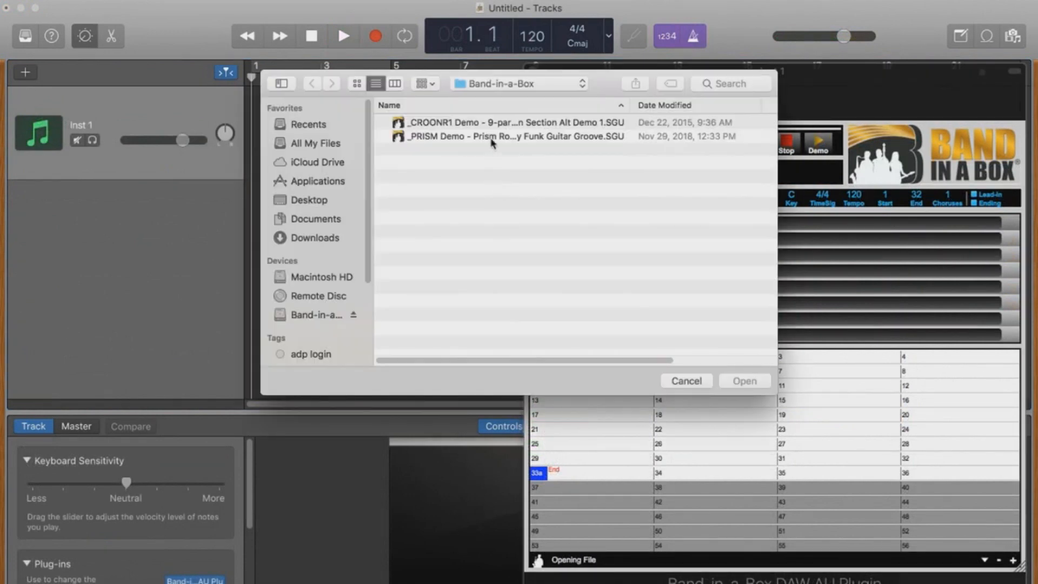
pyautogui.click(492, 138)
pyautogui.click(738, 382)
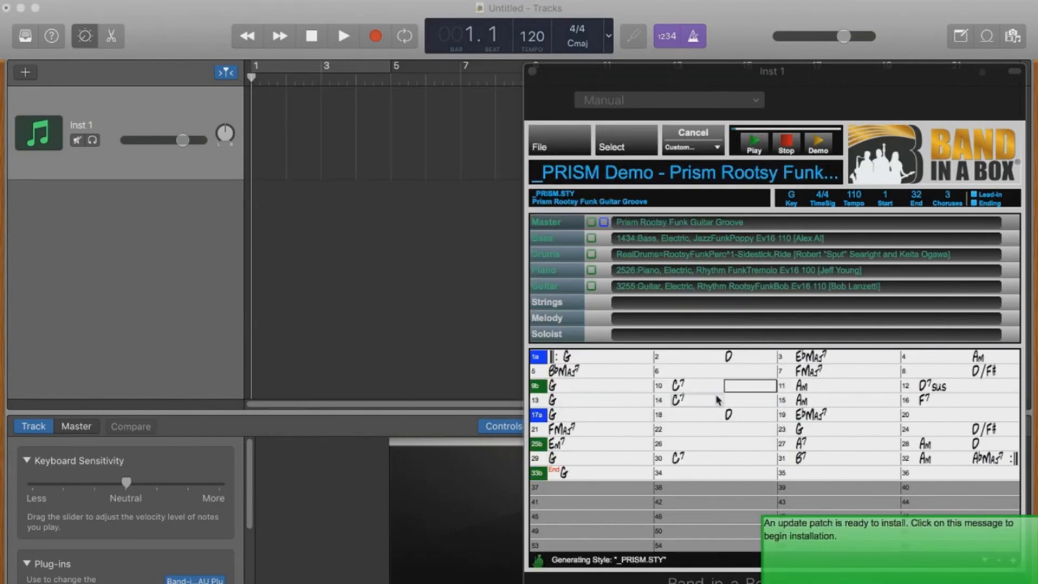
pyautogui.moveTo(603, 226); pyautogui.dragTo(252, 247)
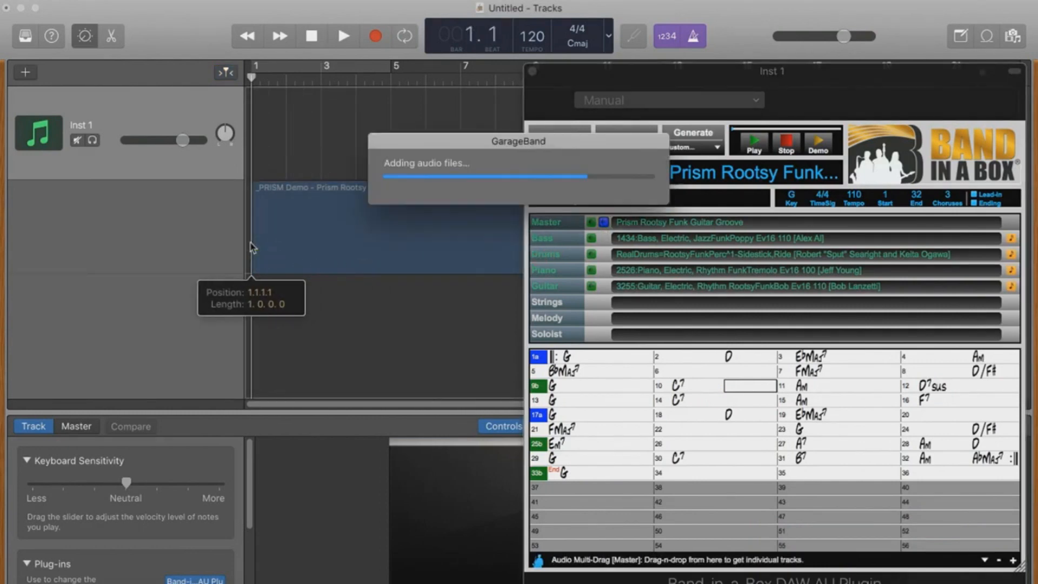
pyautogui.press('space')
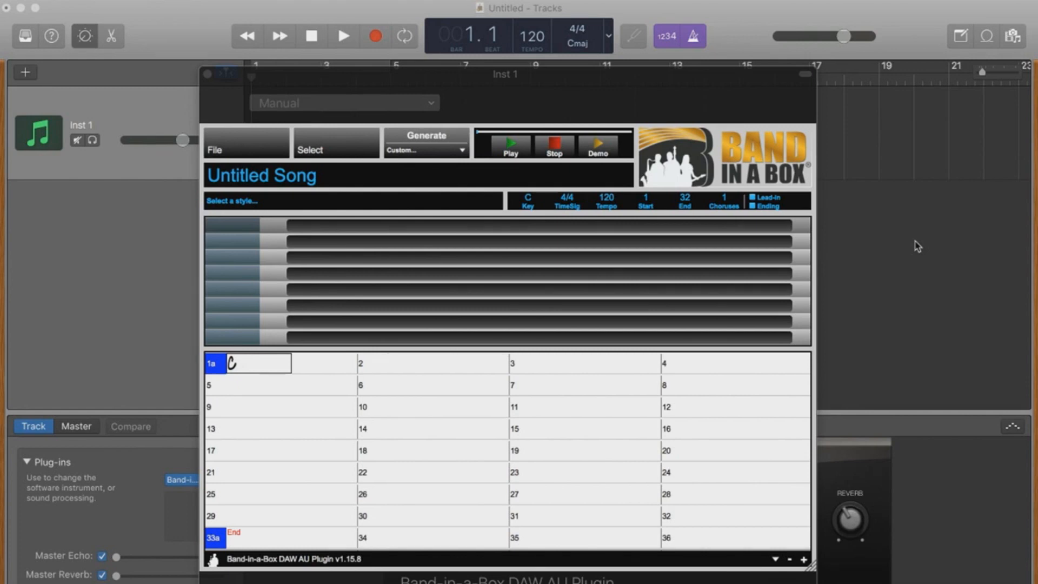
# - Review the rendering, folder location and DAW settings in the plugin's preferences
pyautogui.click(233, 150)
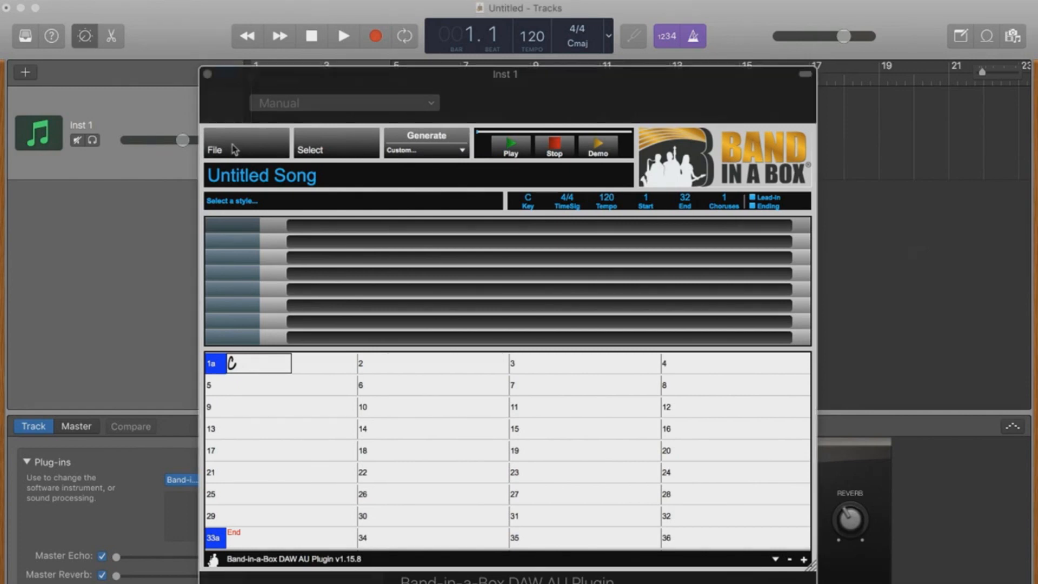
pyautogui.click(280, 254)
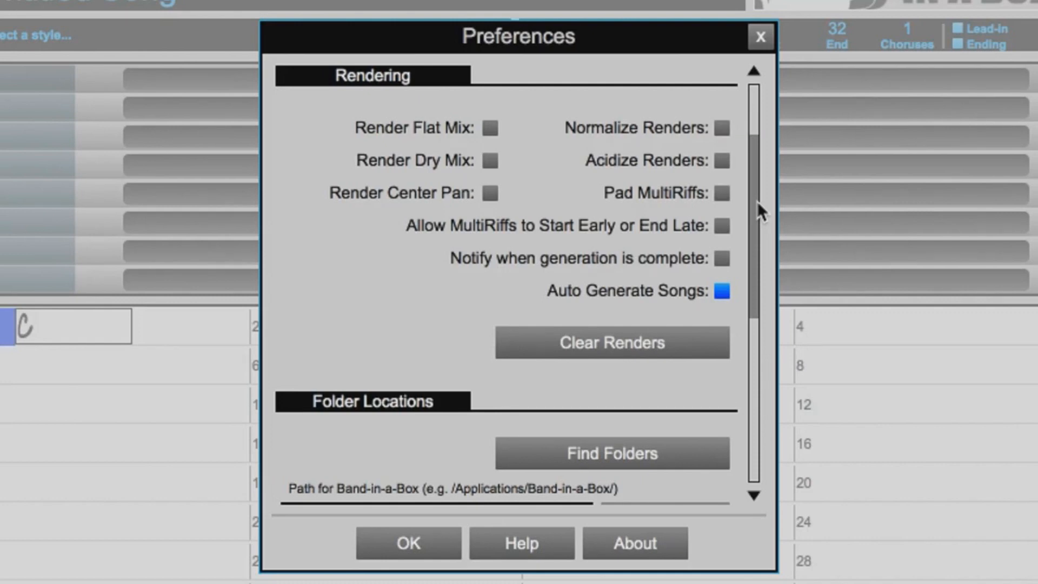
pyautogui.moveTo(757, 201); pyautogui.dragTo(738, 345)
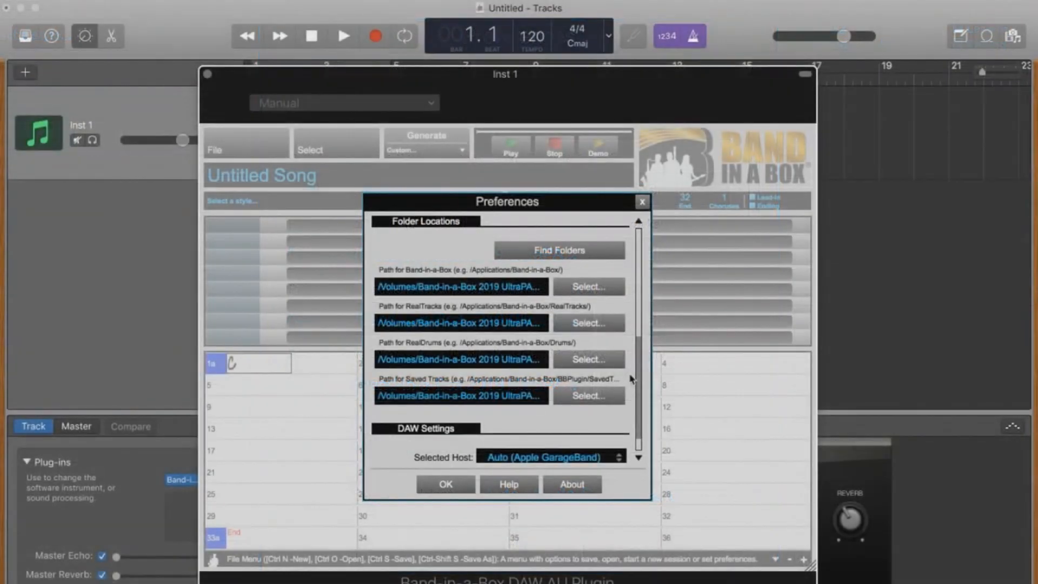
pyautogui.click(428, 490)
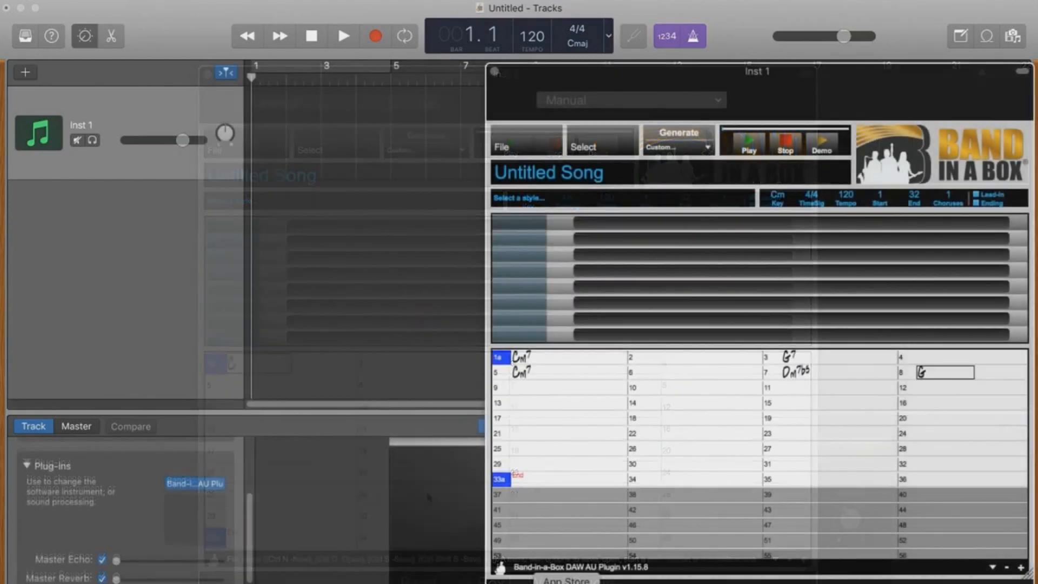
# - Enter the chords G7 and Gbdim in bar 8, Fm7 in bar 9, Bb7 in bar 10 and Ebmaj7 in bar 11
pyautogui.write('7,Gbdim')
pyautogui.press('Return')
pyautogui.write('Fm7')
pyautogui.press('Return')
pyautogui.write('Bb7')
pyautogui.press('Return')
pyautogui.write('Ebmaj7')
pyautogui.press('Return')
pyautogui.press('Return')
# - Enter the chords Dm7b5 in bar 13, Db7 in bar 14 and Cm7 in bar 15
pyautogui.write('Dm7b5')
pyautogui.press('Return')
pyautogui.press('Return')
pyautogui.write('Db7')
pyautogui.press('Return')
pyautogui.press('Return')
pyautogui.write('Cm7')
pyautogui.press('Return')
pyautogui.press('Return')
pyautogui.press('Return')
pyautogui.press('Return')
# - Enter the chord Fm7 in bars 17 and 19 and G7 in bars 18 and 20
pyautogui.write('Fm7')
pyautogui.press('Return')
pyautogui.press('Return')
pyautogui.write('G7')
pyautogui.press('Return')
pyautogui.press('Return')
pyautogui.write('Fm7')
pyautogui.press('Return')
pyautogui.press('Return')
pyautogui.write('G7')
pyautogui.press('Return')
pyautogui.press('Return')
# - Enter the chords Cm7 in bar 21, Dm7b5 in bar 23, and G7 followed by Gbdim in bar 24
pyautogui.write('Cm7')
pyautogui.press('Return')
pyautogui.press('Return')
pyautogui.write('Dm7b5')
pyautogui.press('Return')
pyautogui.press('Return')
pyautogui.write('Gbdim')
pyautogui.press('Return')
pyautogui.press('Left')
pyautogui.press('Left')
pyautogui.write('G7')
pyautogui.press('Return')
pyautogui.press('Return')
# - Enter the chords Fm7 in bar 25, Bb7 in bar 26 and Cm7 in bar 27
pyautogui.write('Fm7')
pyautogui.press('Return')
pyautogui.press('Return')
pyautogui.write('Bb7')
pyautogui.press('Return')
pyautogui.press('Return')
pyautogui.write('Cm7')
pyautogui.press('Return')
pyautogui.press('Return')
pyautogui.press('Return')
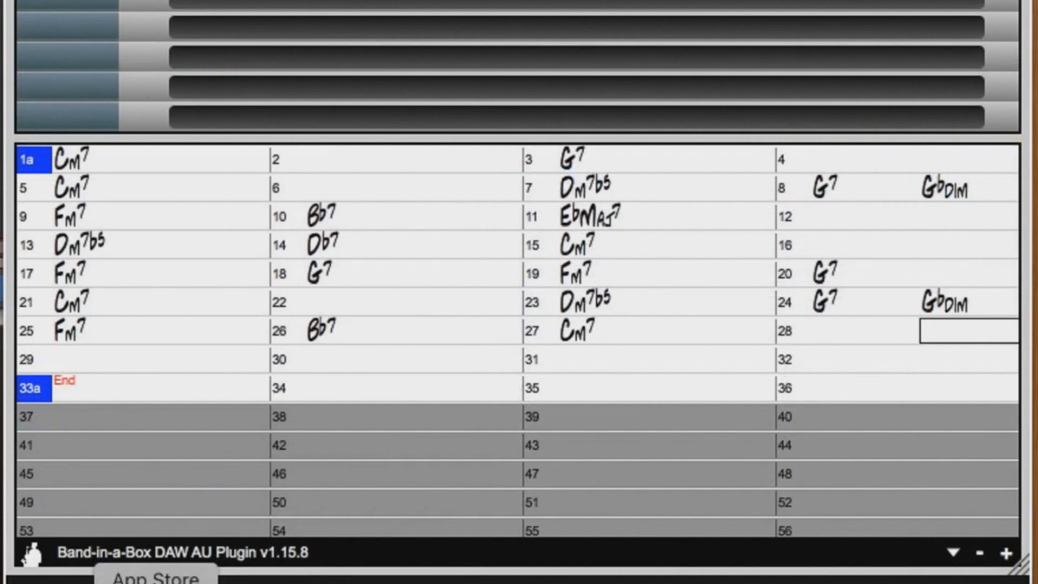
pyautogui.press('Return')
# - Enter the chords Fm7 in bar 29, G7 in bar 30 and Cm7 in bar 31
pyautogui.write('Fm7')
pyautogui.press('Return')
pyautogui.press('Return')
pyautogui.write('G7')
pyautogui.press('Return')
pyautogui.press('Return')
pyautogui.write('Cm')
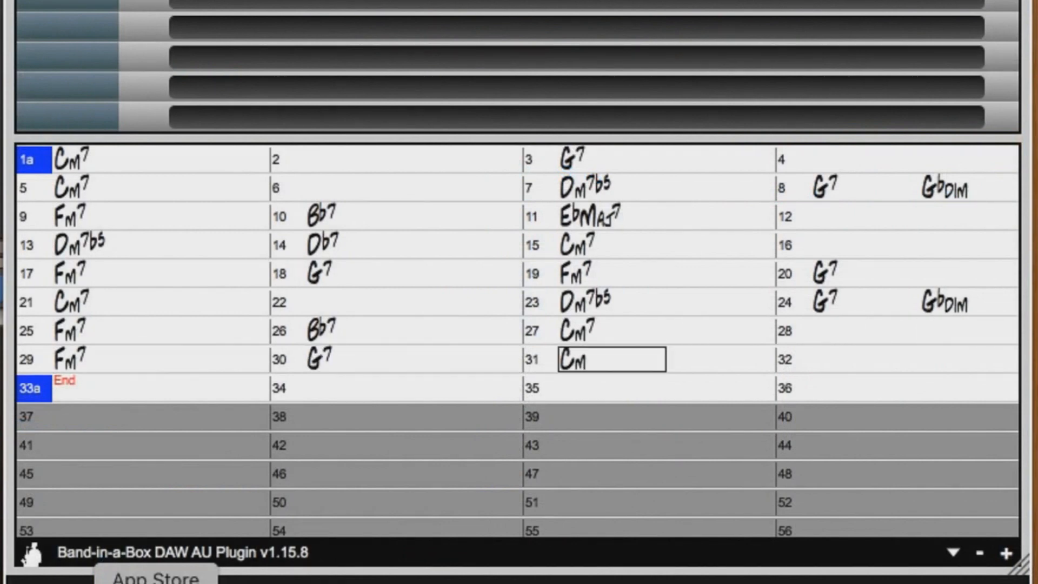
pyautogui.write('7')
pyautogui.press('Return')
pyautogui.press('Return')
# - Enter the chords Dm7b5 and G7 in bar 32 and the ending chord Cm7 in bar 33
pyautogui.write('Dm7b5')
pyautogui.press('Return')
pyautogui.write('G7')
pyautogui.press('Return')
pyautogui.write('C')
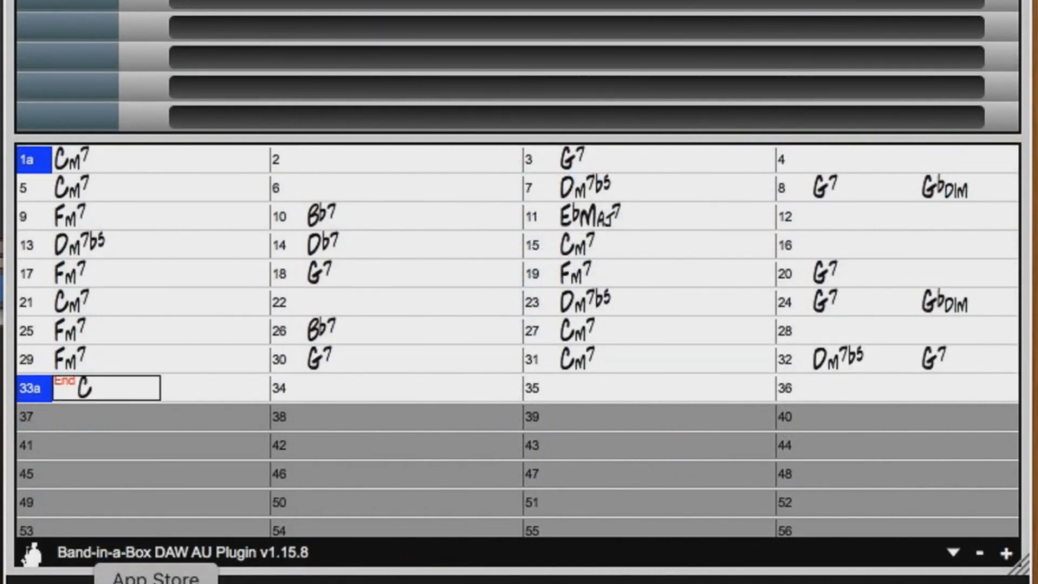
pyautogui.write('m7')
pyautogui.press('Return')
# - Set the part markers to B at bar 9, A at bar 17 and B at bar 25
pyautogui.click(22, 216)
pyautogui.click(26, 274)
pyautogui.click(26, 330)
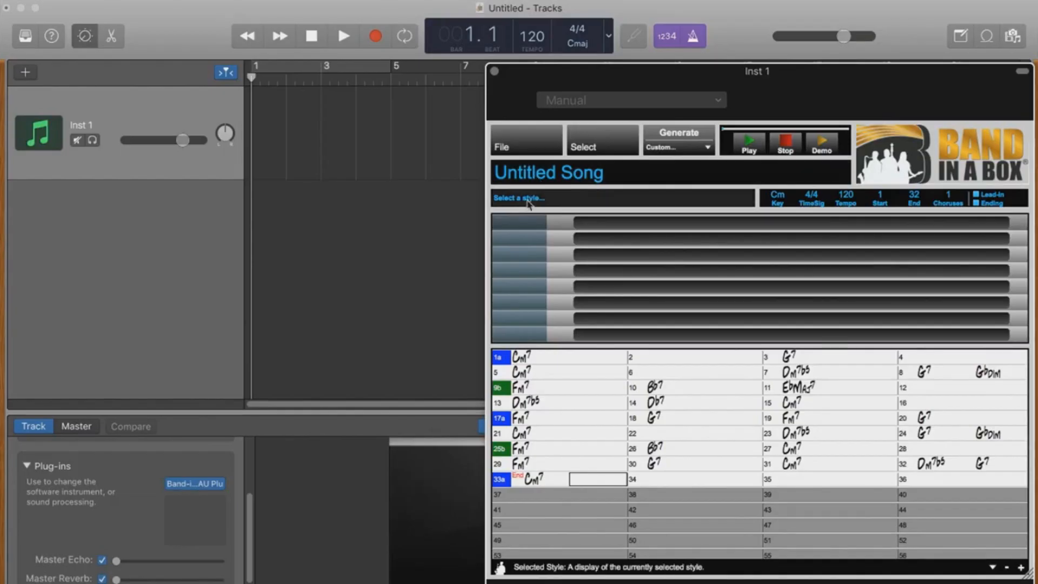
# - Find the Red Dress Tango Chillout Beat style with the filter _redress and apply it to the song
pyautogui.click(527, 200)
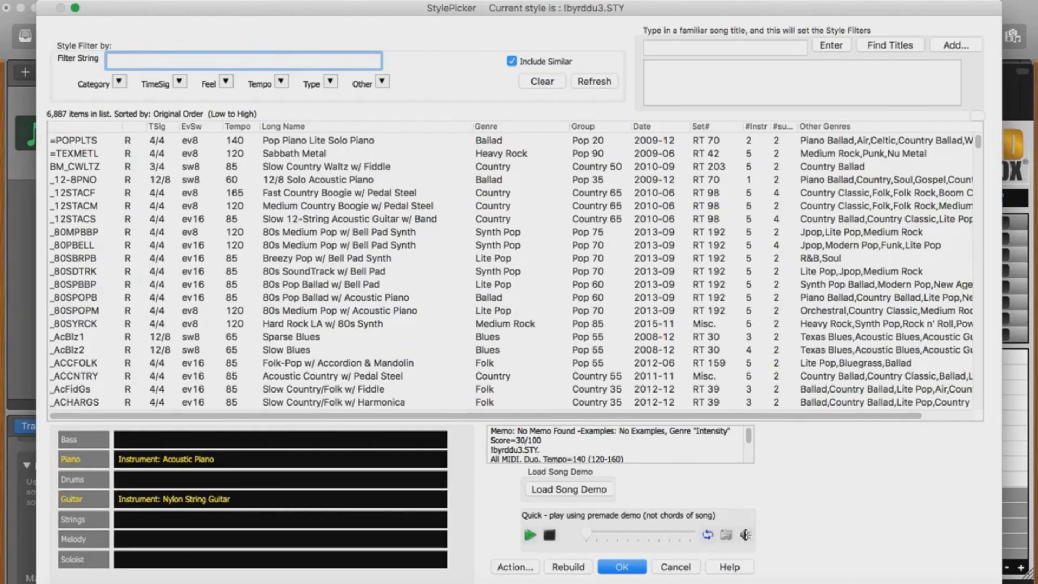
pyautogui.write('_redress')
pyautogui.click(334, 141)
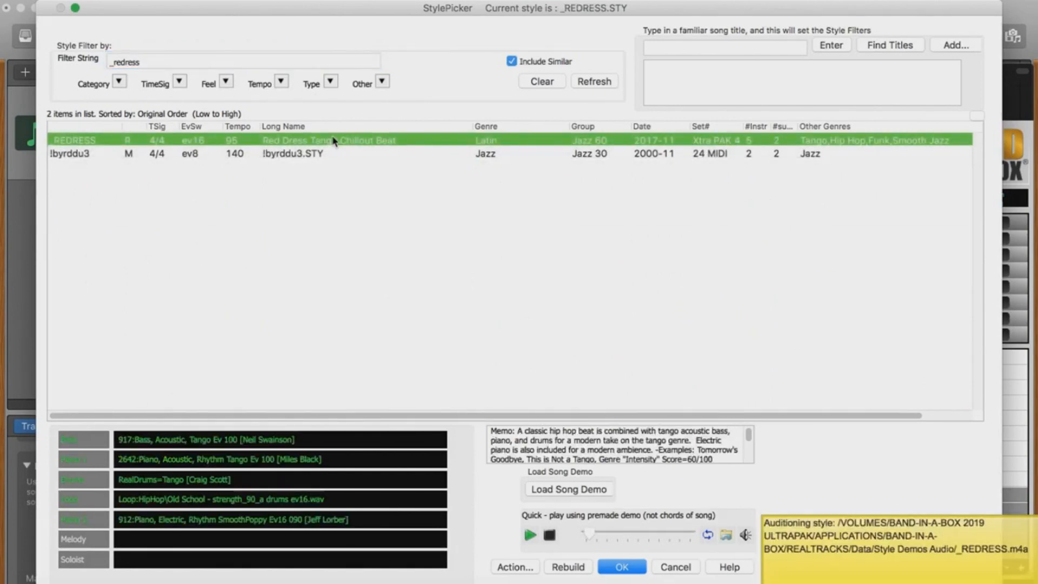
pyautogui.click(622, 567)
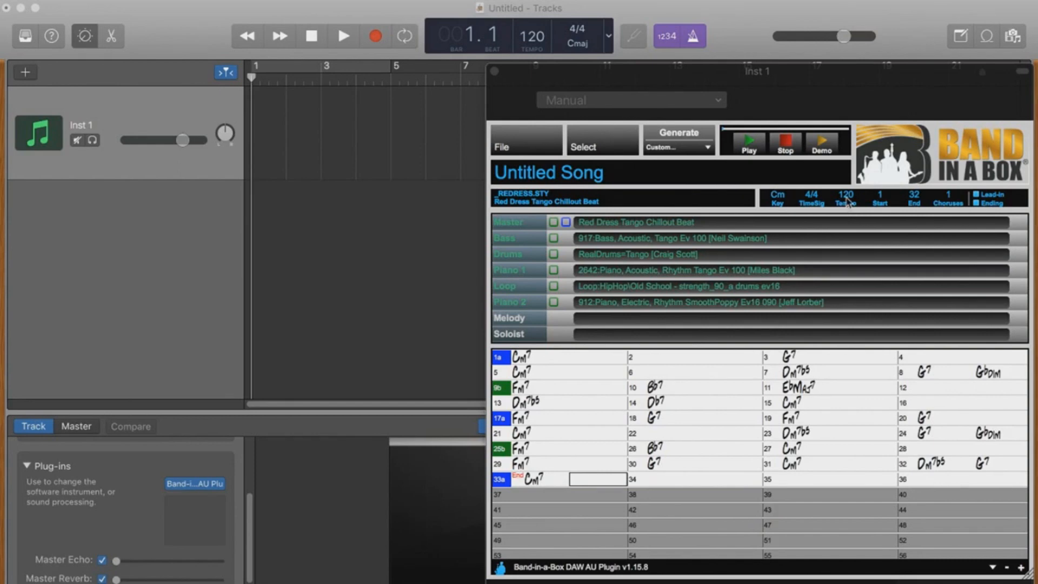
# - Generate the tango accompaniment, add all its parts as separate project tracks from bar 1 and play the arrangement
pyautogui.click(685, 136)
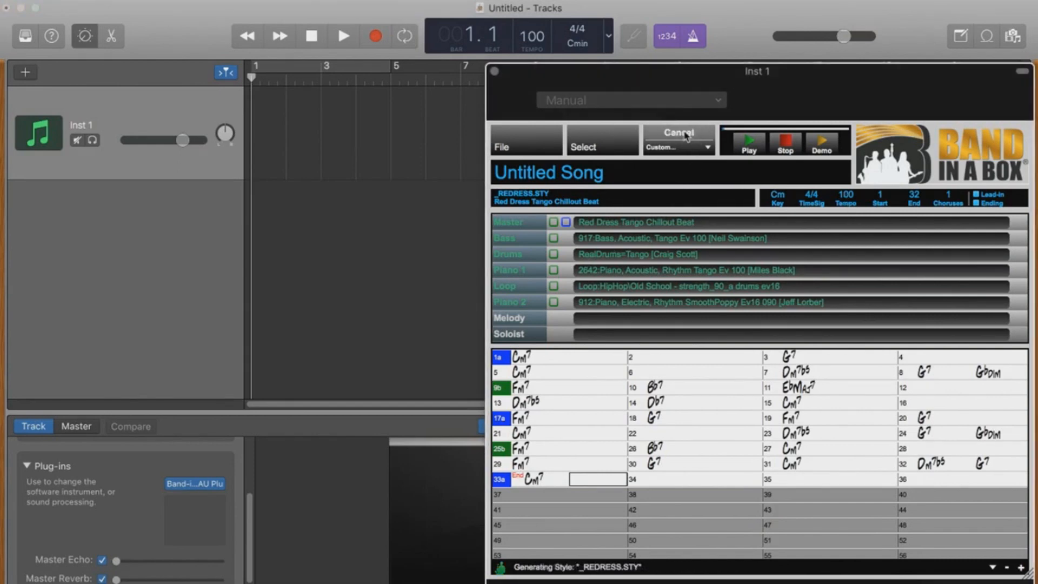
pyautogui.moveTo(566, 225); pyautogui.dragTo(257, 218)
pyautogui.press('space')
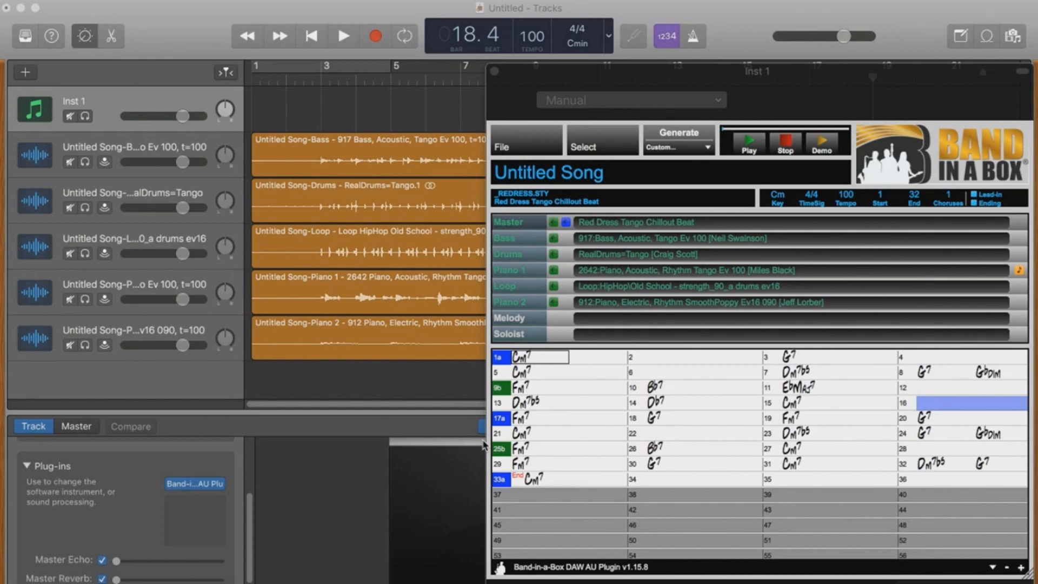
# - Create a new software instrument track and place the MIDI part of Piano 1 on it from bar 1
pyautogui.click(197, 21)
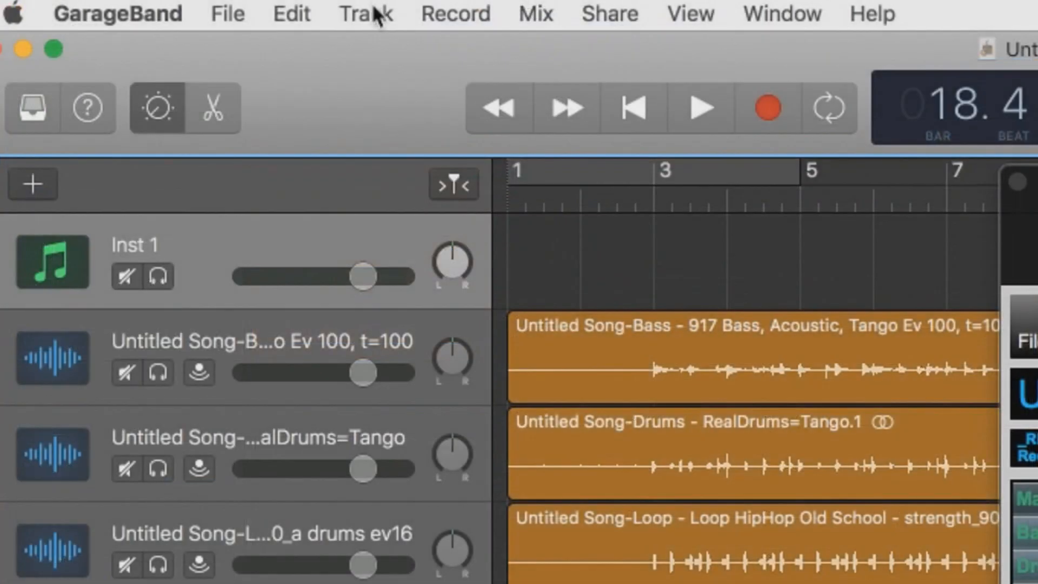
pyautogui.click(379, 16)
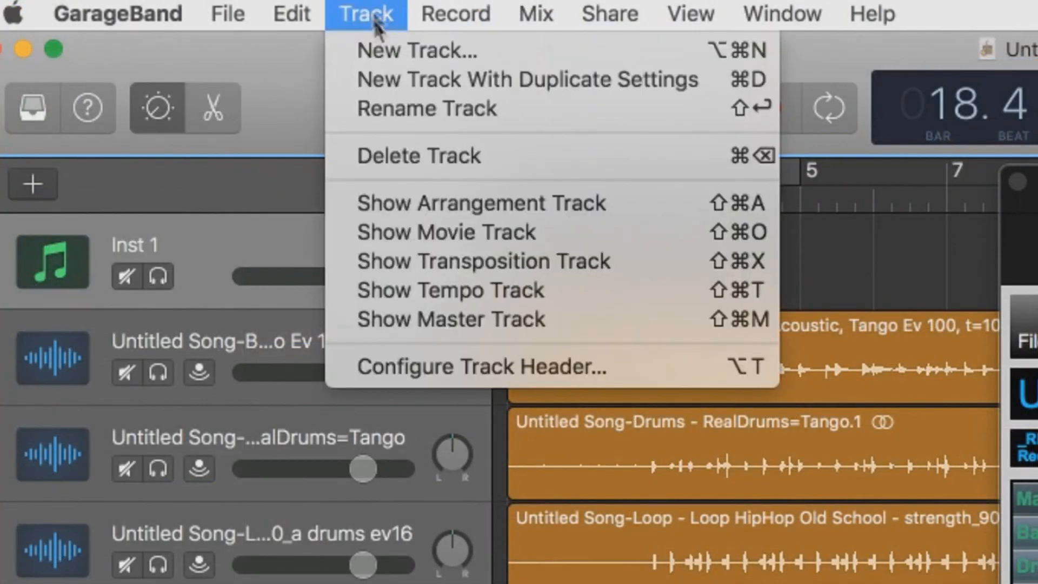
pyautogui.click(389, 50)
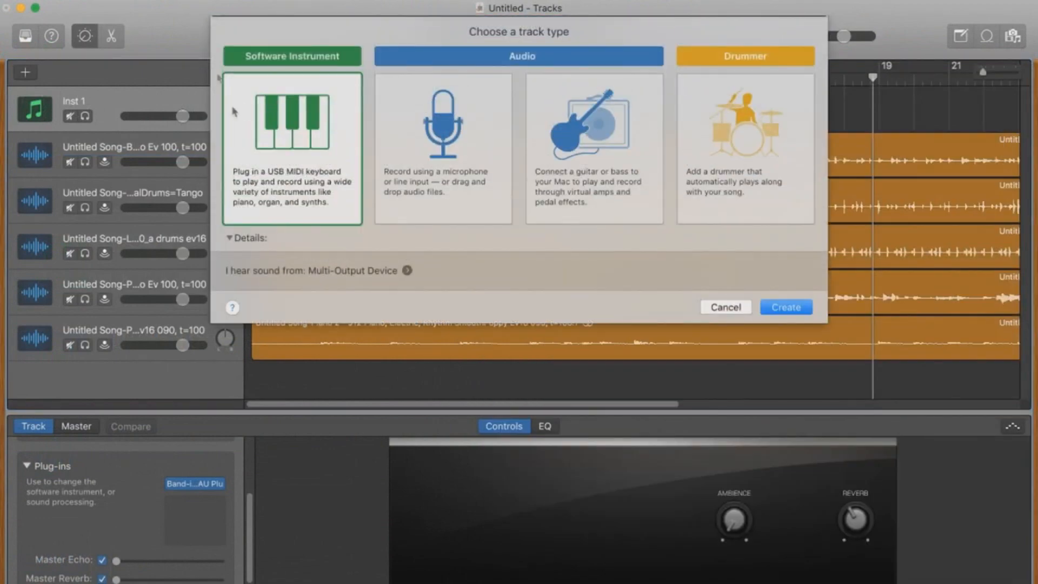
pyautogui.click(794, 307)
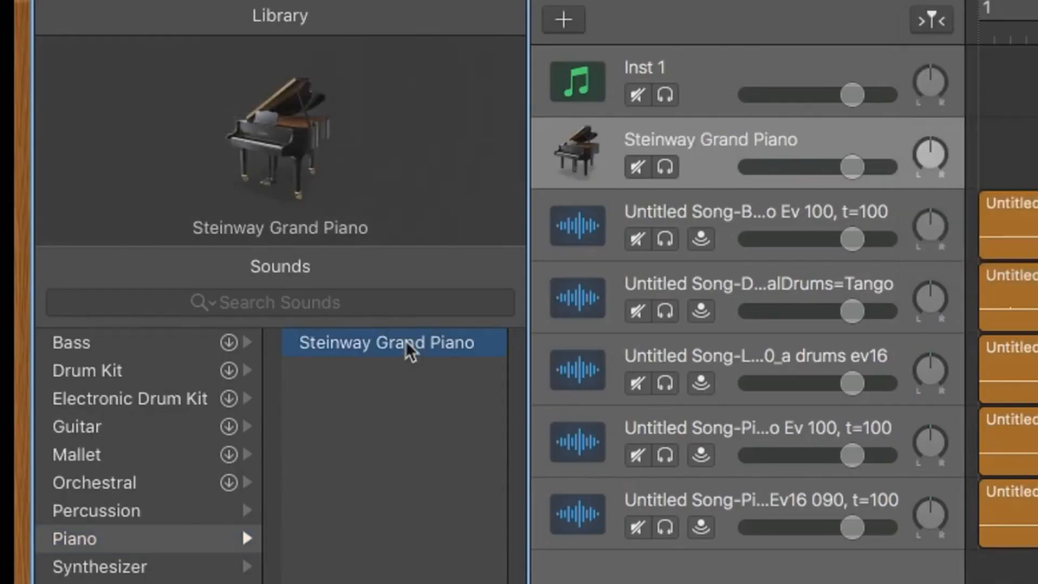
pyautogui.moveTo(1019, 270); pyautogui.dragTo(252, 150)
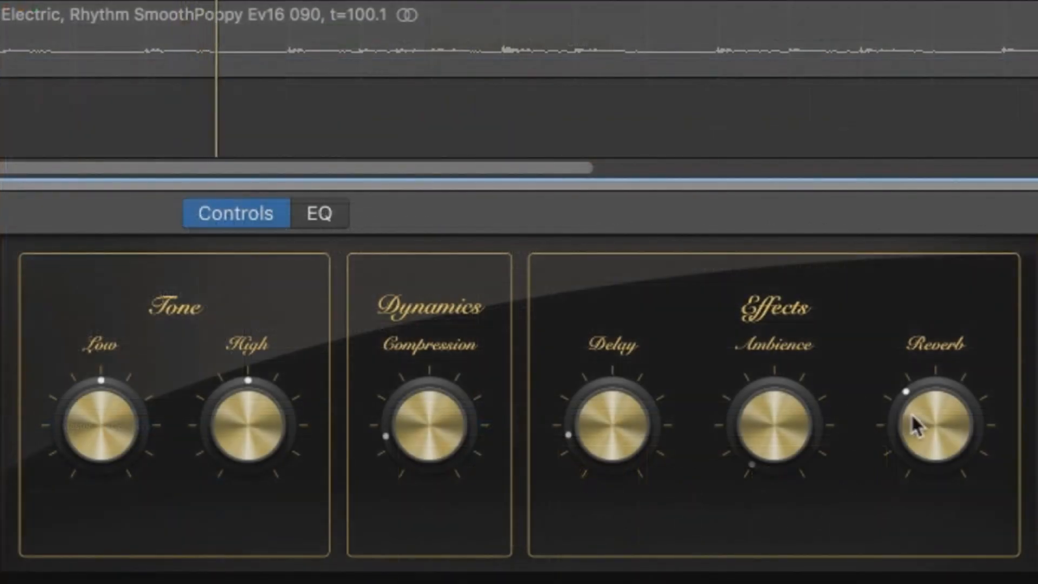
# - Slightly lower the Steinway Grand Piano track's delay and low tone, and raise its reverb, ambience, compression and high tone
pyautogui.moveTo(608, 436); pyautogui.dragTo(614, 457)
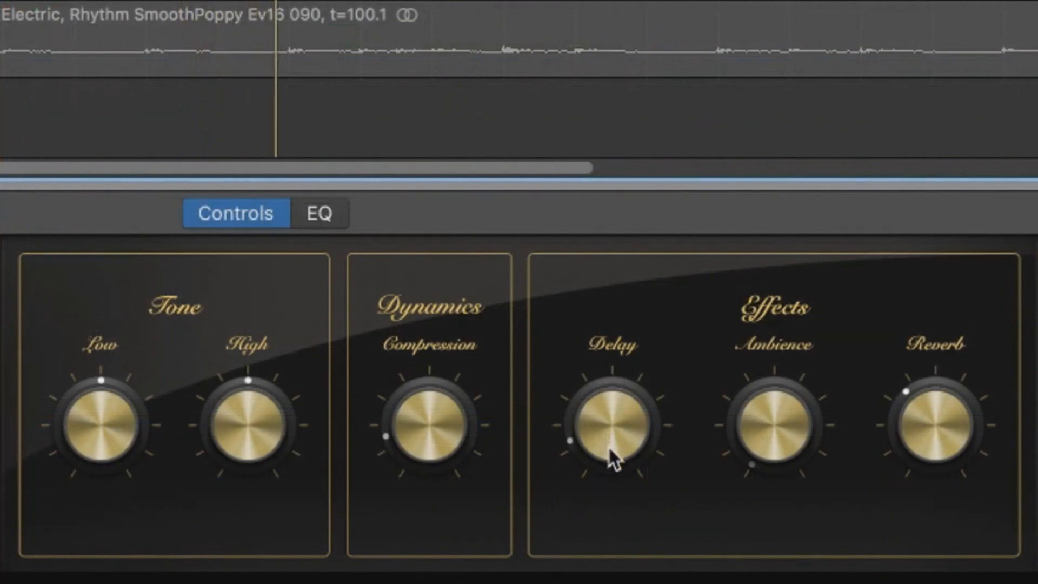
pyautogui.moveTo(957, 435); pyautogui.dragTo(952, 413)
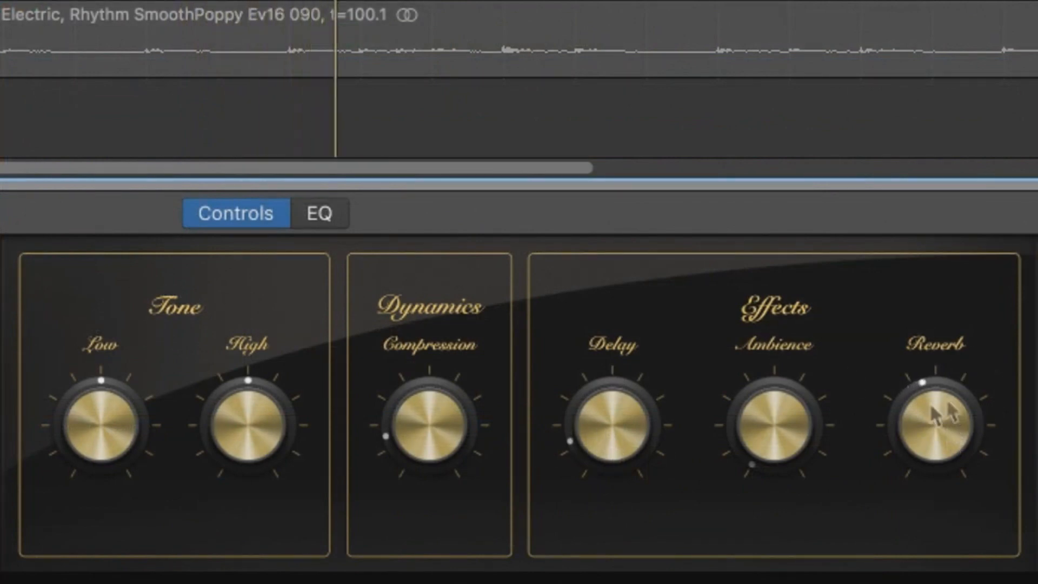
pyautogui.moveTo(777, 454); pyautogui.dragTo(750, 362)
pyautogui.moveTo(436, 424); pyautogui.dragTo(433, 365)
pyautogui.moveTo(242, 405); pyautogui.dragTo(244, 375)
pyautogui.moveTo(114, 402); pyautogui.dragTo(110, 438)
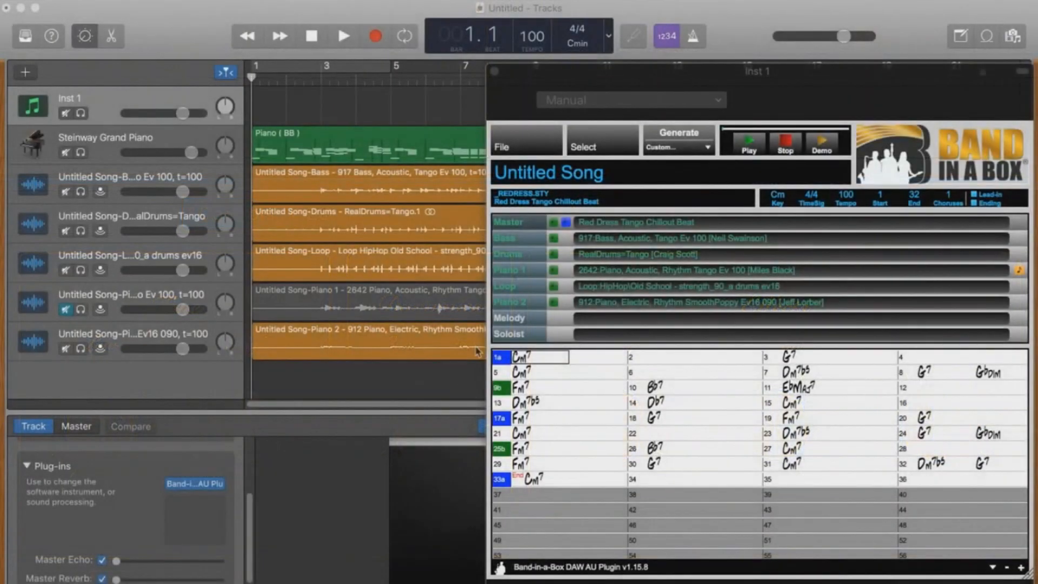
# - Filter the loops by perc, preview several percussion loops and assign dimensions_145_percussion_a_minor ev16 to the song
pyautogui.click(602, 147)
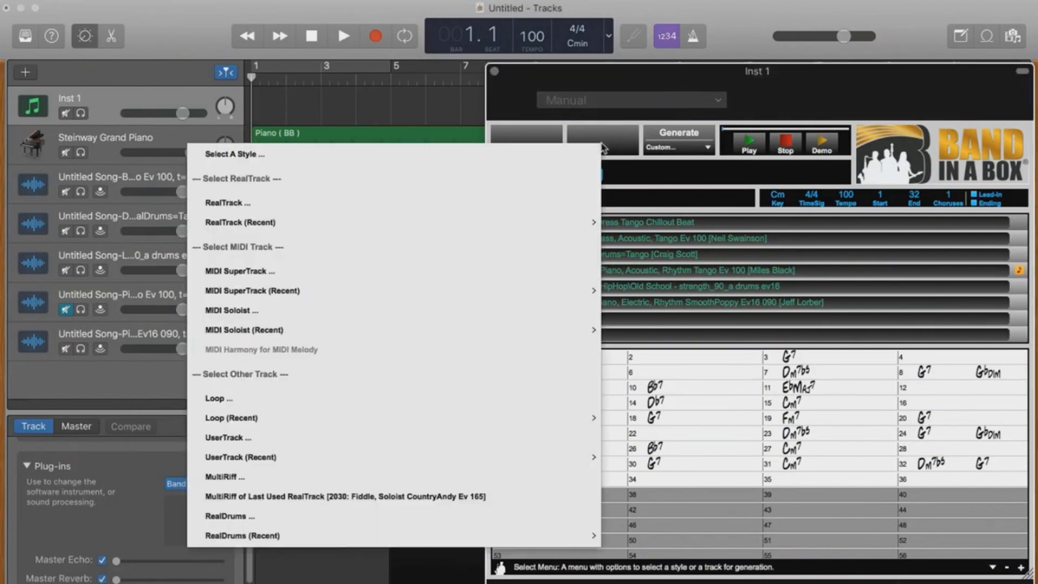
pyautogui.click(430, 406)
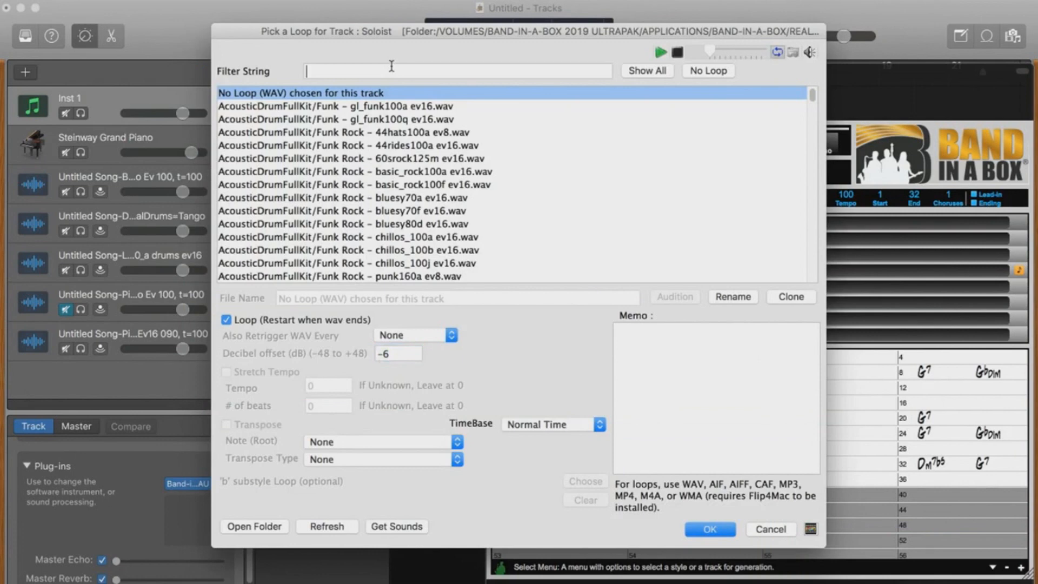
pyautogui.write('p')
pyautogui.write('erc')
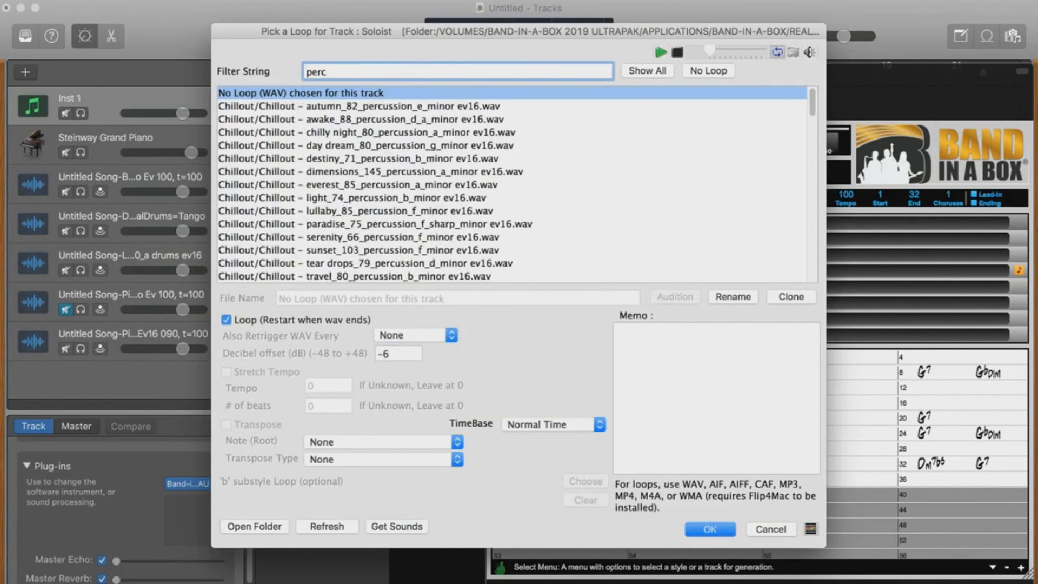
pyautogui.click(366, 106)
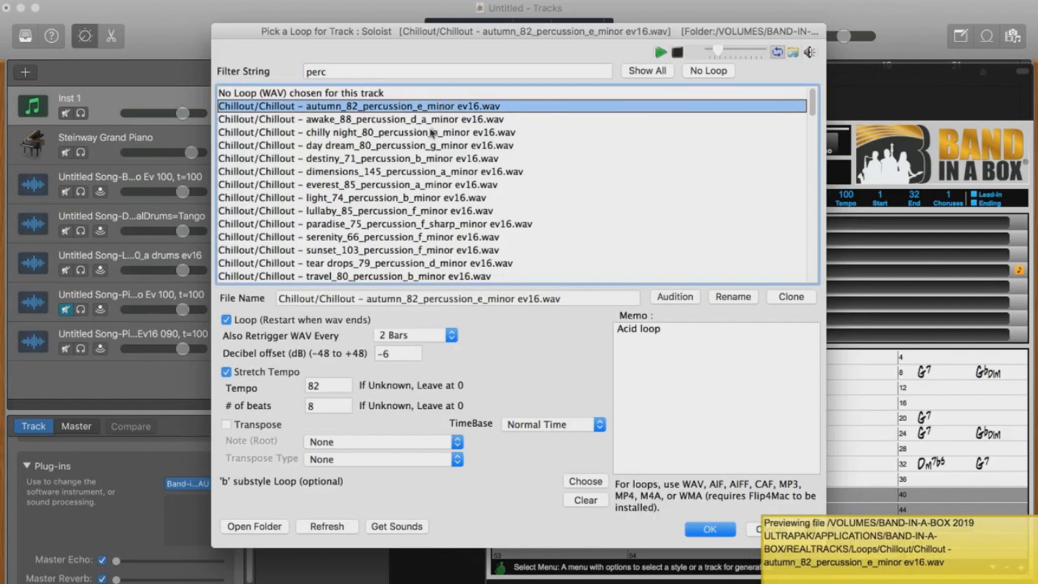
pyautogui.click(427, 146)
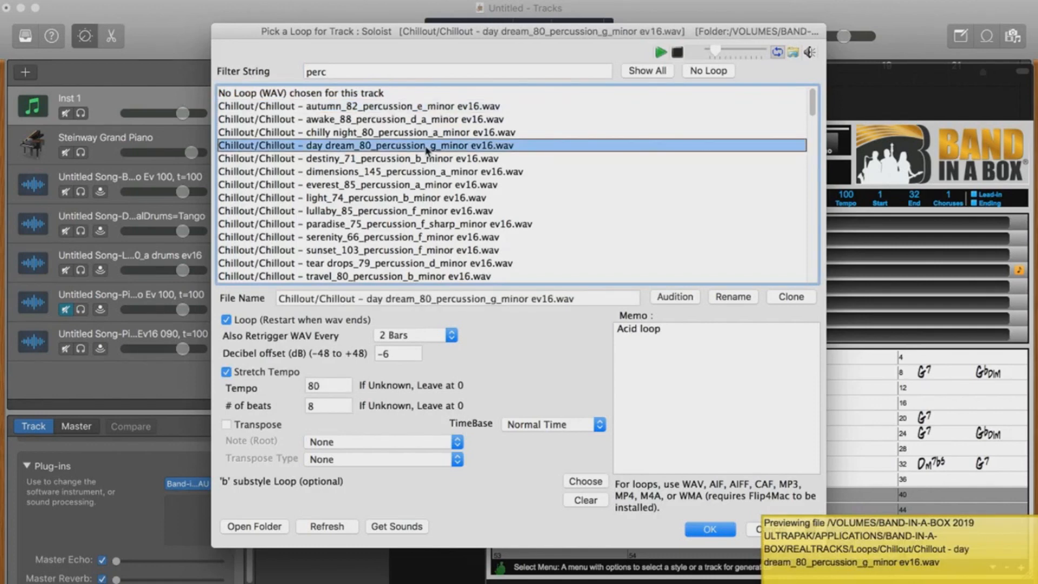
pyautogui.click(423, 170)
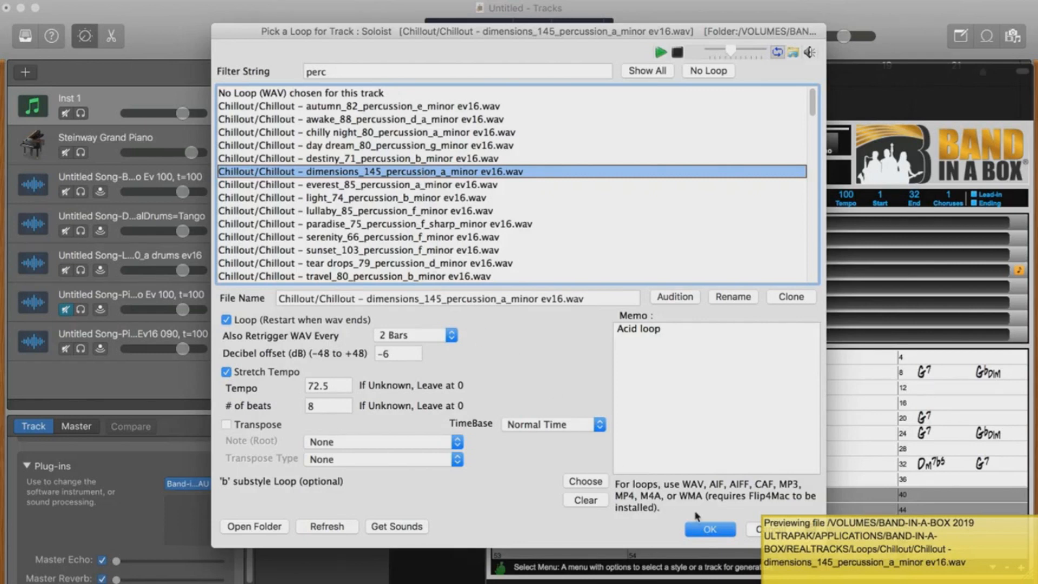
pyautogui.click(710, 530)
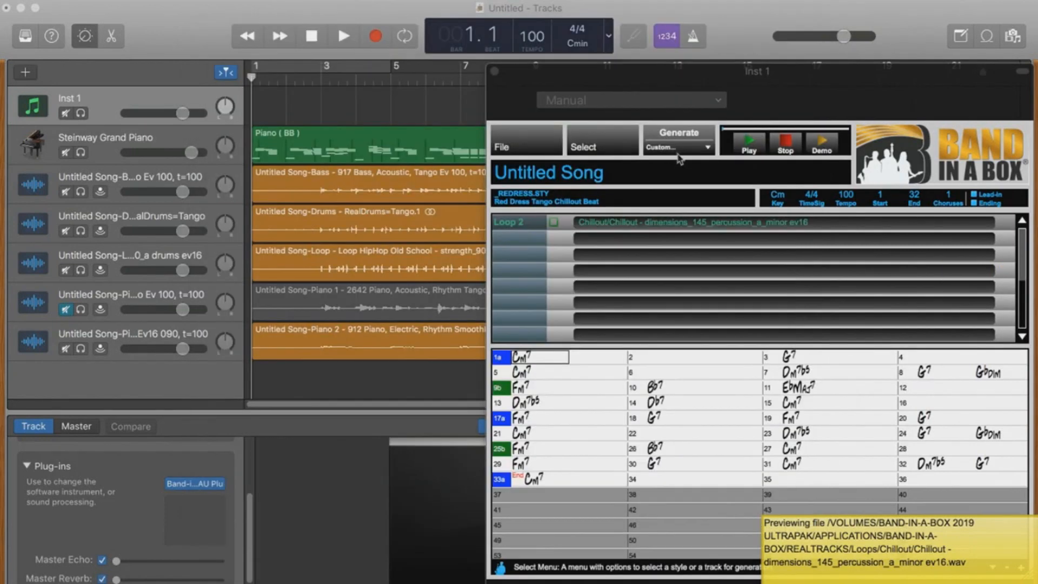
# - Generate the special track page with the percussion loop and add it as a new track from bar 1, slightly lowering its volume
pyautogui.click(677, 150)
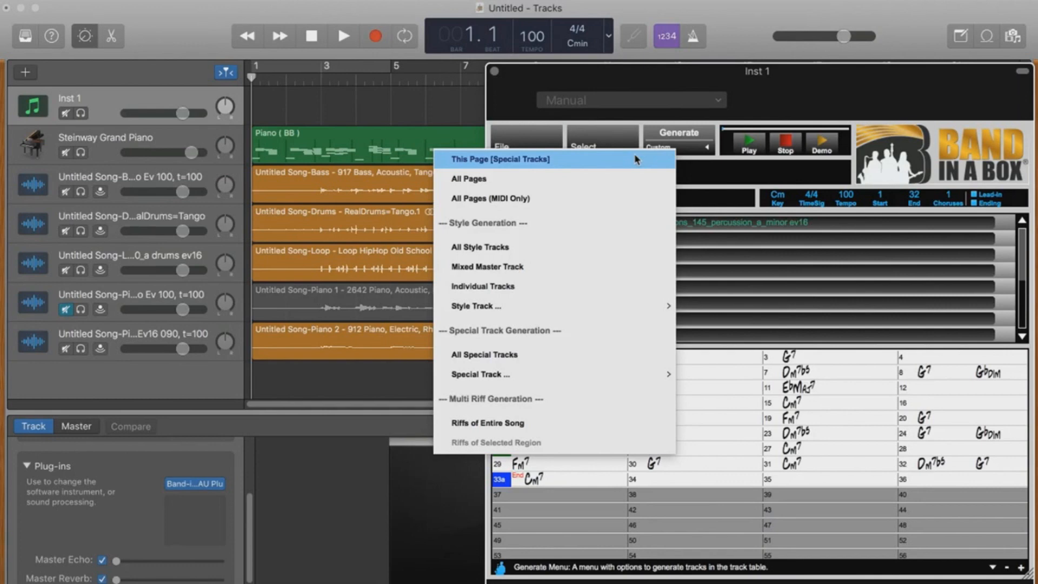
pyautogui.click(636, 160)
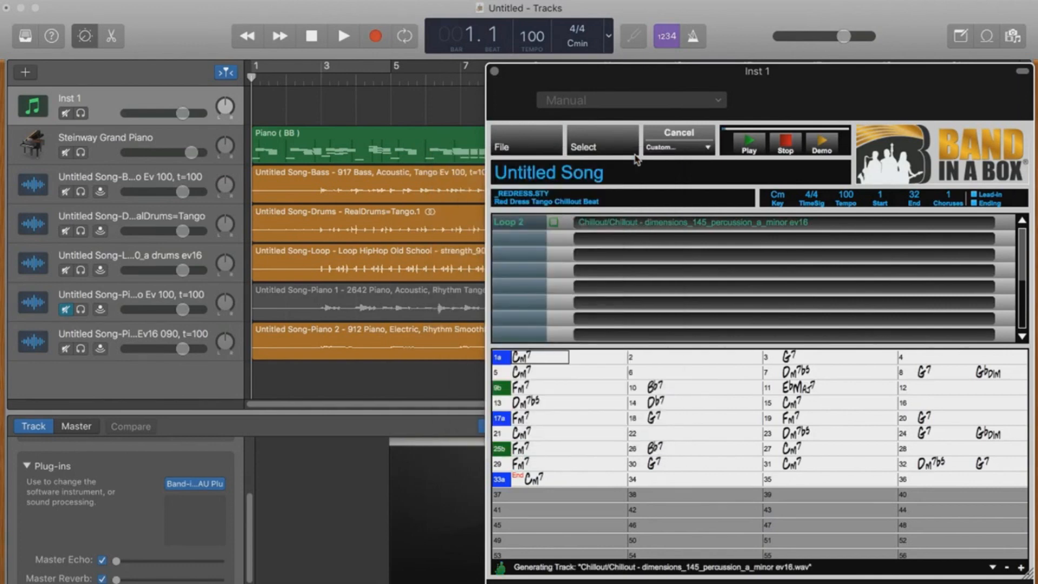
pyautogui.moveTo(554, 222); pyautogui.dragTo(253, 384)
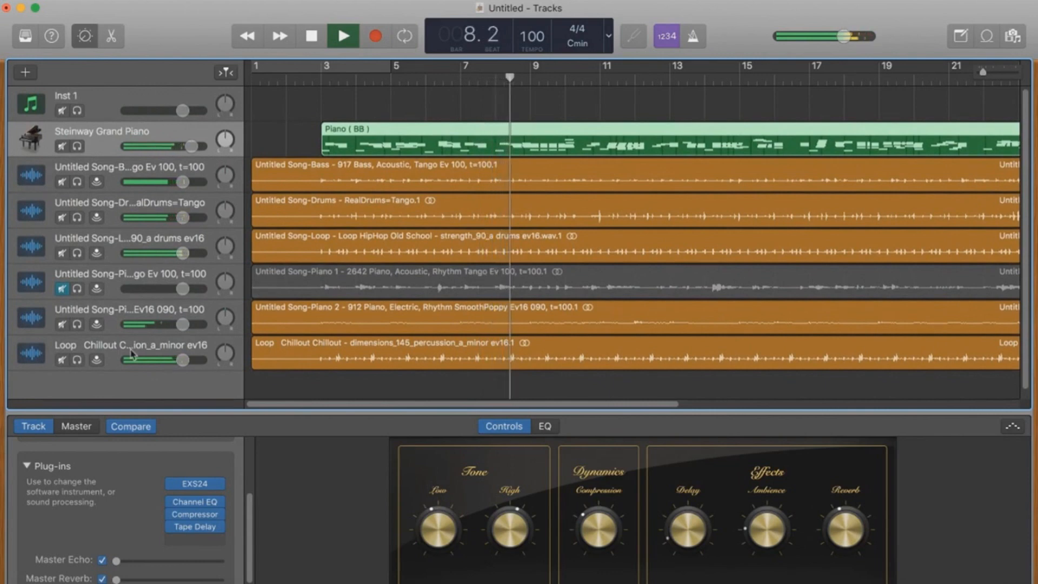
pyautogui.moveTo(165, 360)
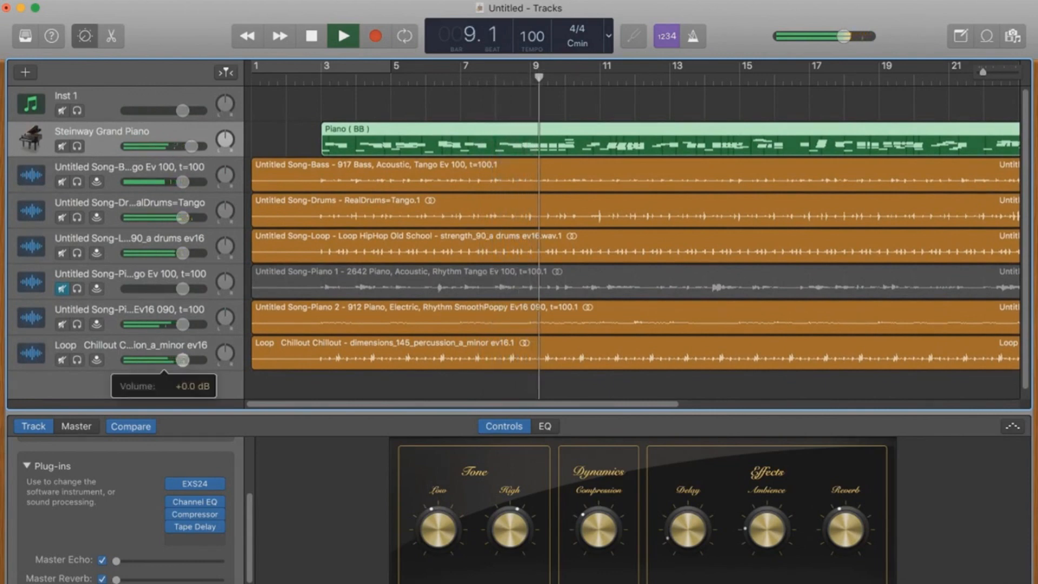
pyautogui.moveTo(165, 360); pyautogui.dragTo(156, 360)
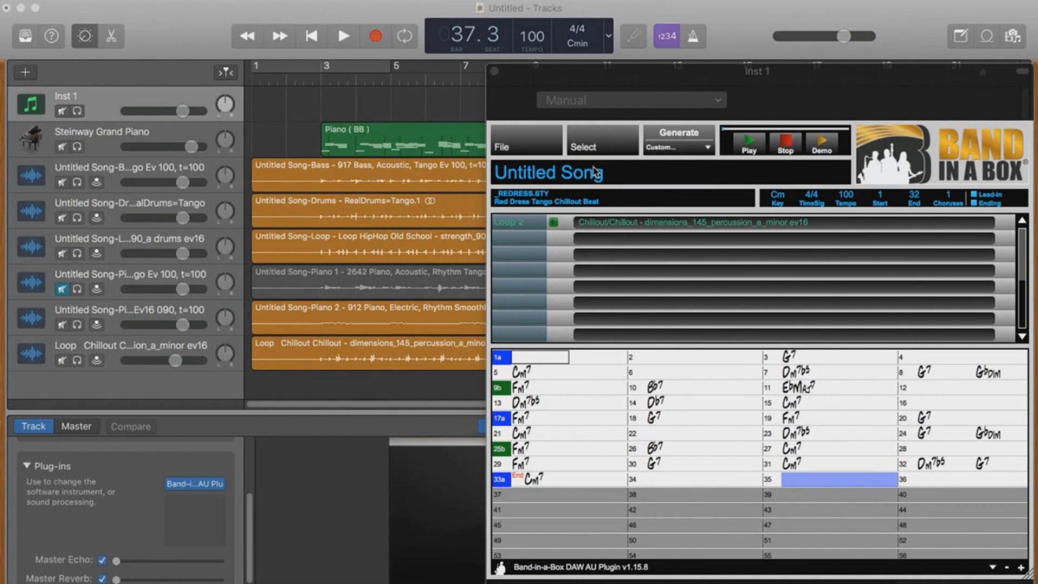
# - Filter the MultiRiff RealTracks by sax solo and choose Sax, Tenor, Soloist BossaSlowJack Ev 085 for the riffs
pyautogui.click(603, 142)
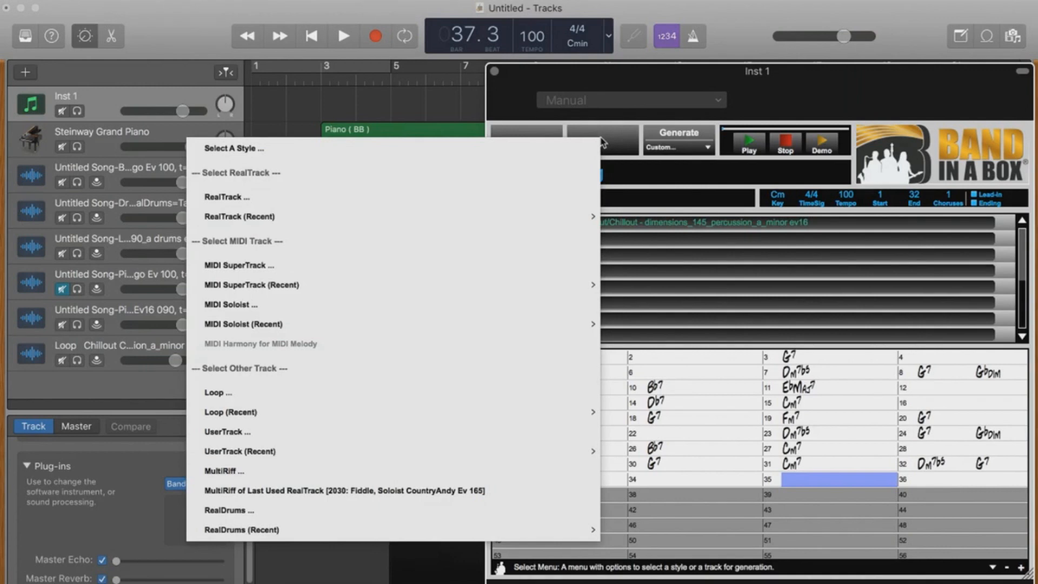
pyautogui.click(392, 478)
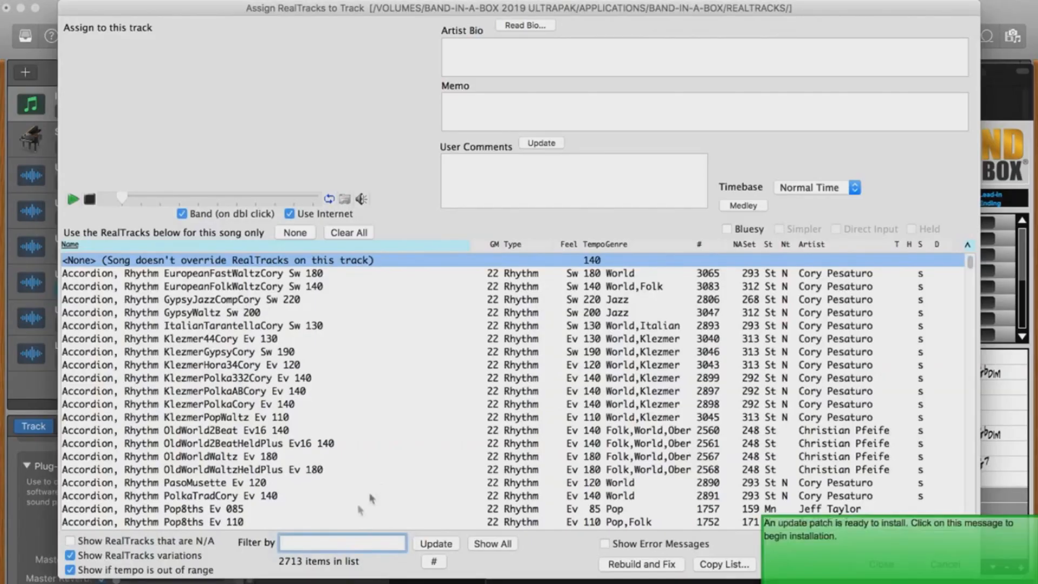
pyautogui.write('sax solo')
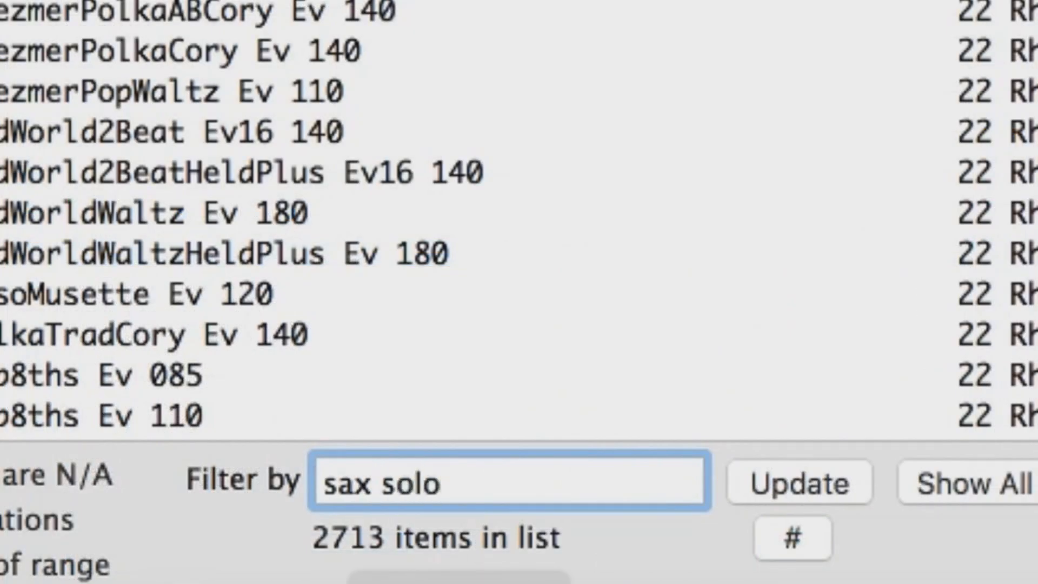
pyautogui.click(806, 487)
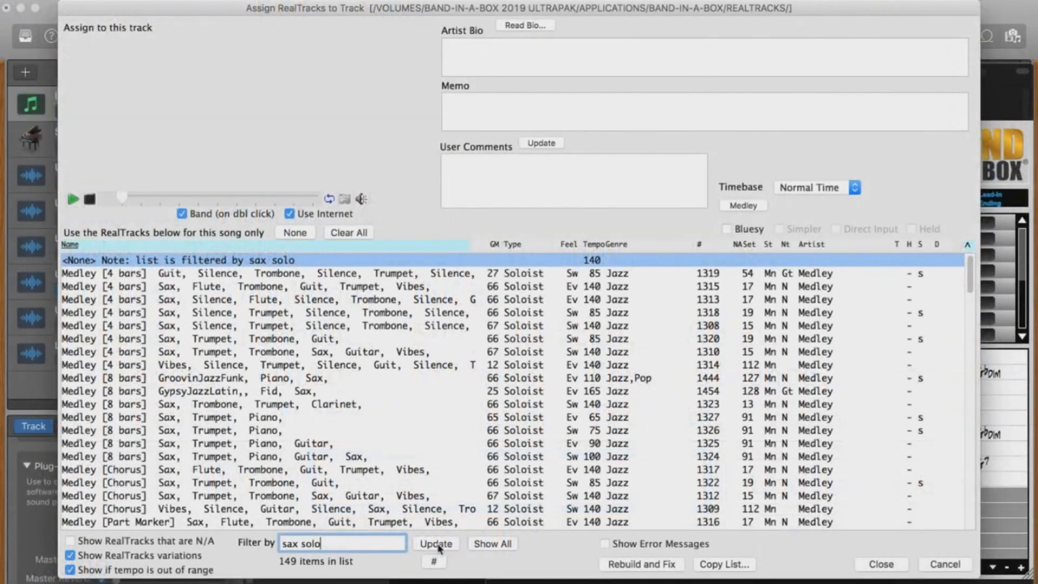
pyautogui.scroll(-7, 390, 430)
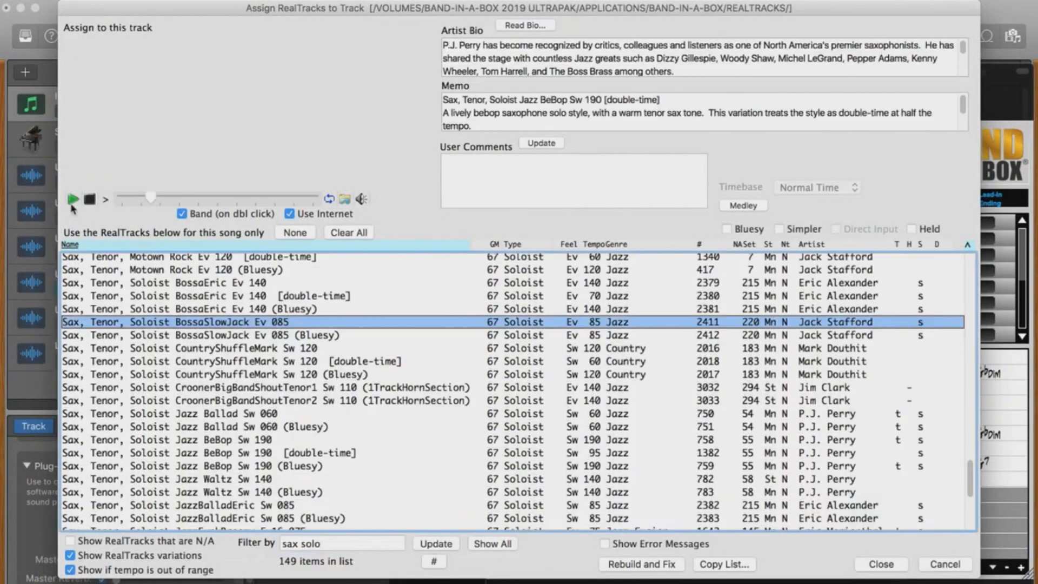
pyautogui.click(71, 201)
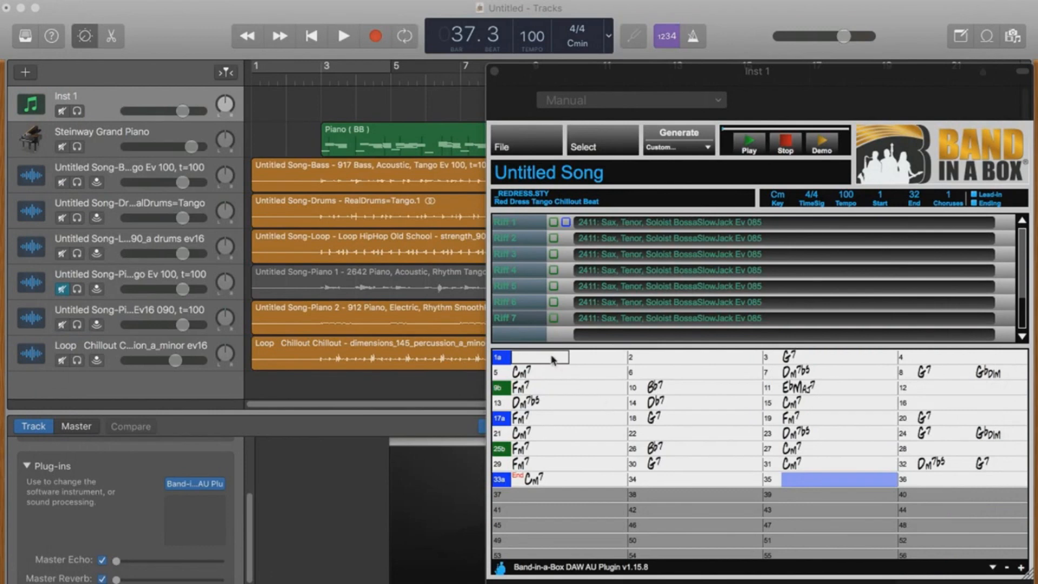
# - Select bars 1 to 12 of the chord sheet and generate the tenor sax riffs for that region only
pyautogui.moveTo(552, 359); pyautogui.dragTo(1001, 390)
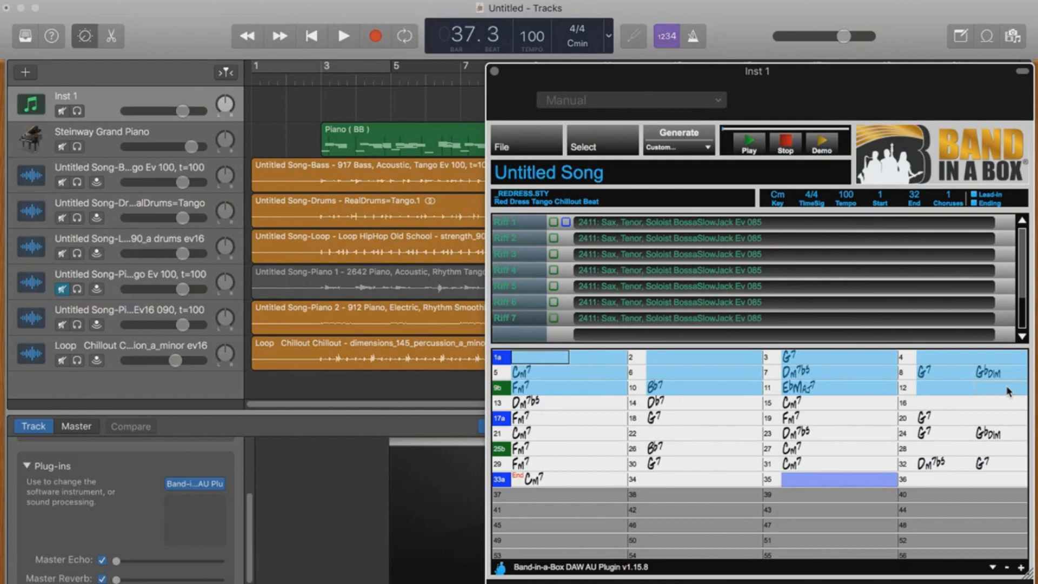
pyautogui.scroll(10, 886, 275)
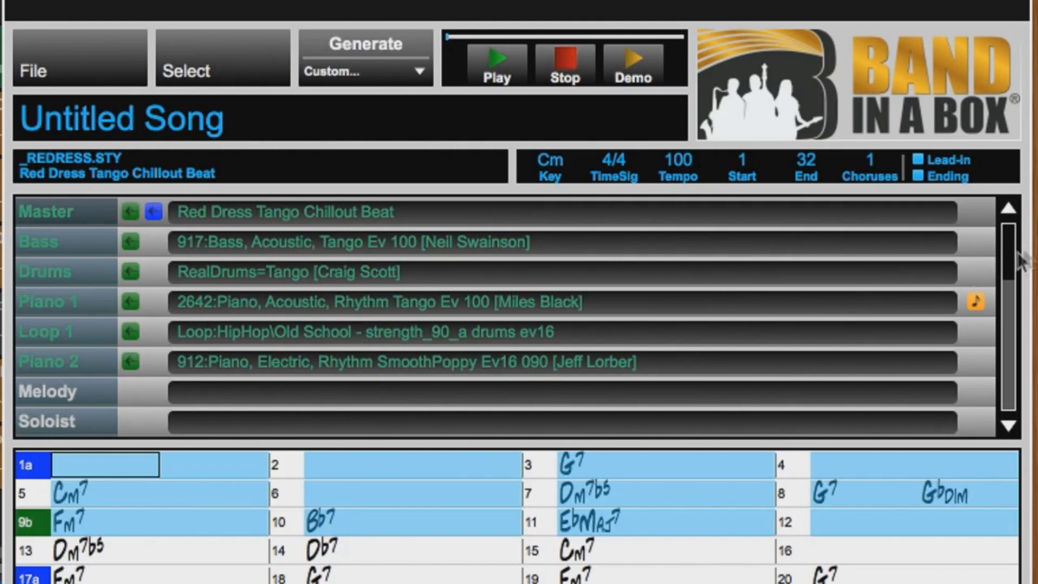
pyautogui.moveTo(1013, 265); pyautogui.dragTo(1009, 328)
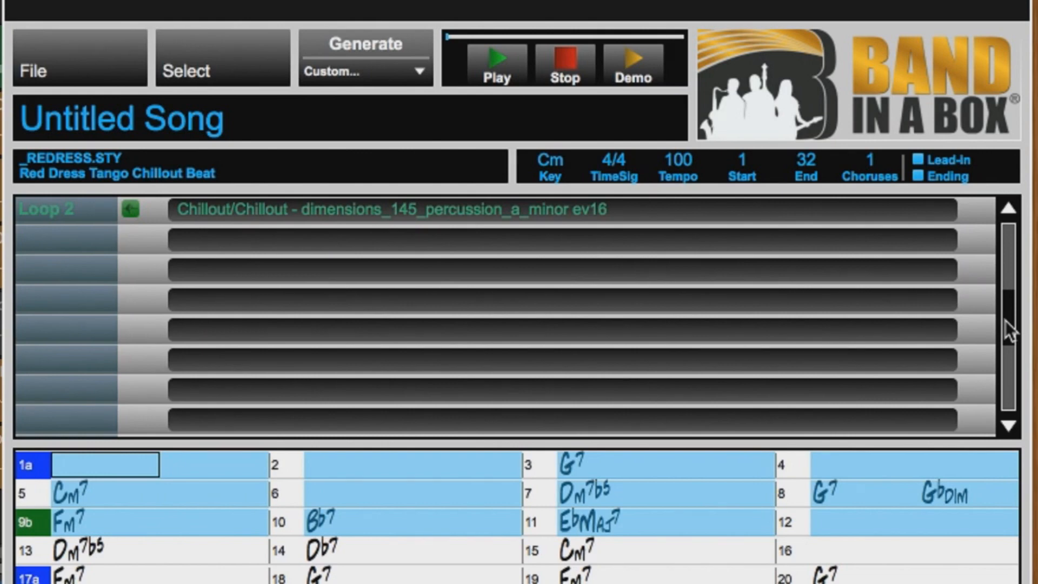
pyautogui.moveTo(1009, 331); pyautogui.dragTo(995, 385)
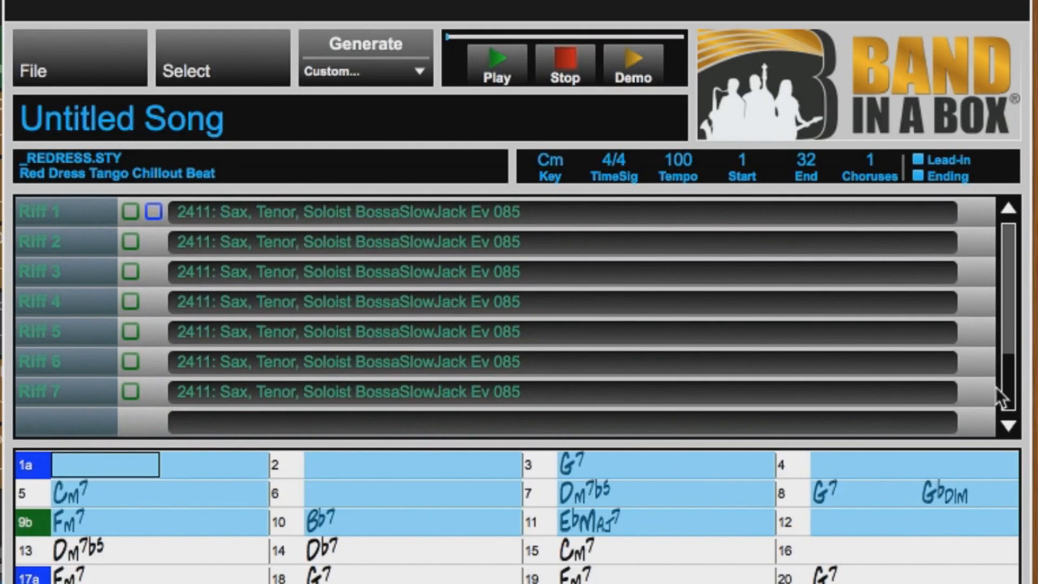
pyautogui.click(692, 146)
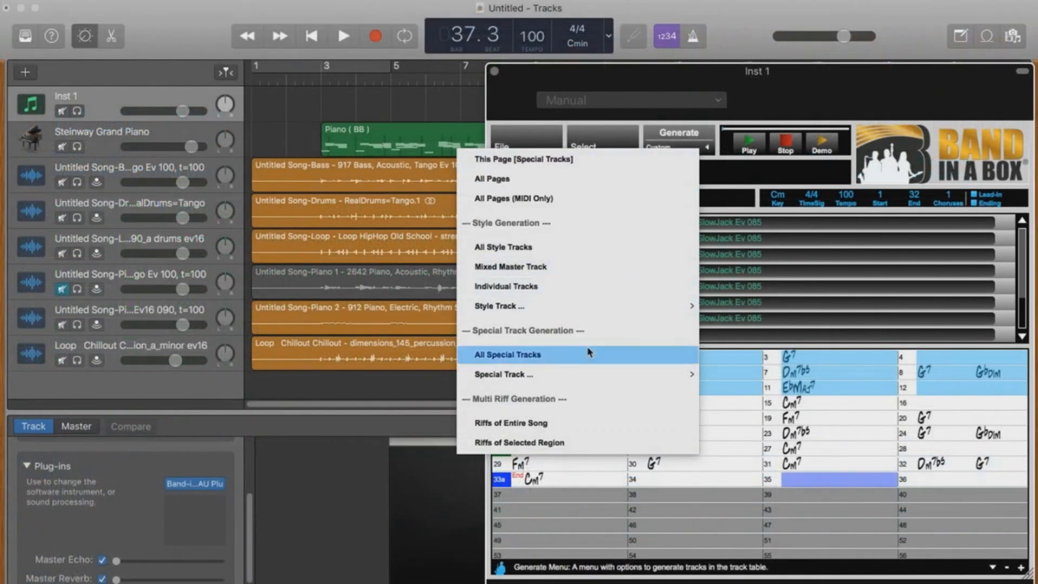
pyautogui.click(552, 444)
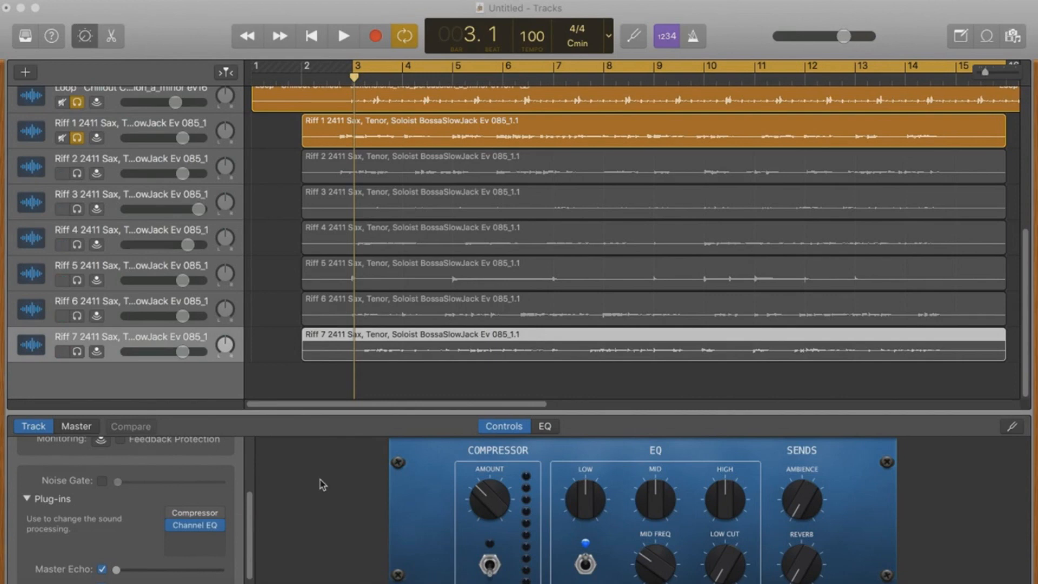
# - Play the song and solo tenor sax riffs 2, 3 and 4 in turn to compare them
pyautogui.click(372, 25)
pyautogui.press('space')
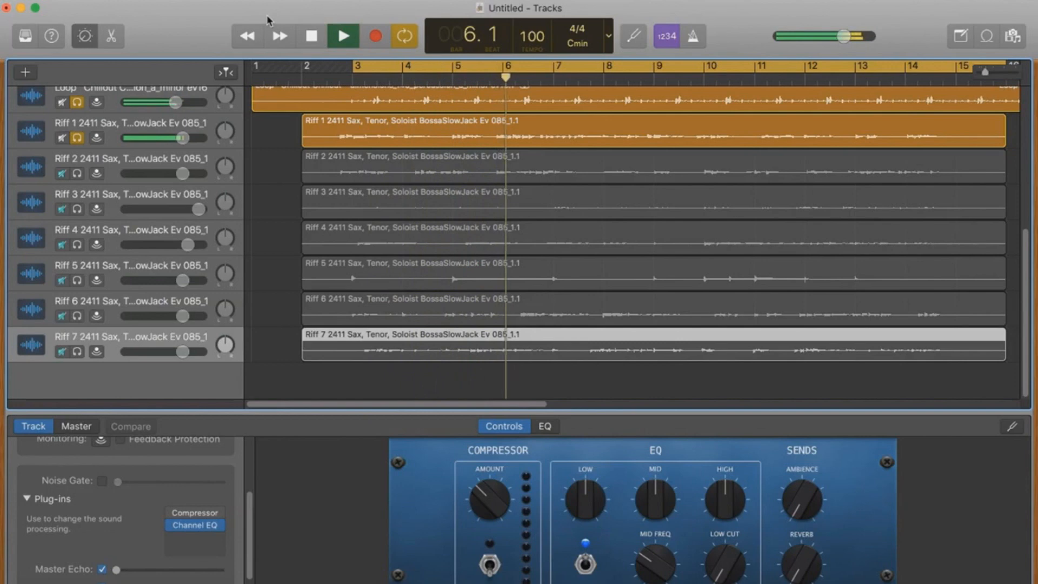
pyautogui.click(78, 173)
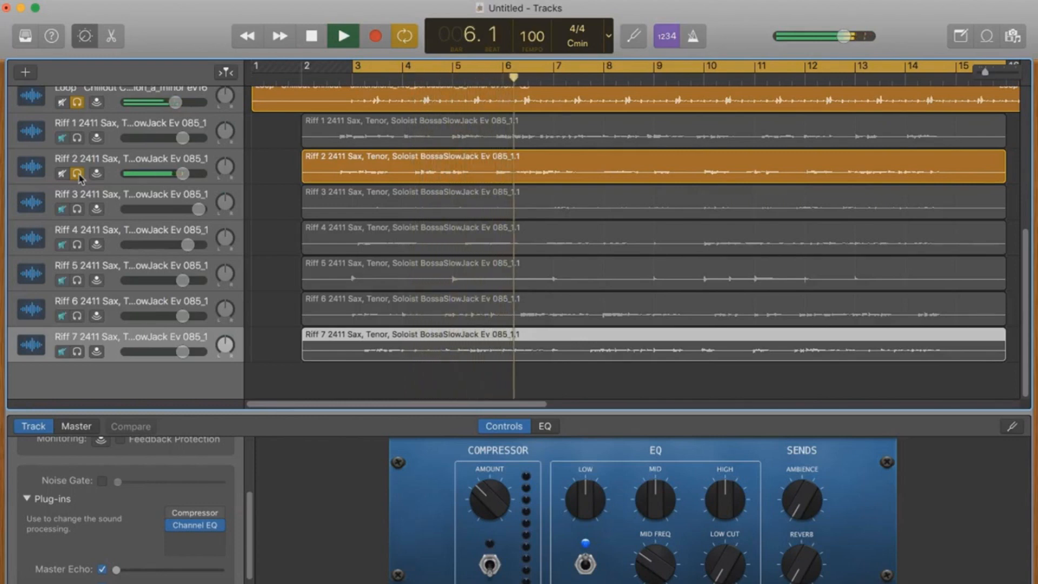
pyautogui.click(77, 210)
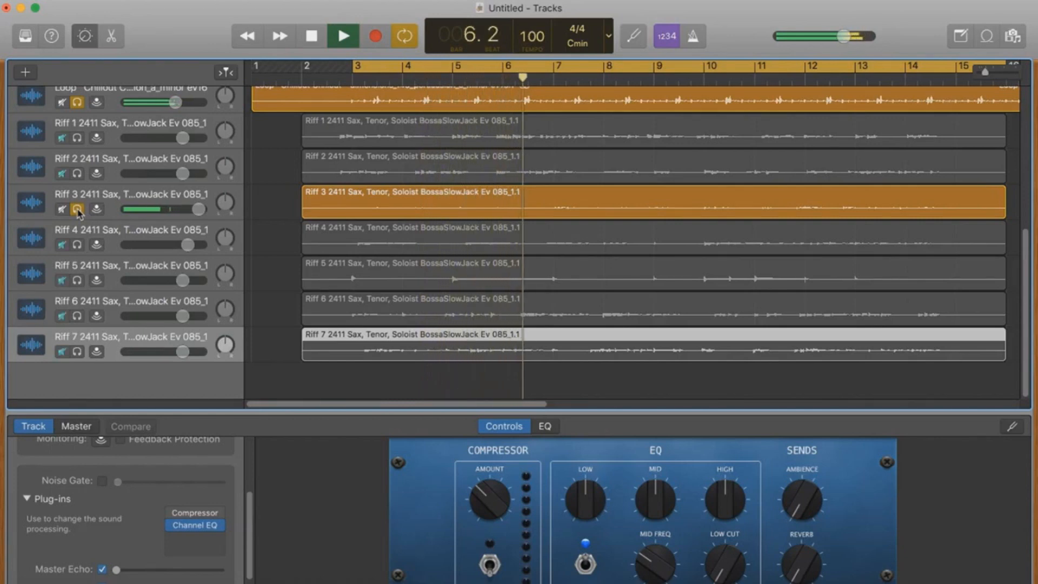
pyautogui.click(78, 244)
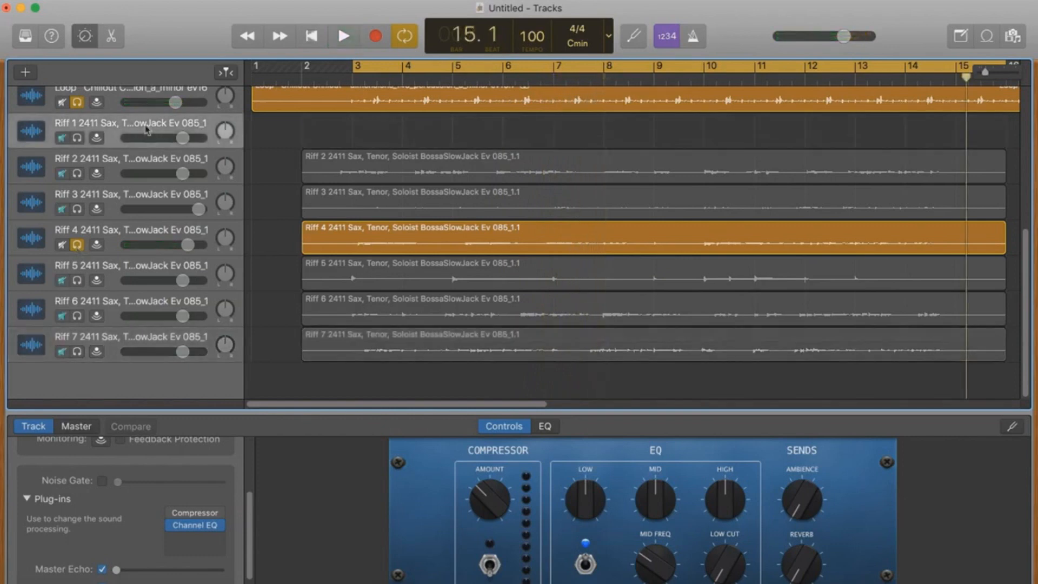
# - Delete the unwanted tenor sax riff tracks 1 to 3 and 5 to 7, keeping only Riff 4
pyautogui.press('super+BackSpace')
pyautogui.press('super+BackSpace')
pyautogui.press('super+BackSpace')
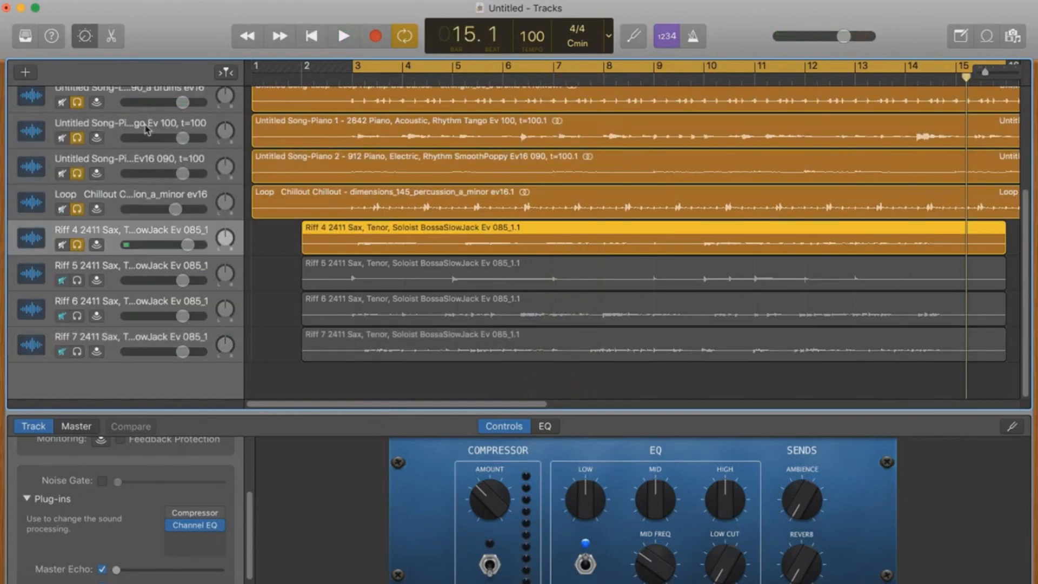
pyautogui.click(152, 346)
pyautogui.press('super+BackSpace')
pyautogui.press('super+BackSpace')
pyautogui.press('super+BackSpace')
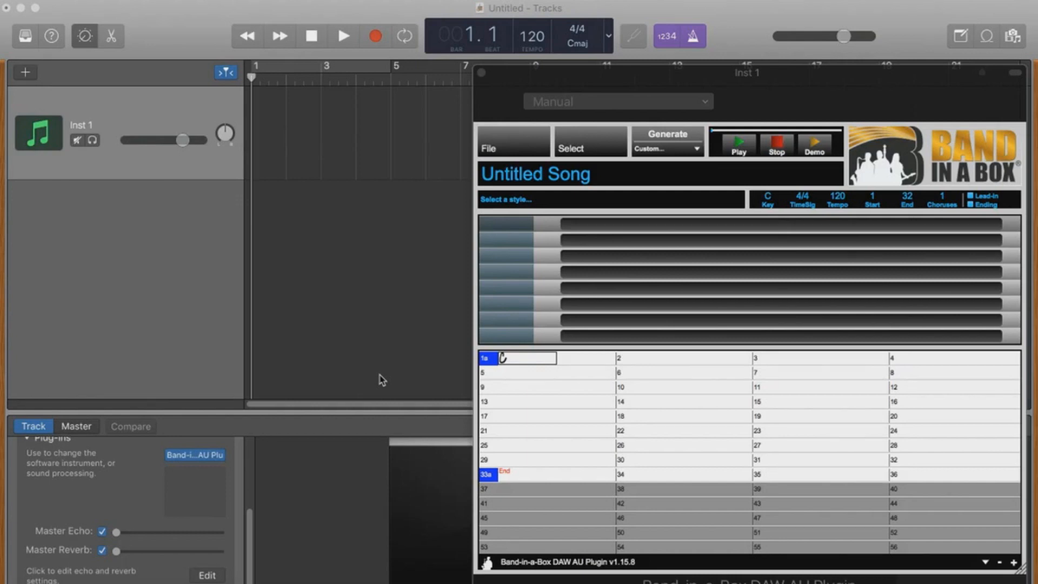
# - Filter the StylePicker by _candles, audition Candles Unplugged Grunge Rhythm and load it as the song's style
pyautogui.click(507, 201)
pyautogui.write('_candles')
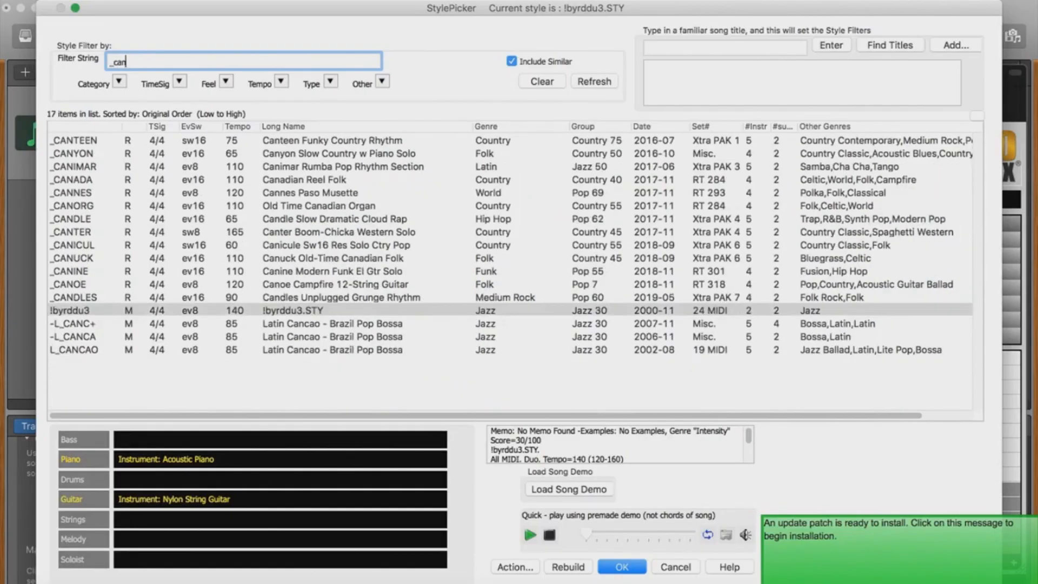
pyautogui.click(283, 143)
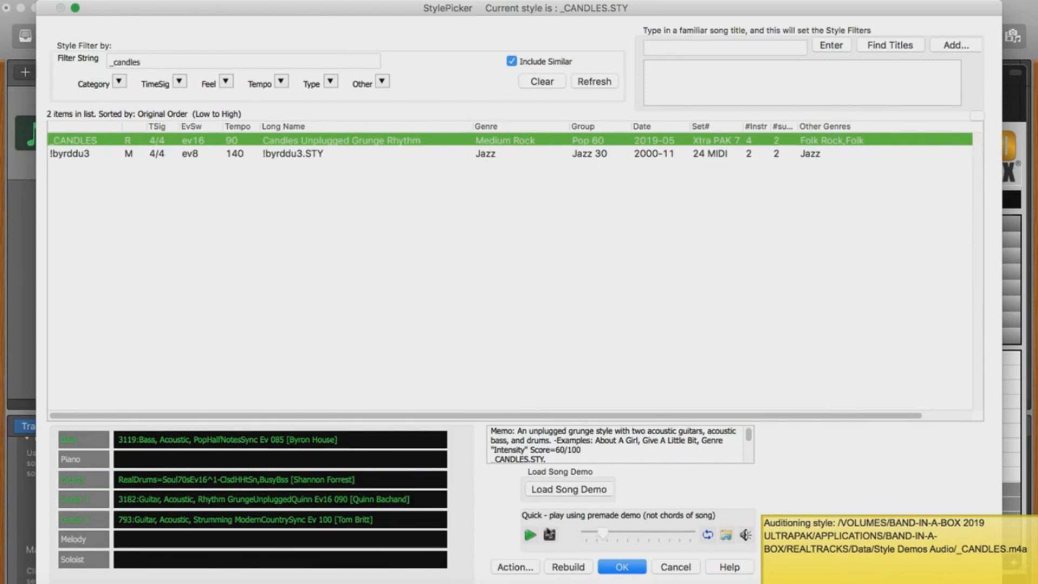
pyautogui.click(548, 534)
pyautogui.click(612, 563)
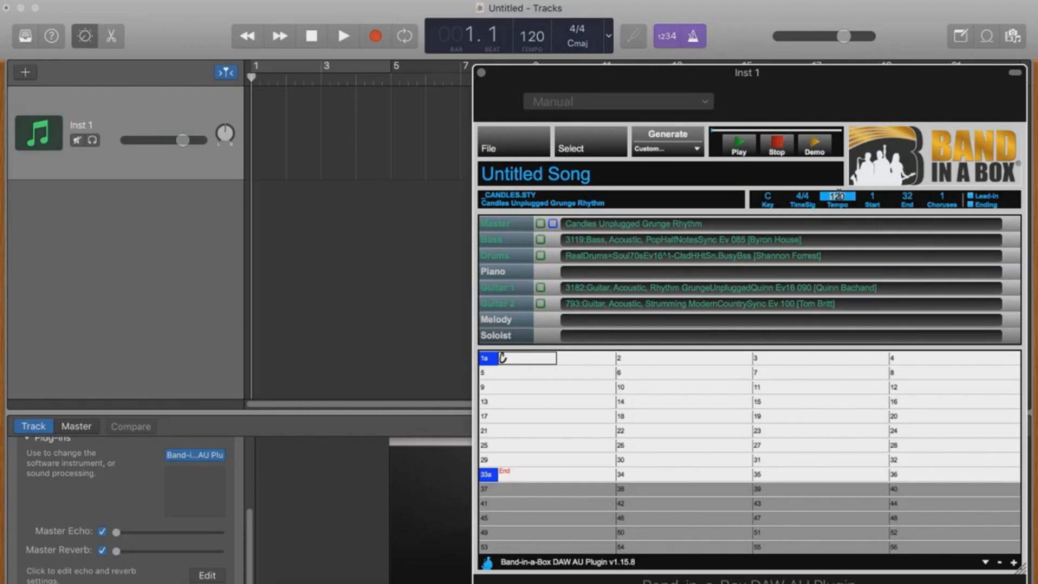
# - Set the Band-in-a-Box song to tempo 90 in the key of Am, and set the GarageBand project tempo to 90
pyautogui.write('90')
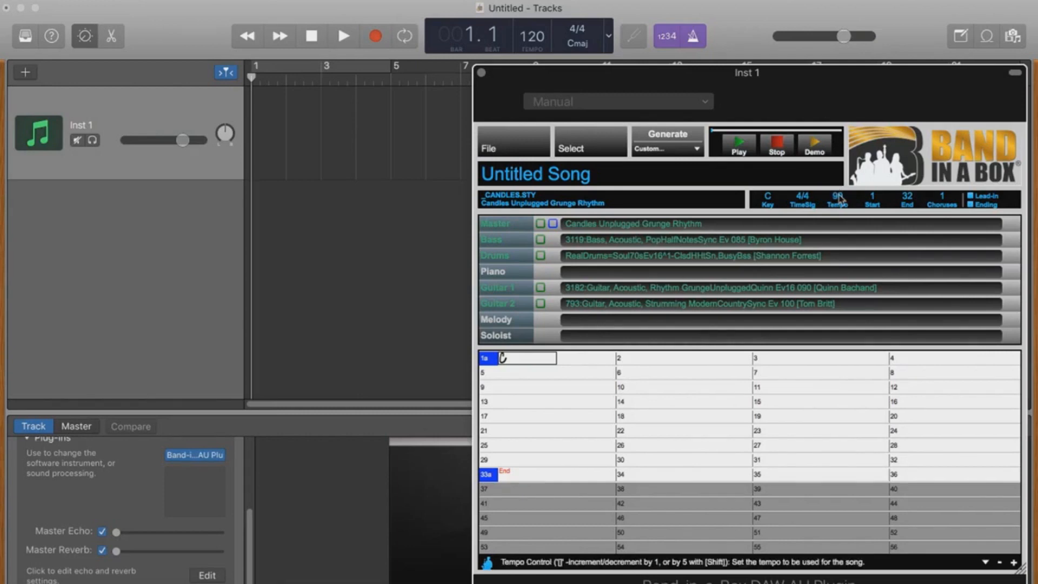
pyautogui.click(768, 199)
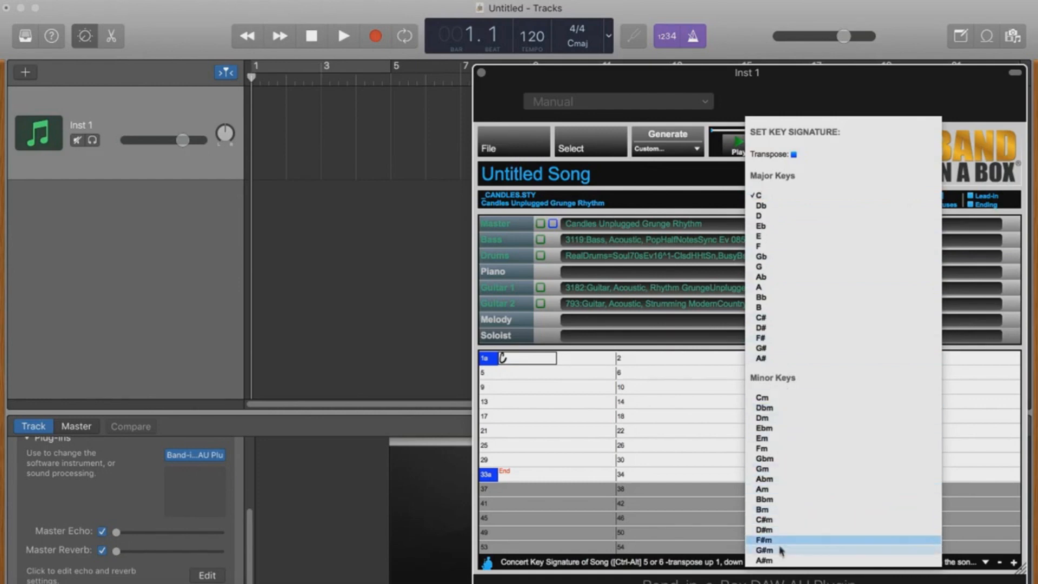
pyautogui.click(777, 490)
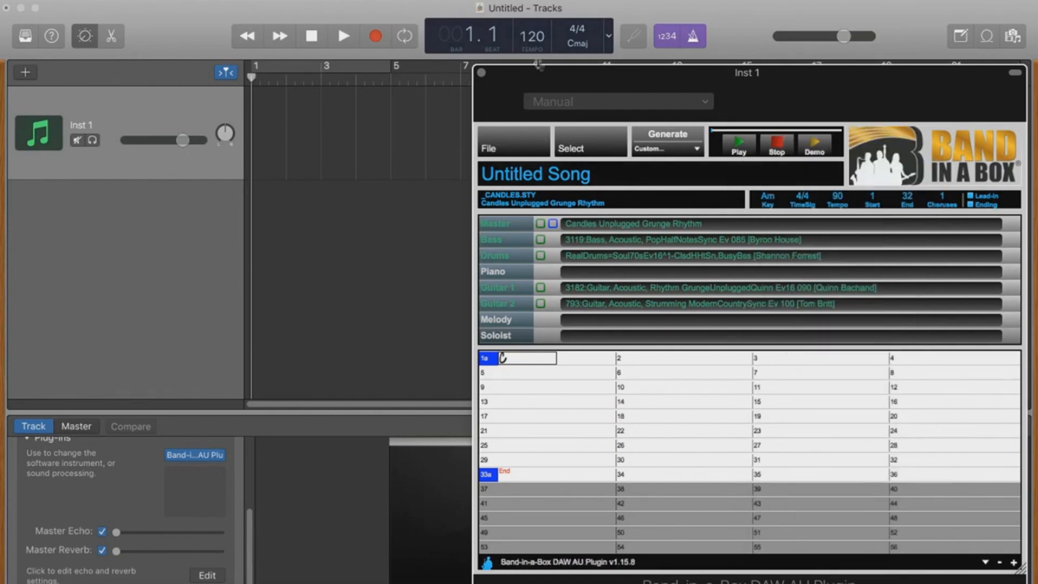
pyautogui.click(532, 39)
pyautogui.write('90')
pyautogui.press('Return')
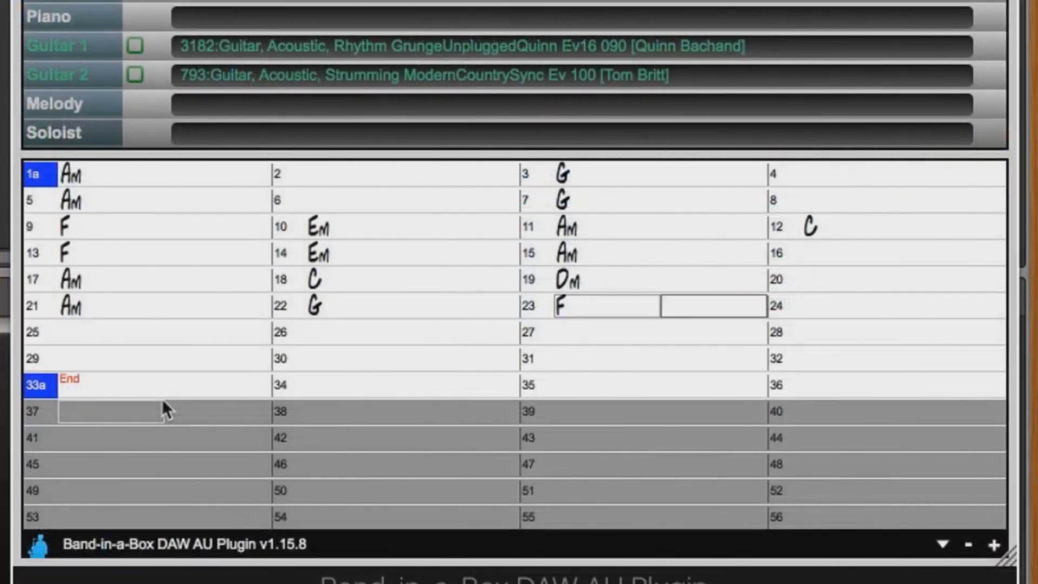
# - Enter chords Em, Dm, Em, Am, C, Dm, Em and Am in bars 24–31, Am in bar 33, and part markers at bars 9, 17 and 25
pyautogui.press('Return')
pyautogui.write('em')
pyautogui.press('Return')
pyautogui.write('dm')
pyautogui.press('Return')
pyautogui.write('em')
pyautogui.press('Return')
pyautogui.write('am')
pyautogui.press('Return')
pyautogui.write('c')
pyautogui.press('Return')
pyautogui.write('dm')
pyautogui.press('Return')
pyautogui.write('em')
pyautogui.press('Return')
pyautogui.write('am')
pyautogui.press('Return')
pyautogui.press('Return')
pyautogui.press('Return')
pyautogui.write('am')
pyautogui.press('Return')
pyautogui.click(32, 227)
pyautogui.click(34, 280)
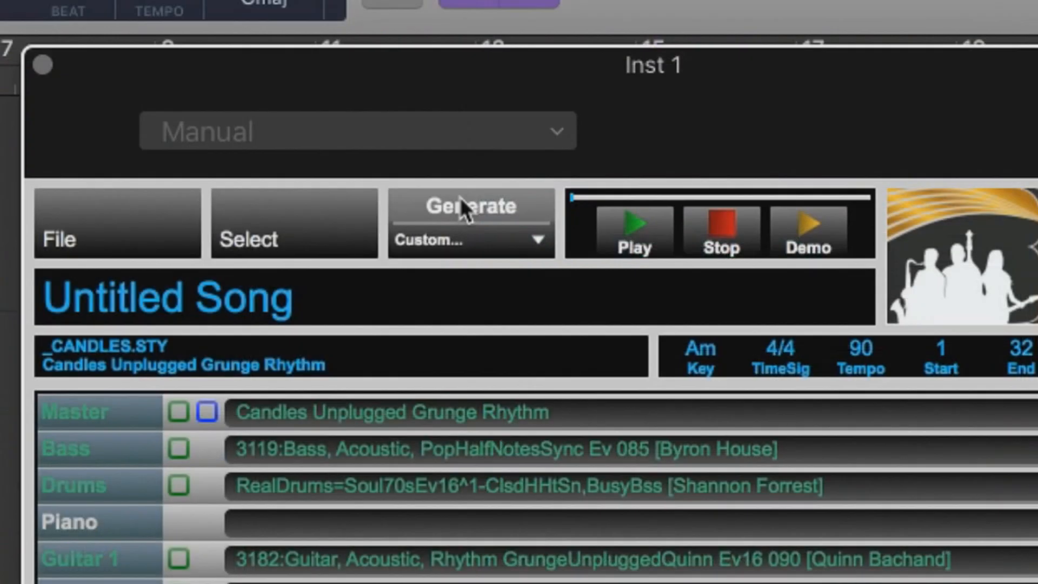
# - Generate the song, add all its individual instrument tracks to the project and play the arrangement
pyautogui.click(461, 198)
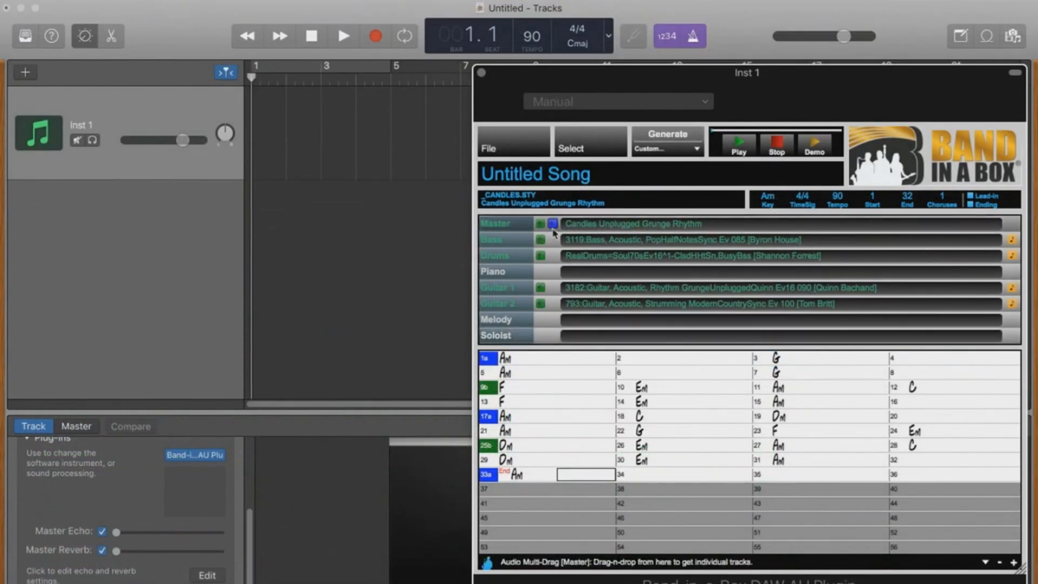
pyautogui.moveTo(552, 226); pyautogui.dragTo(240, 202)
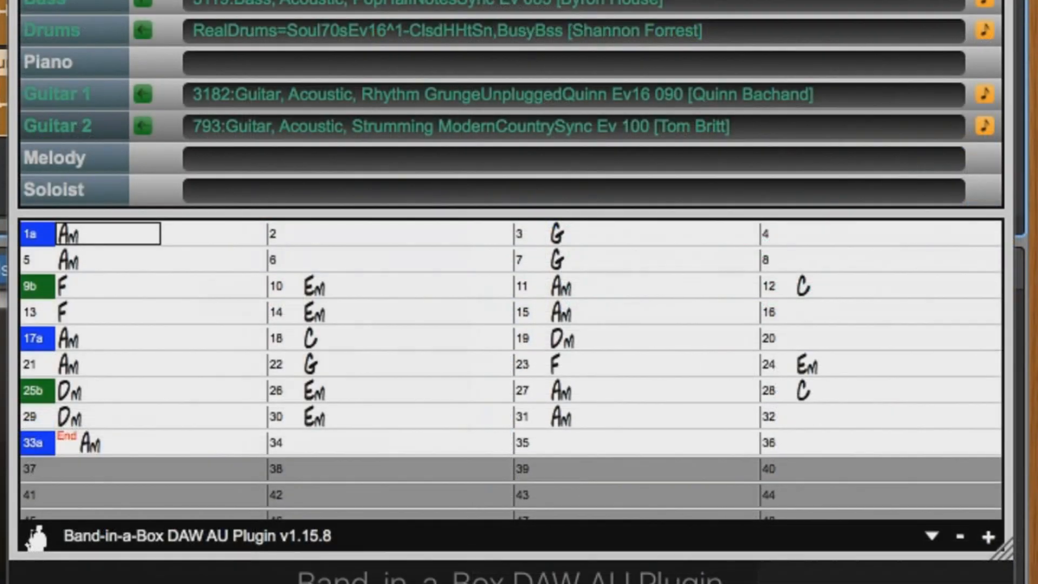
pyautogui.press('space')
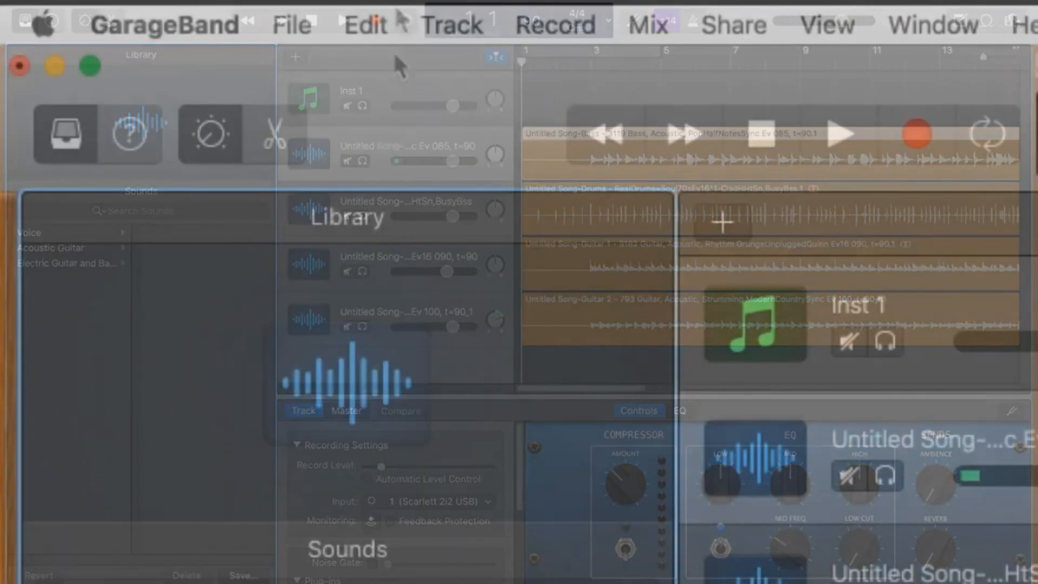
# - Create a guitar audio track on Input 1 with instrument monitoring off, and move it above the bass track
pyautogui.click(459, 17)
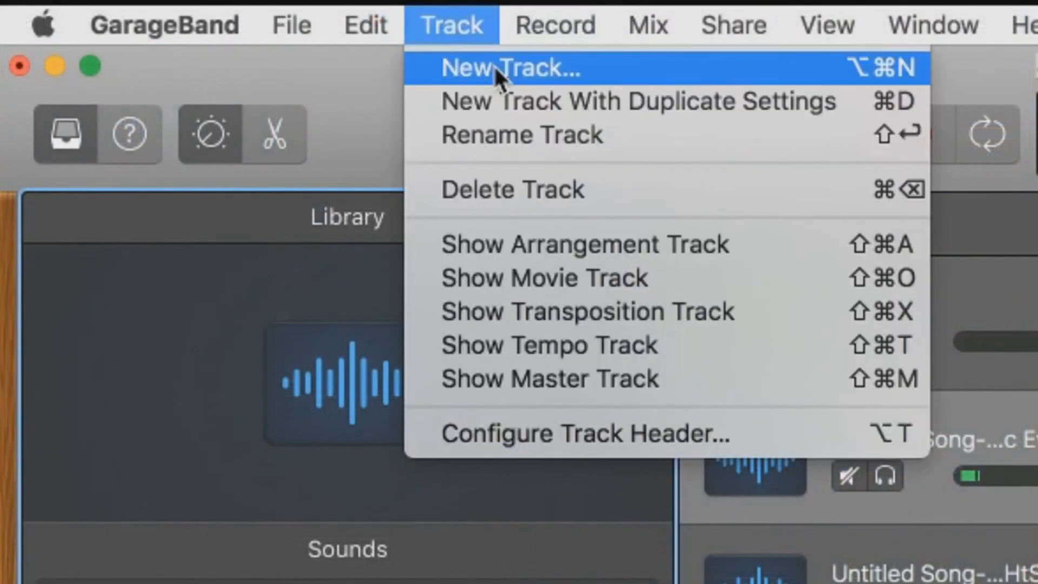
pyautogui.click(494, 68)
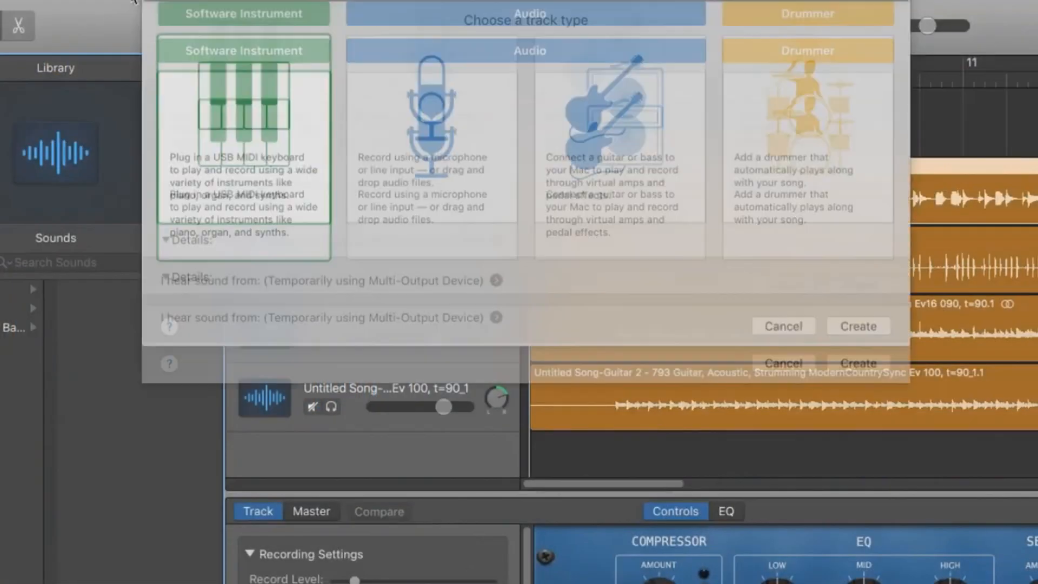
pyautogui.click(616, 162)
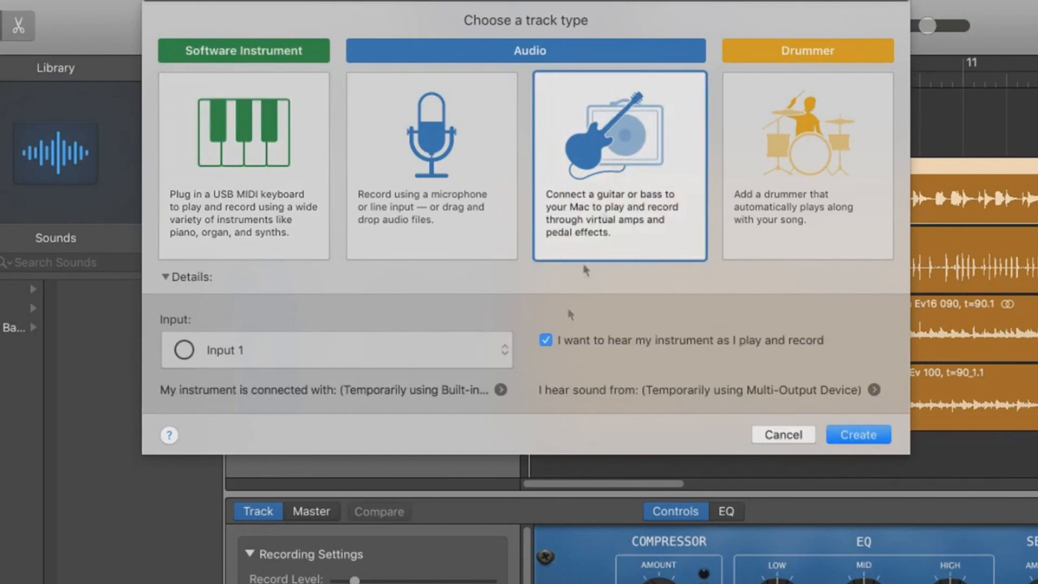
pyautogui.click(547, 340)
pyautogui.click(859, 435)
pyautogui.moveTo(383, 219); pyautogui.dragTo(385, 162)
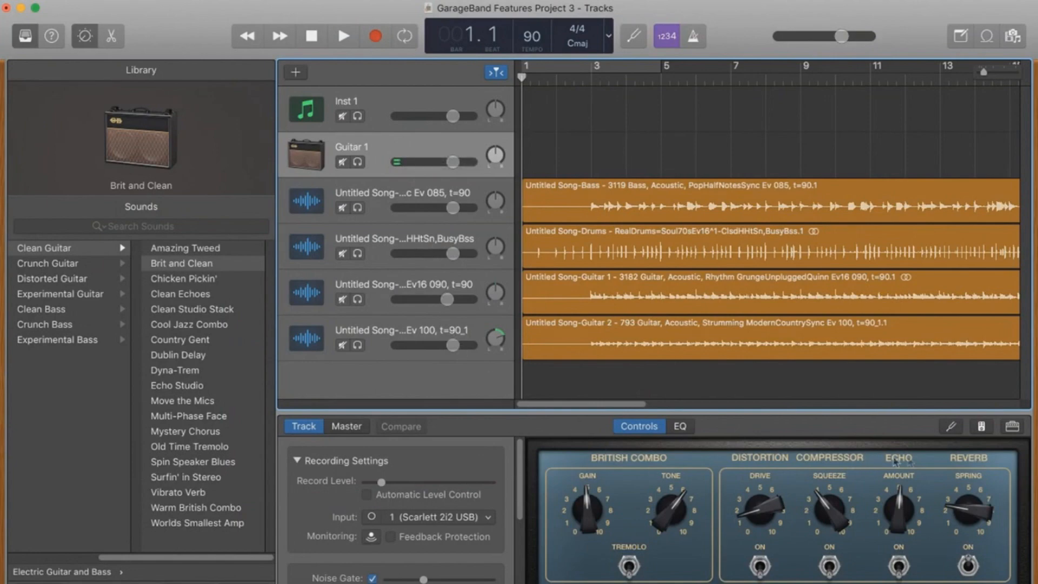
# - Change the Guitar 1 amp model to Silverface Combo in Amp Designer and lower its reverb level
pyautogui.click(1013, 427)
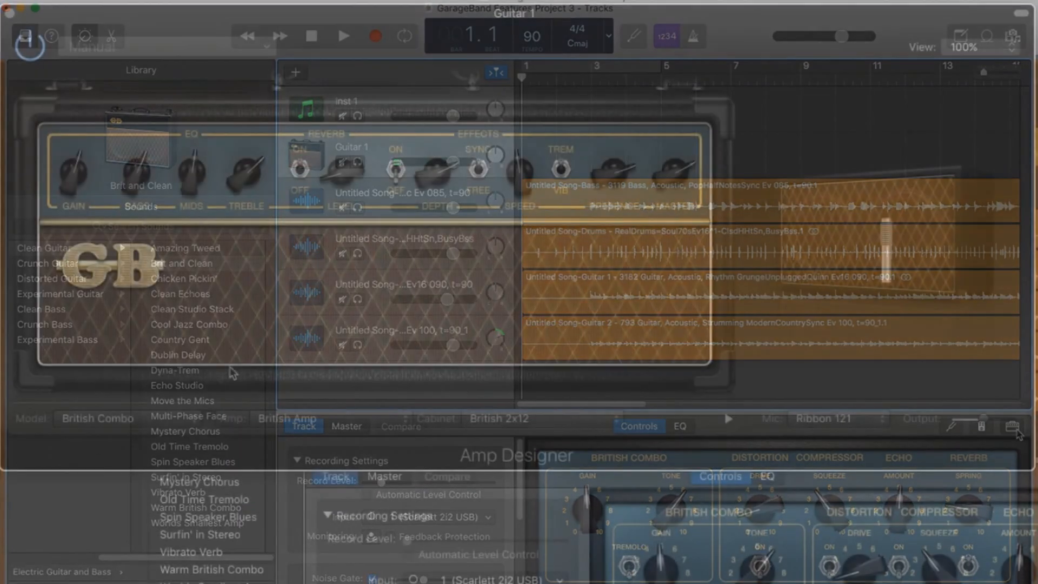
pyautogui.click(133, 380)
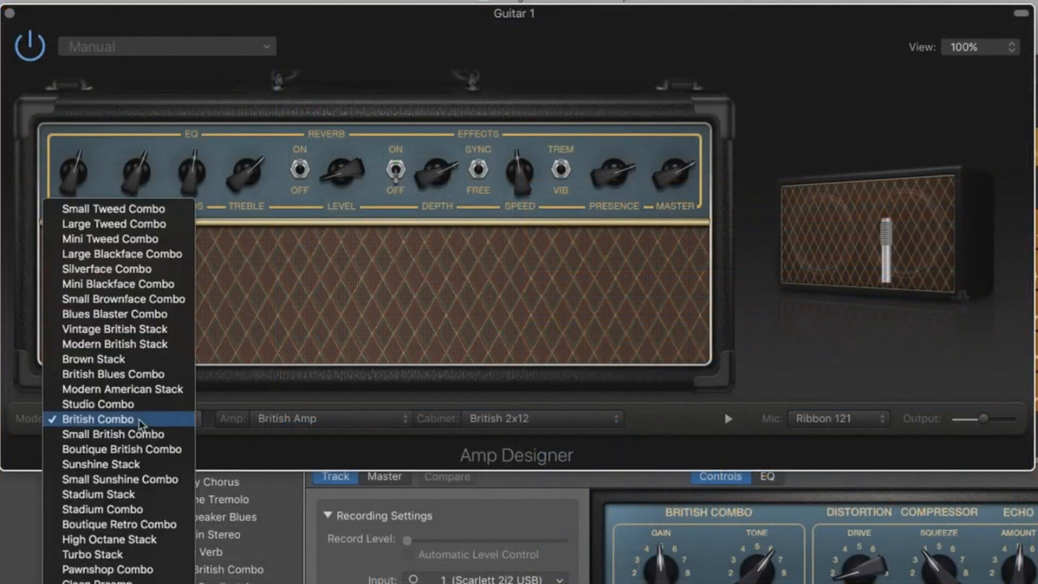
pyautogui.click(149, 270)
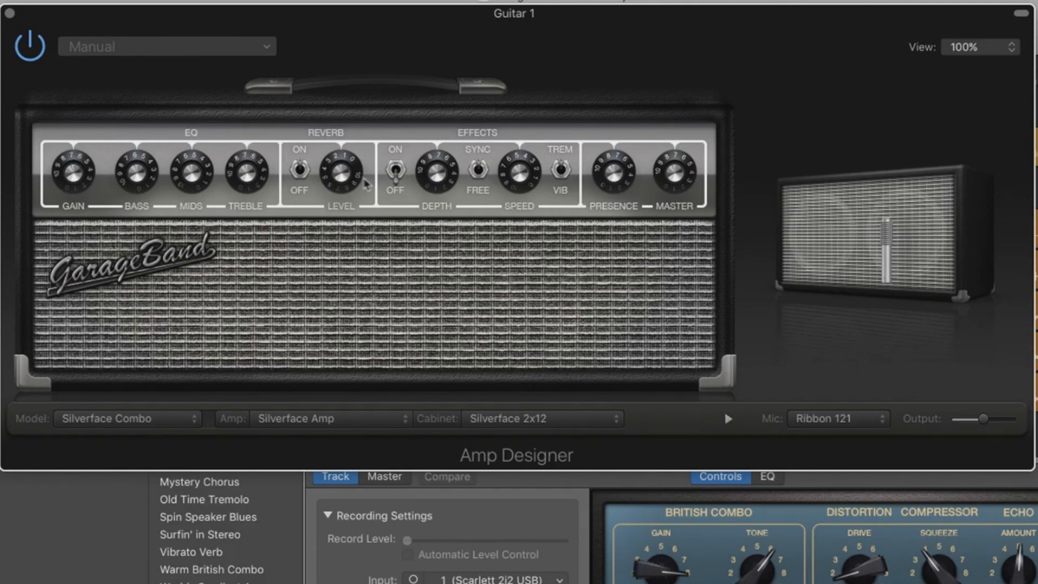
pyautogui.moveTo(354, 171); pyautogui.dragTo(333, 248)
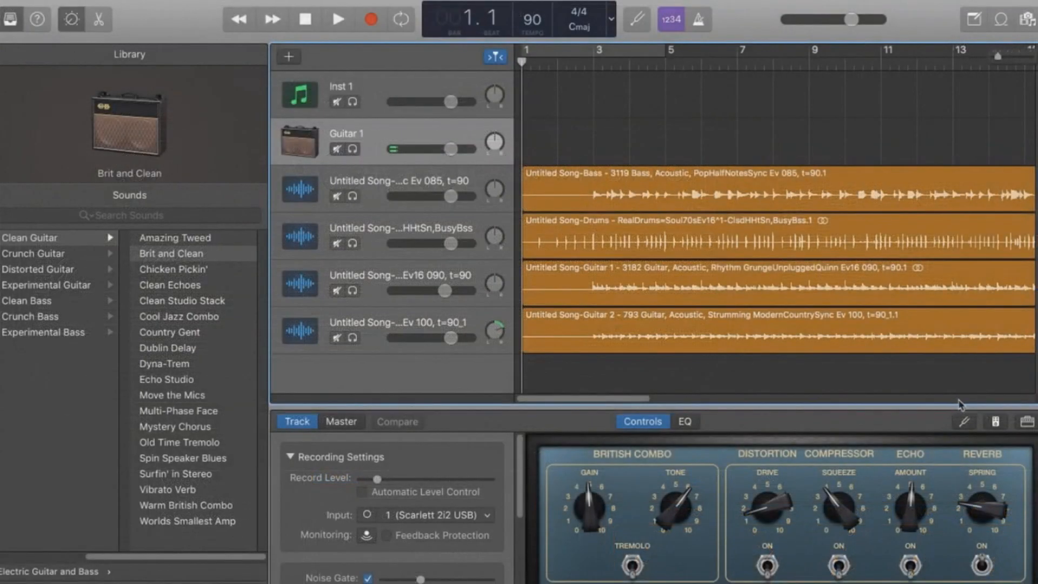
# - Replace the Squash Compressor on Guitar 1's Pedalboard with Blue Echo and Spring Box pedals, and lower the echo's mix
pyautogui.click(995, 423)
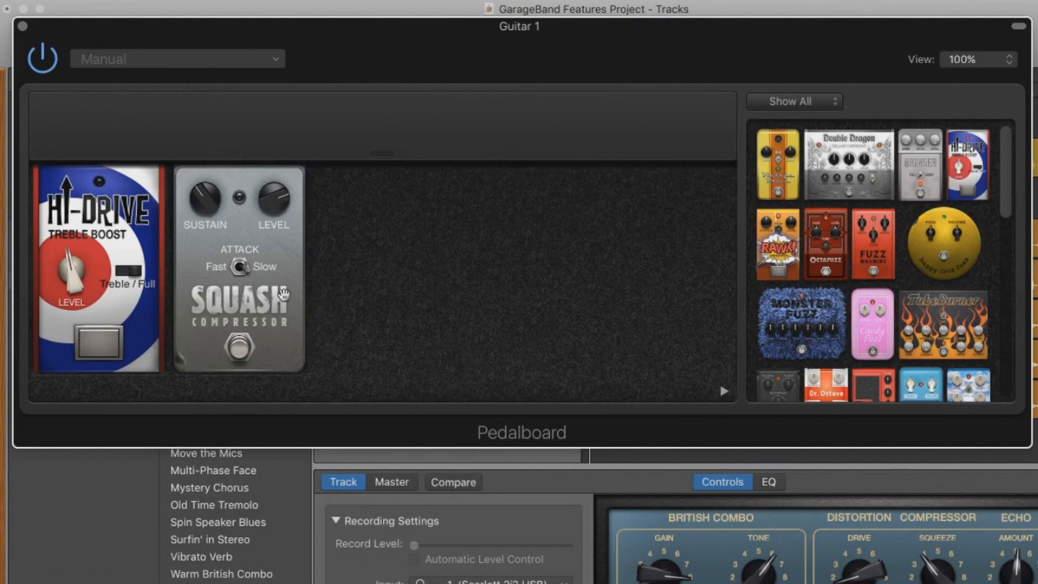
pyautogui.moveTo(283, 294); pyautogui.dragTo(976, 289)
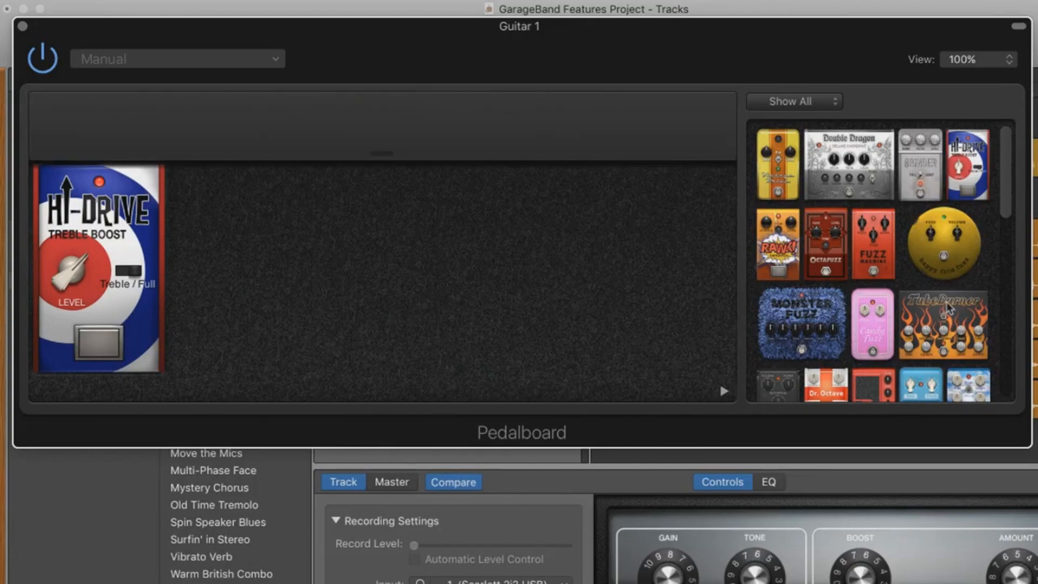
pyautogui.scroll(-10, 893, 319)
pyautogui.moveTo(826, 292); pyautogui.dragTo(401, 290)
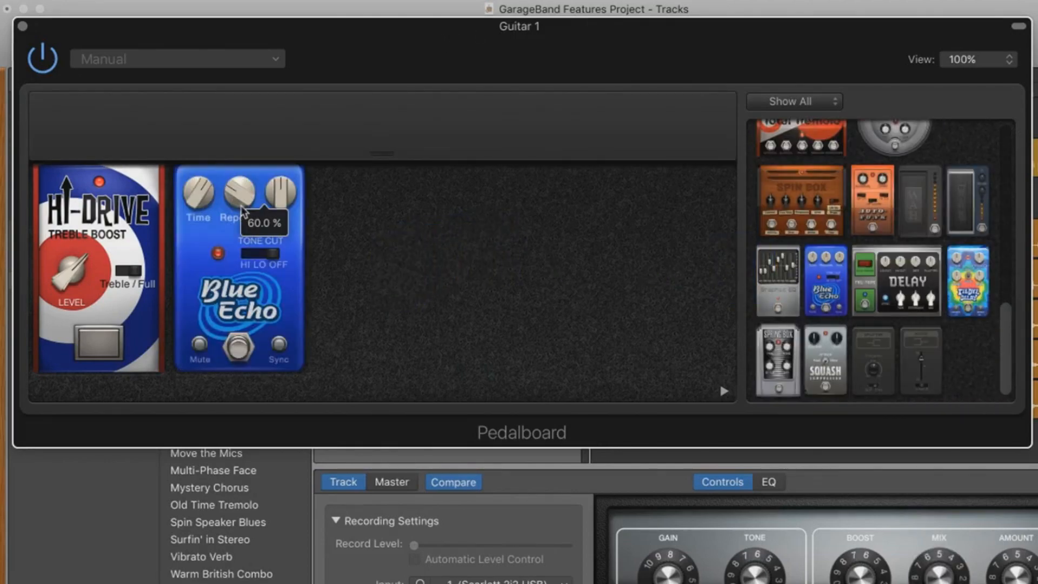
pyautogui.moveTo(242, 200); pyautogui.dragTo(281, 205)
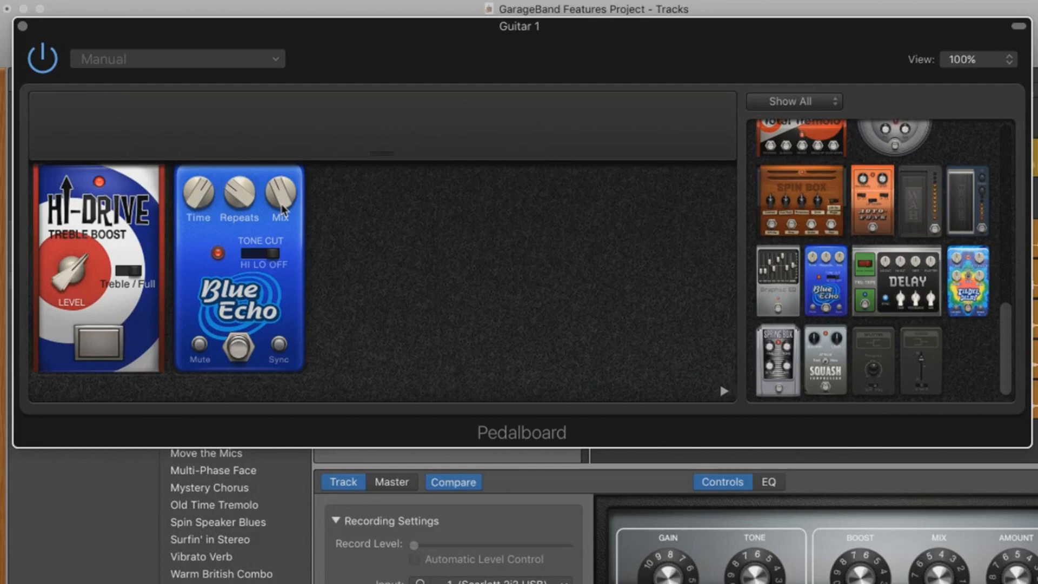
pyautogui.moveTo(779, 356); pyautogui.dragTo(379, 280)
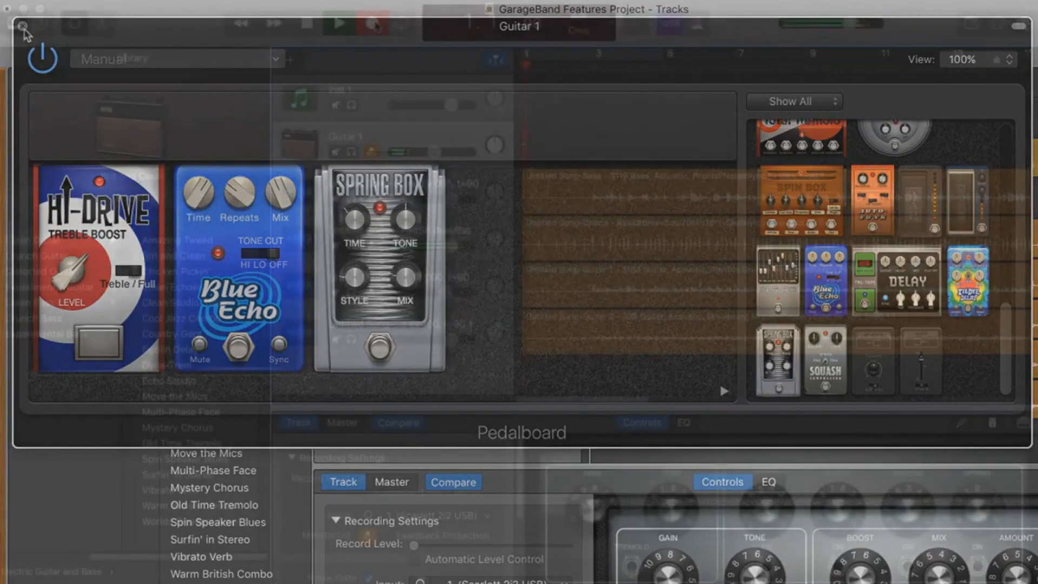
# - Start recording the live guitar part on the Guitar 1 track from bar 1
pyautogui.click(373, 23)
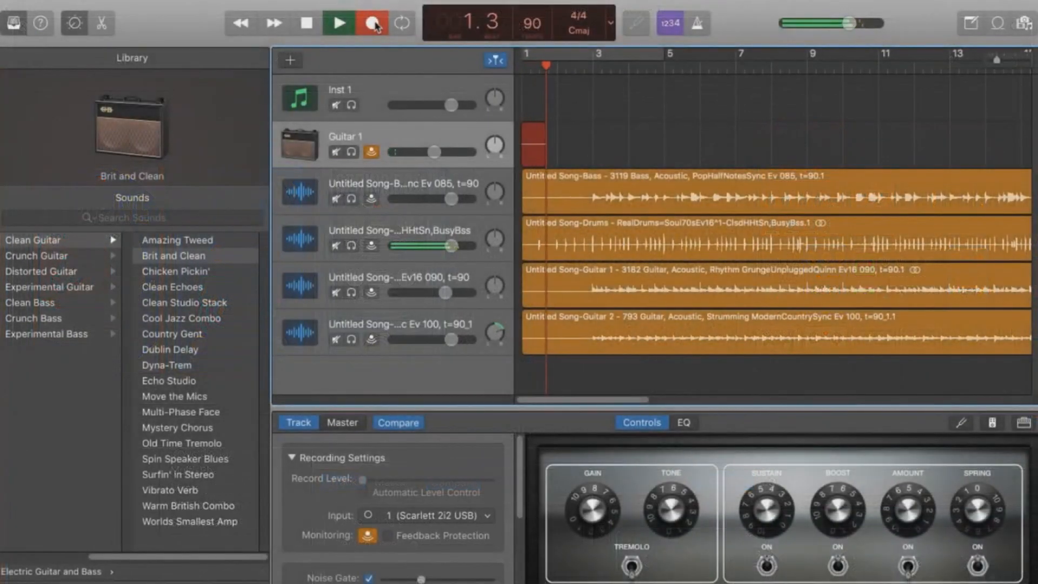